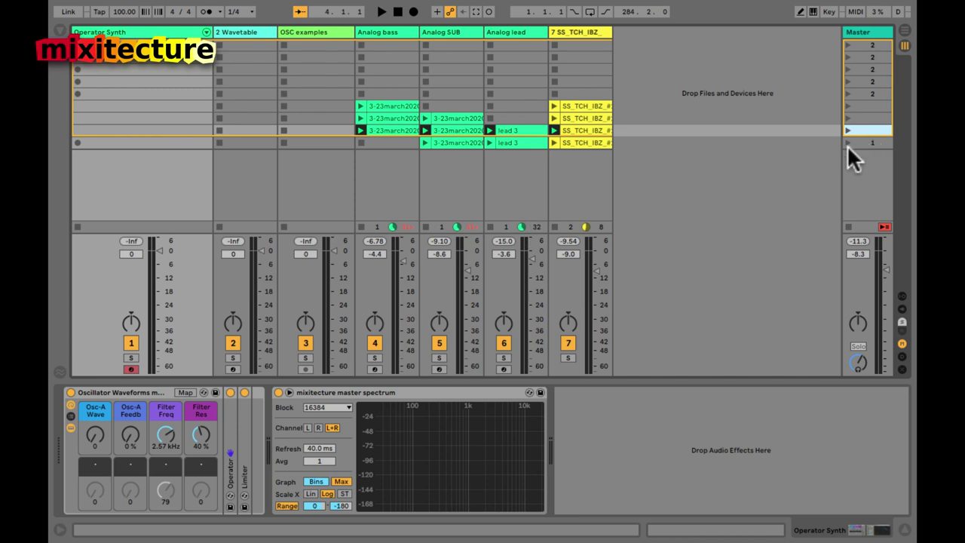
Step: Start playback and, on the Operator Synth track, unfold the Operator device and select the Oscillator Waveforms rack
key(space)
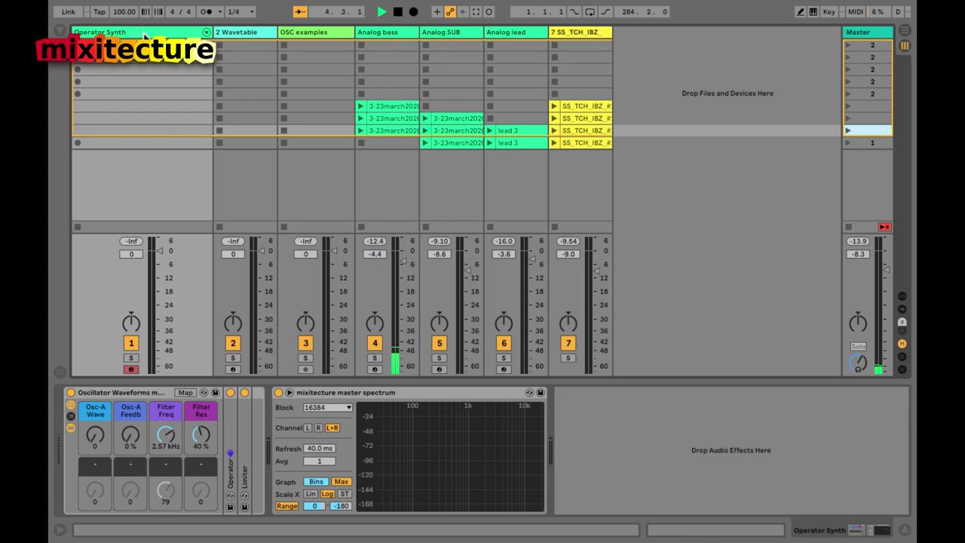
click(145, 32)
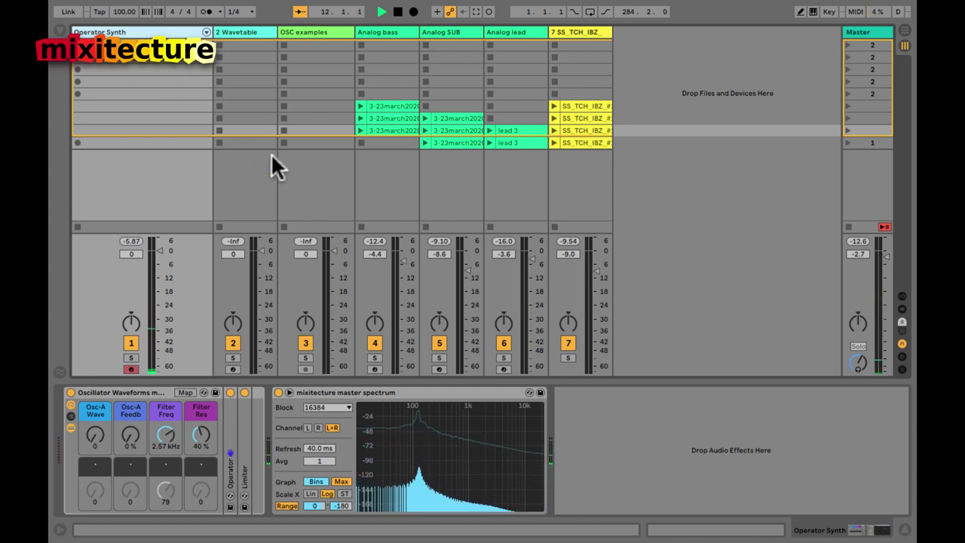
mouse_move(408, 453)
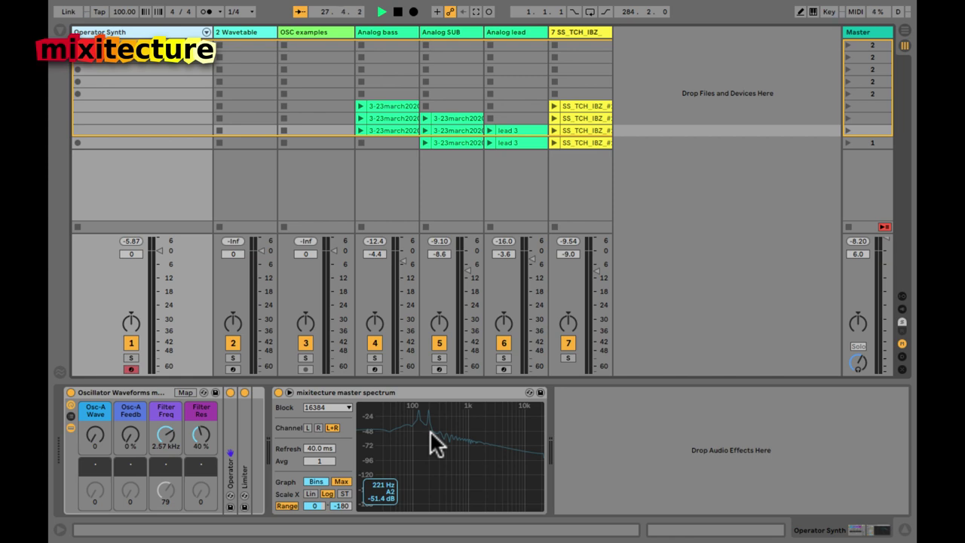
double_click(233, 445)
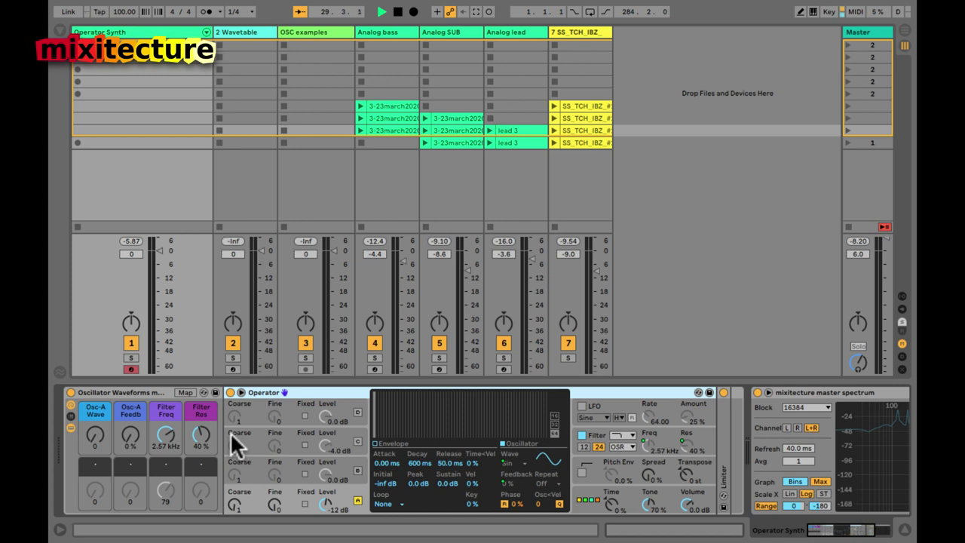
click(102, 392)
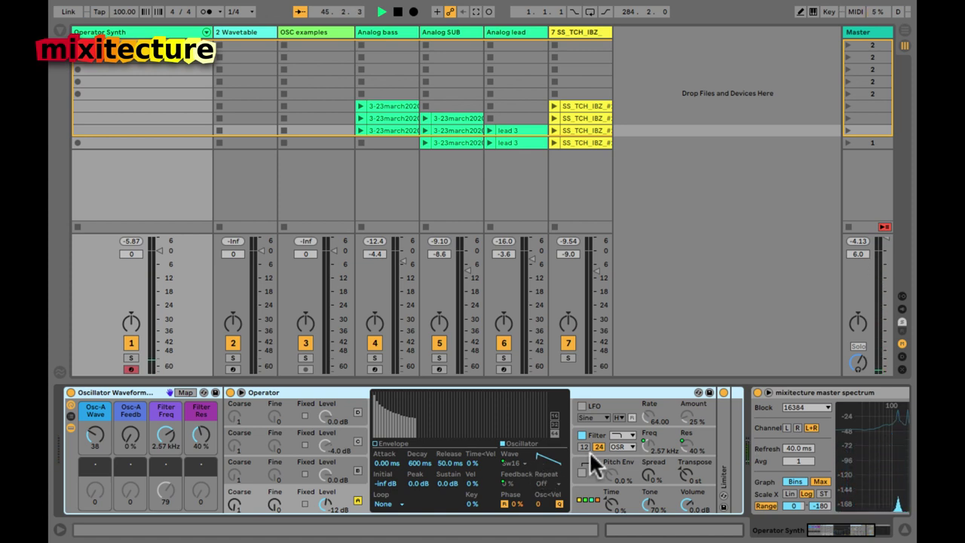
Step: Compare Operator's oscillator waveforms and harmonics with their frequency display in the mixitecture master spectrum
scroll(589, 451, right, 3)
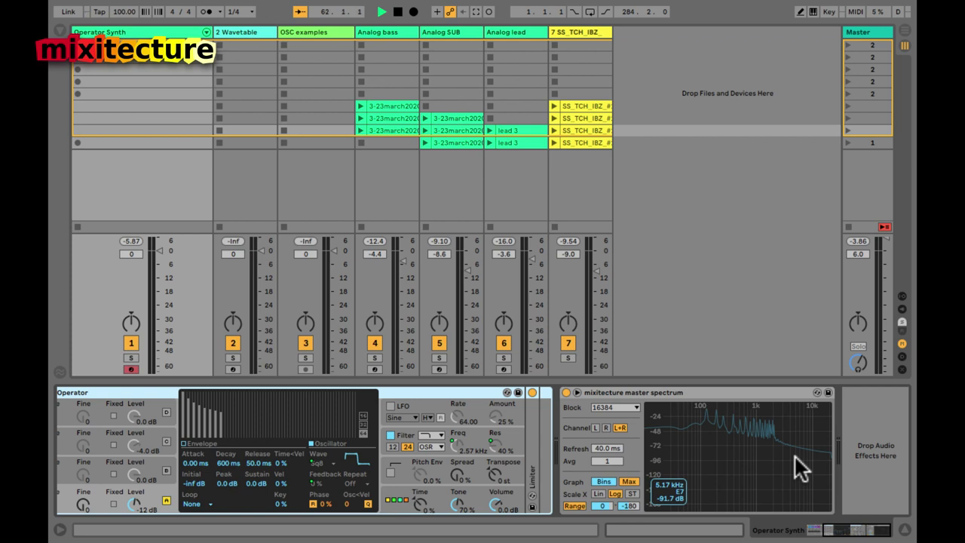
key(ctrl+z)
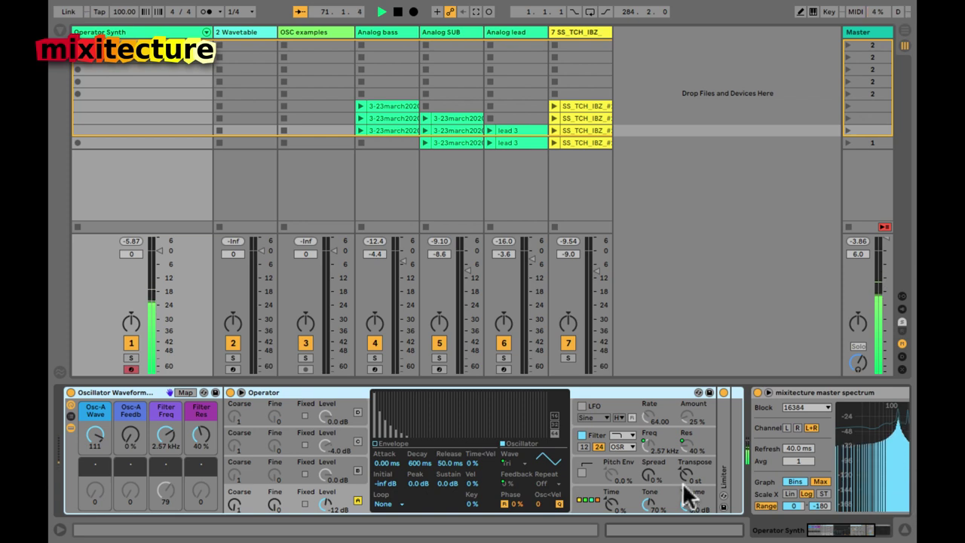
scroll(683, 487, right, 5)
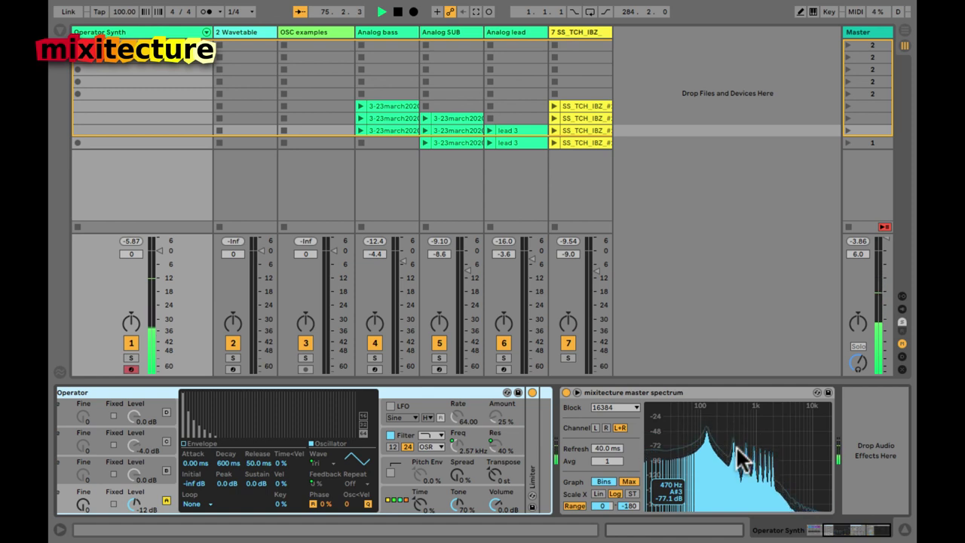
scroll(738, 455, left, 1)
scroll(738, 460, left, 5)
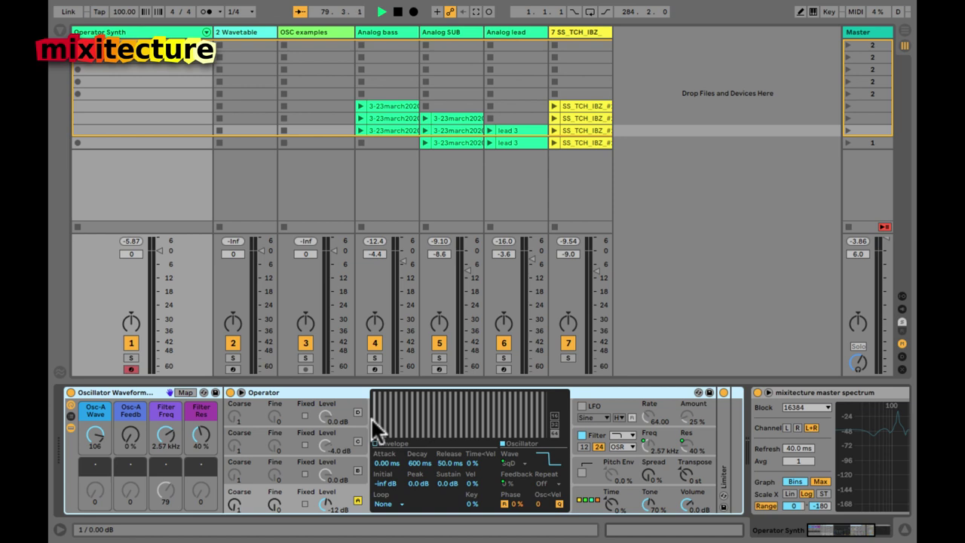
scroll(482, 452, right, 6)
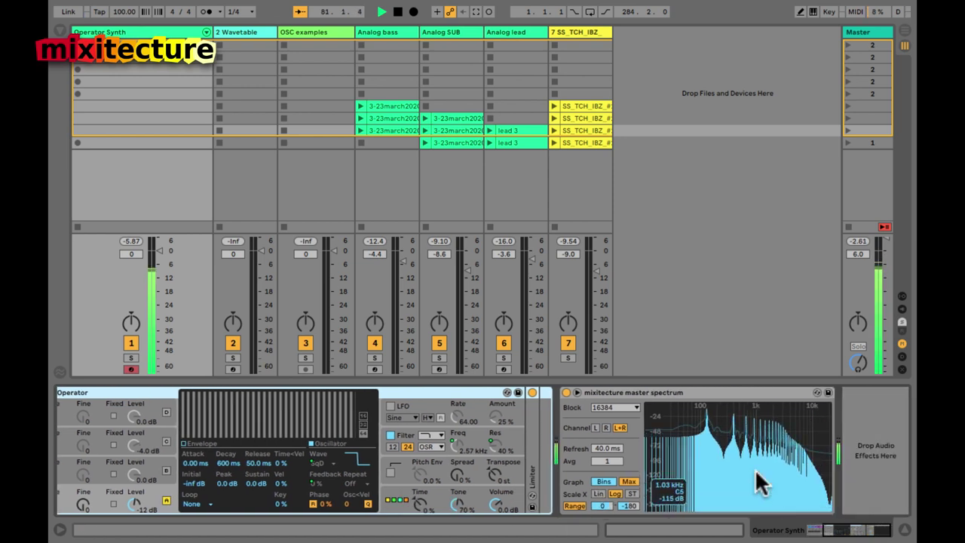
scroll(755, 468, left, 5)
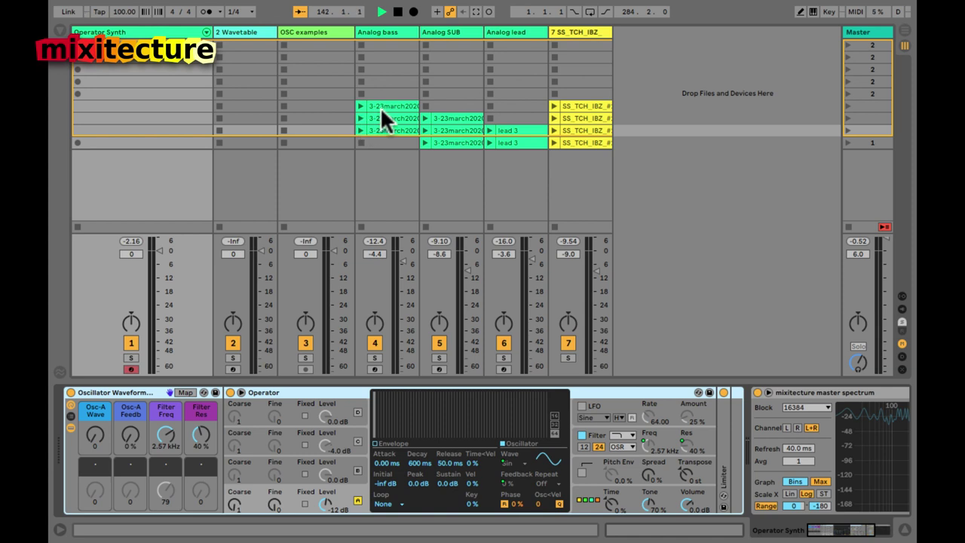
Step: View the device chains of the Analog bass, Analog SUB and Analog lead tracks
click(389, 33)
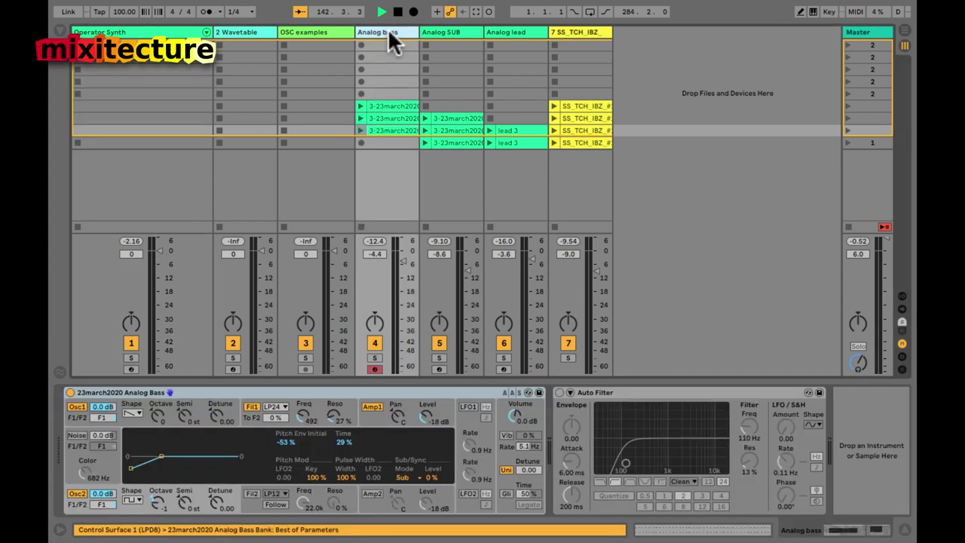
click(445, 34)
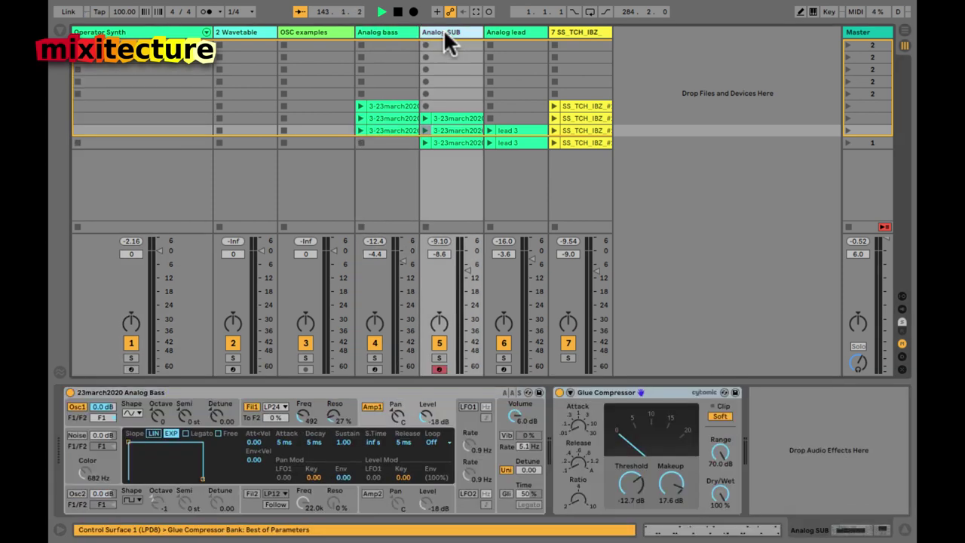
click(389, 32)
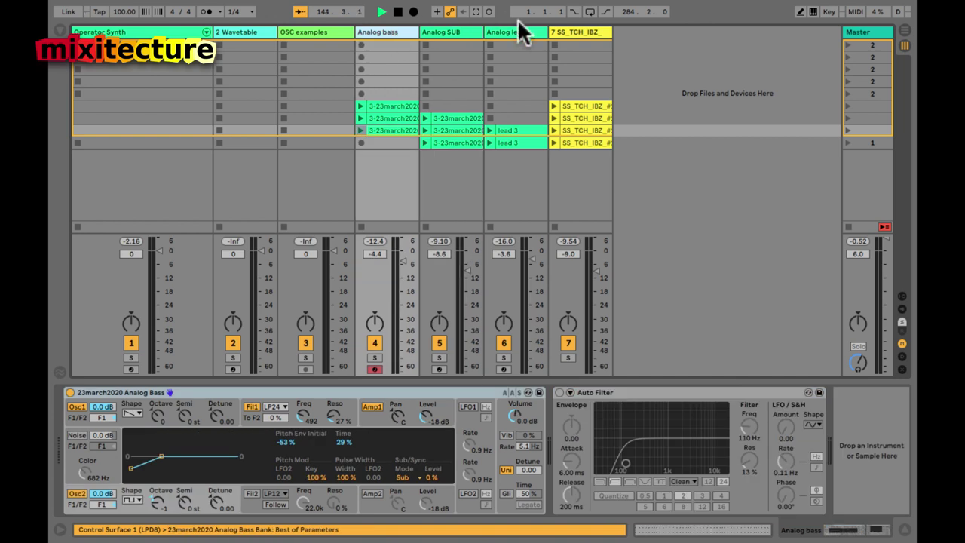
click(515, 39)
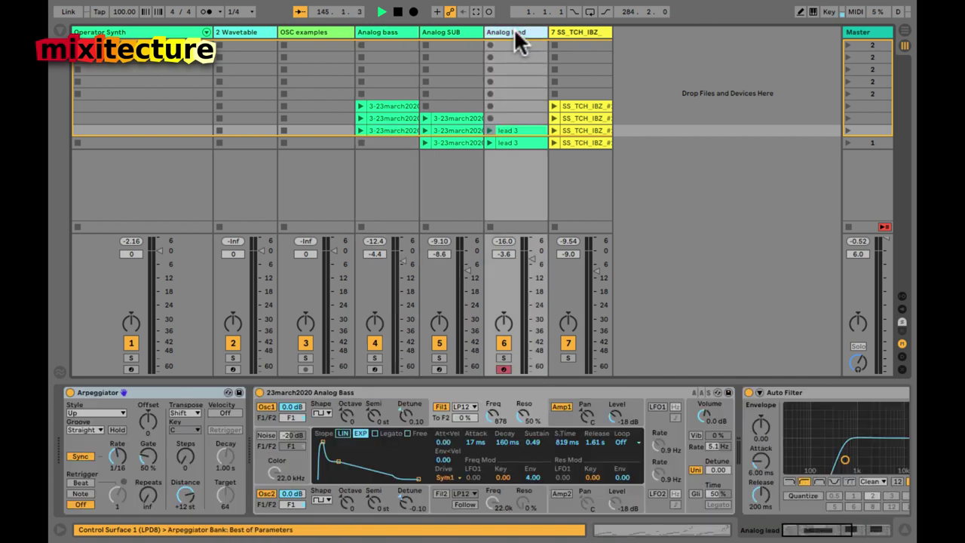
Step: On the Wavetable track, sweep oscillator 1's Basic Shapes position through 65% and 100%, ending at 62%
click(243, 31)
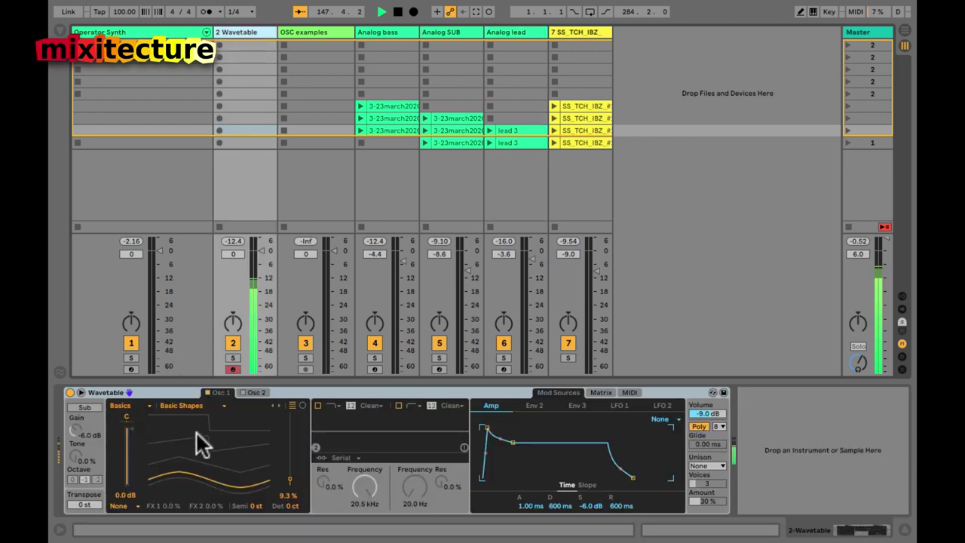
drag(286, 478, 276, 476)
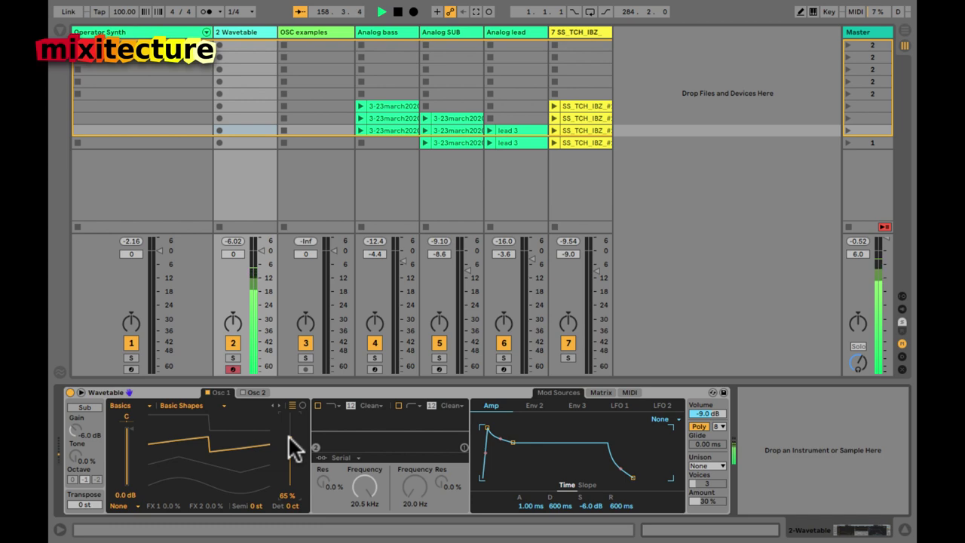
drag(276, 436, 277, 435)
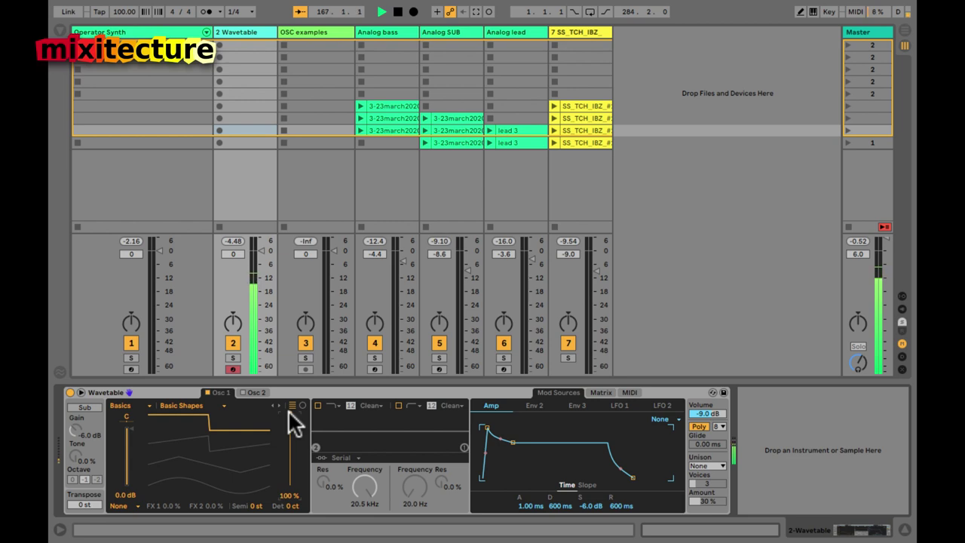
drag(288, 411, 277, 437)
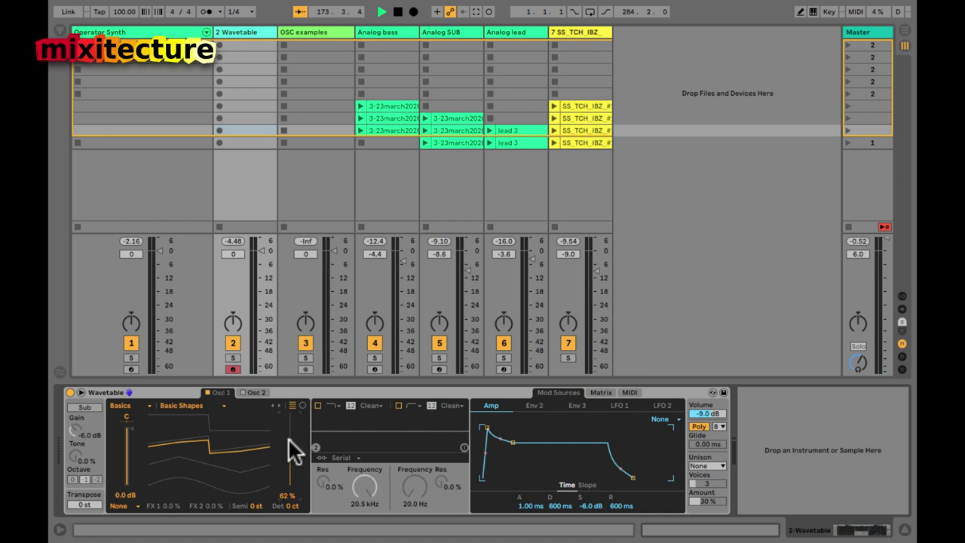
Step: On the OSC examples track, examine the LFO waveform shapes offered by the Auto Filter
click(307, 106)
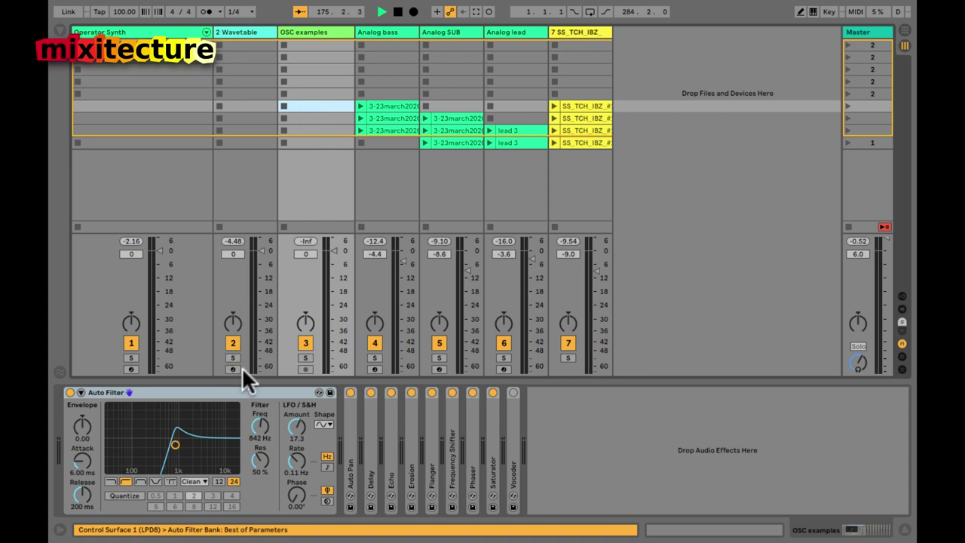
click(323, 426)
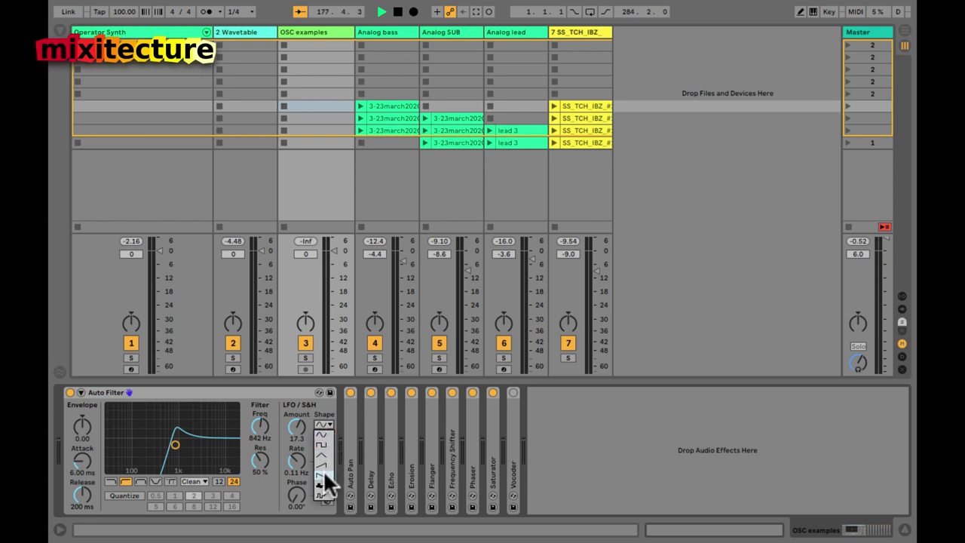
click(323, 408)
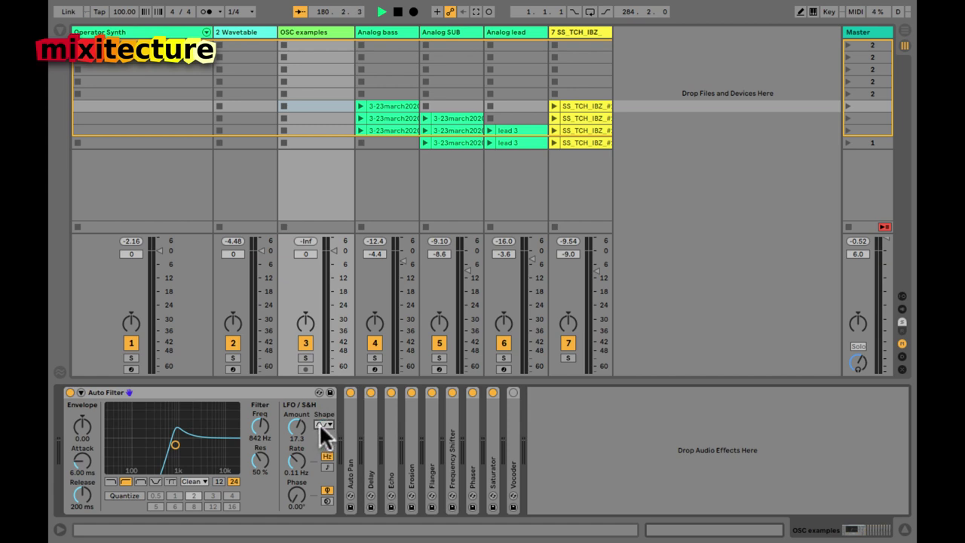
click(323, 428)
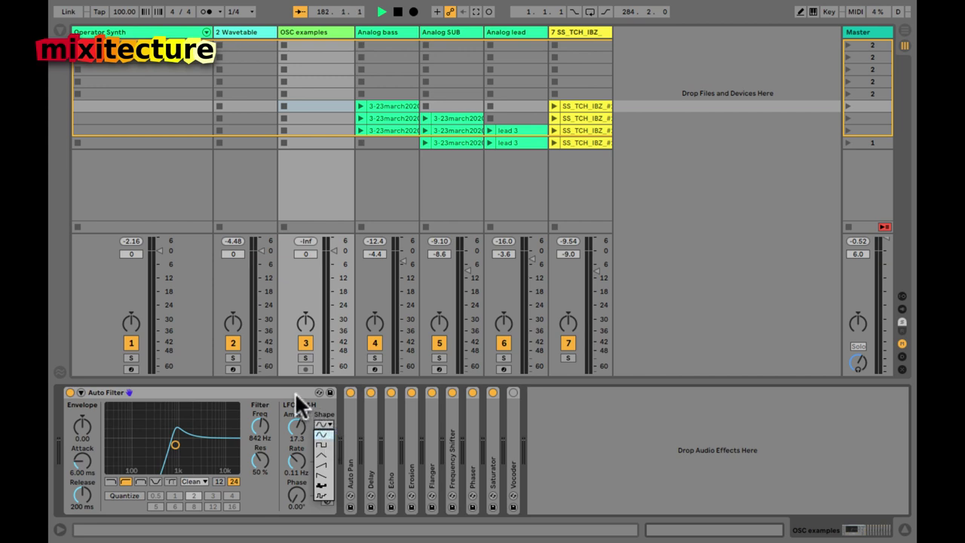
click(325, 422)
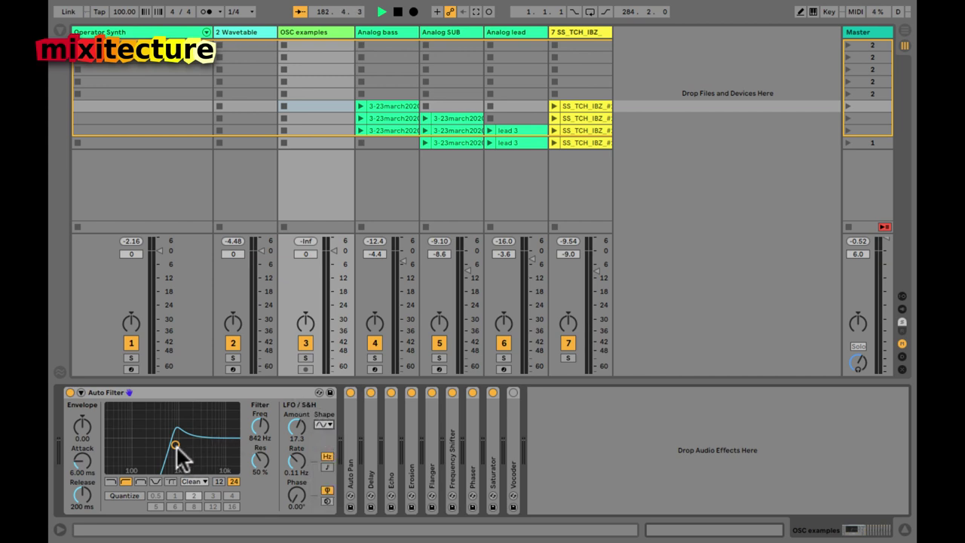
Step: Set the Auto Filter's frequency to 706 Hz and resonance to 73%, and raise its LFO amount to about 27
mouse_move(176, 445)
mouse_down()
mouse_move(149, 441)
mouse_move(172, 433)
mouse_up()
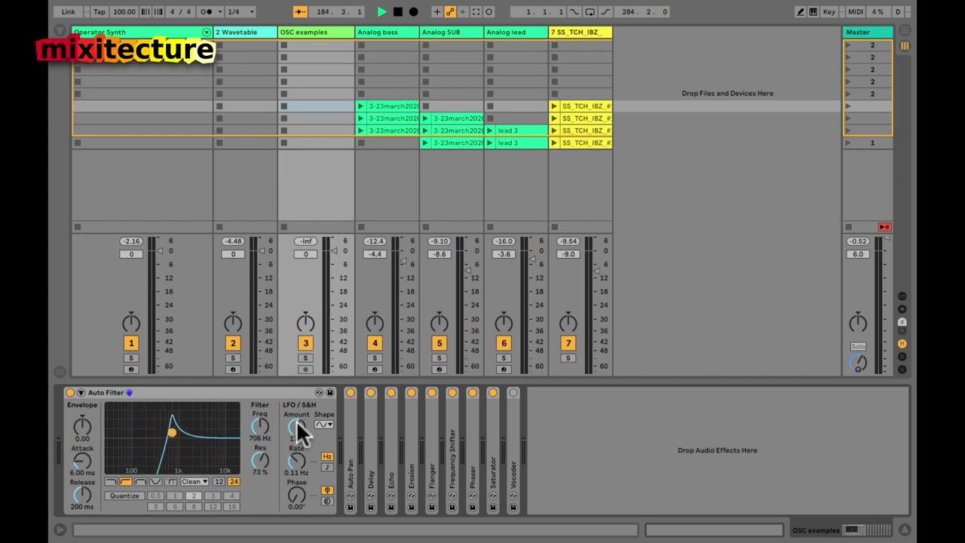
click(292, 426)
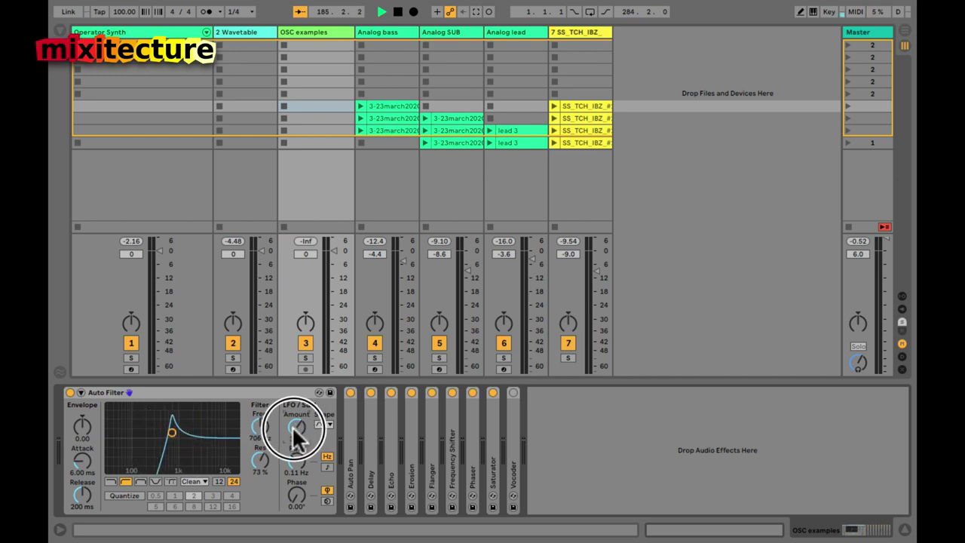
drag(293, 426, 305, 429)
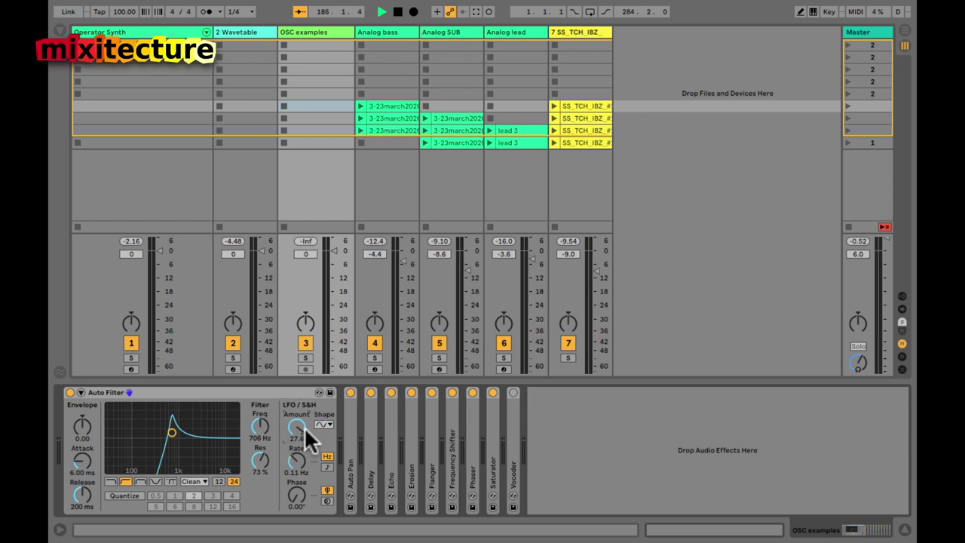
Step: Reduce the Auto Filter's LFO amount to 11.9 and finally 8.81, keeping the sine LFO shape
click(323, 425)
click(322, 431)
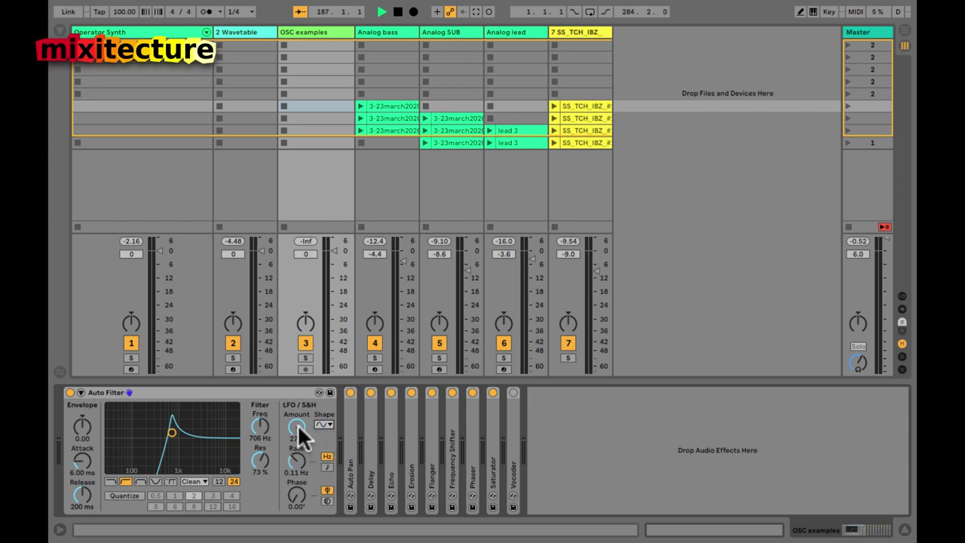
click(295, 431)
drag(296, 435, 297, 435)
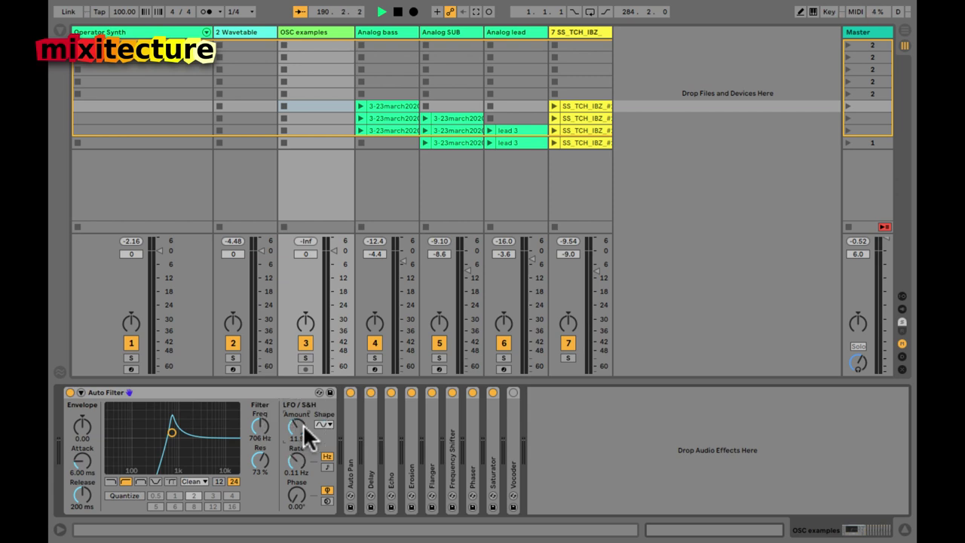
click(325, 426)
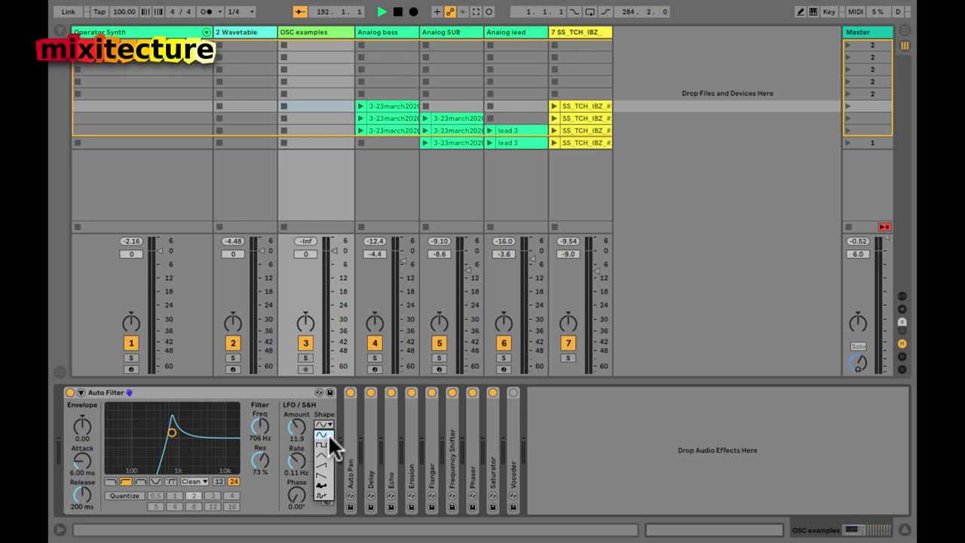
click(331, 439)
drag(293, 422, 295, 424)
click(329, 425)
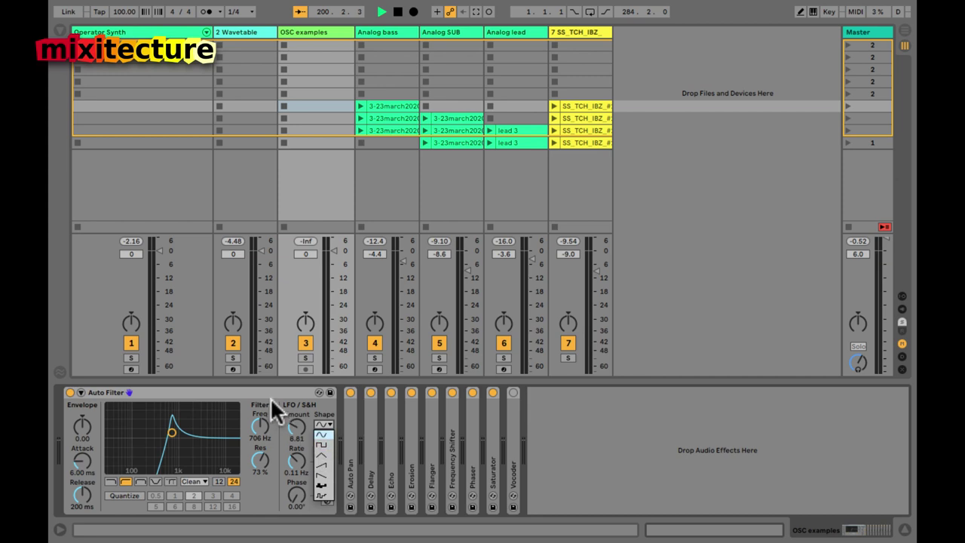
click(270, 397)
Step: Unfold the Auto Pan and set its amount to 100%, shape to 87.3% and waveform to triangle
double_click(348, 441)
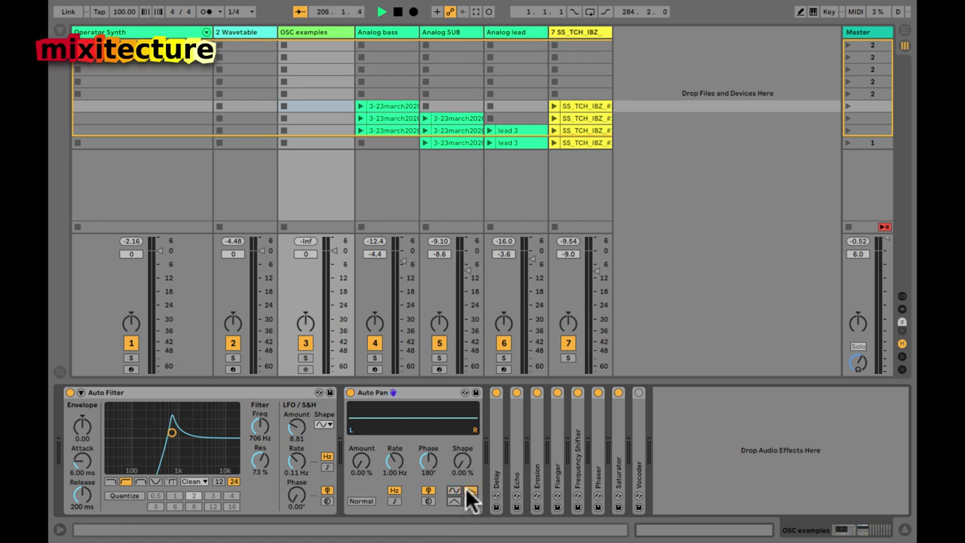
drag(364, 463, 365, 462)
drag(462, 471, 463, 460)
click(453, 499)
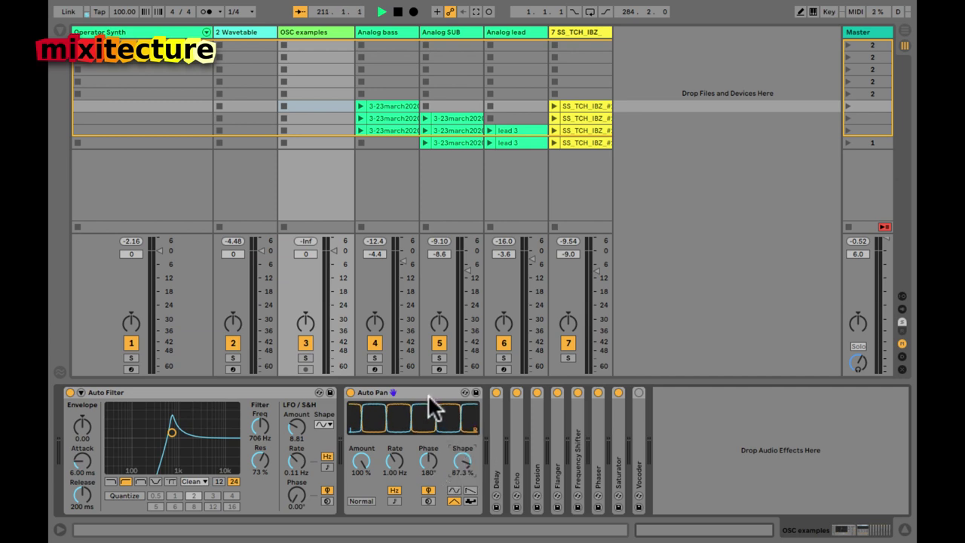
Step: Unfold the Delay device and set its modulation rate to 16.1 Hz
double_click(494, 445)
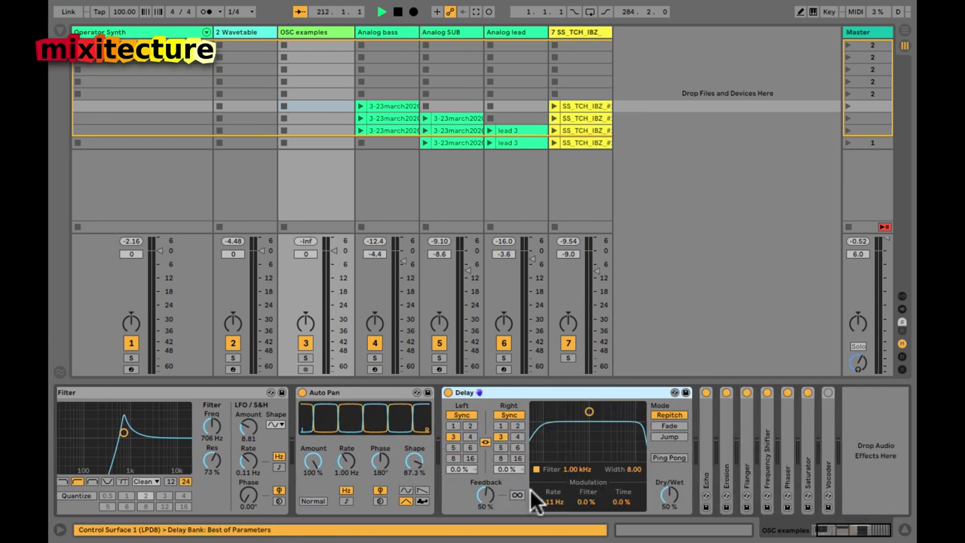
drag(555, 502, 558, 506)
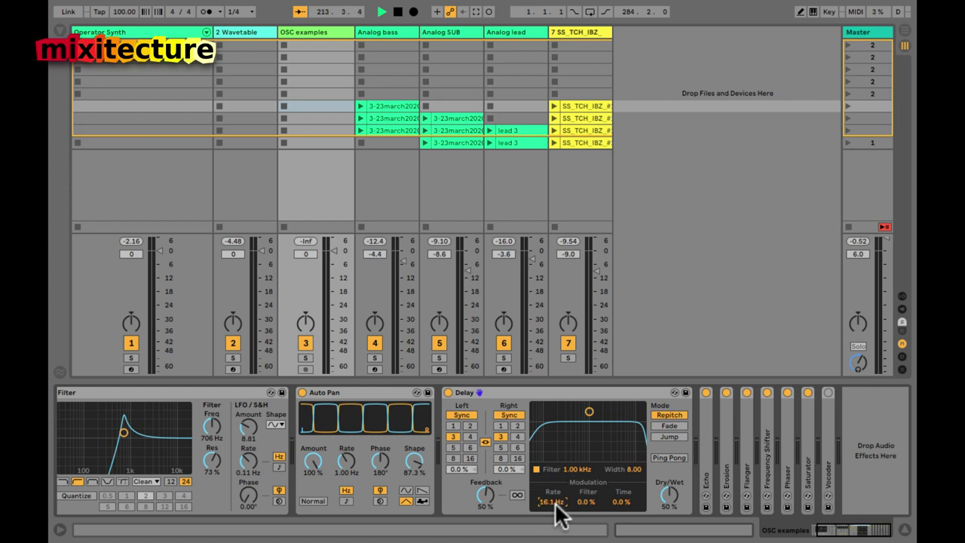
Step: Fold the Delay, unfold Echo and step its modulation waveform from sine through triangle, saws and square to noise
double_click(552, 391)
double_click(468, 454)
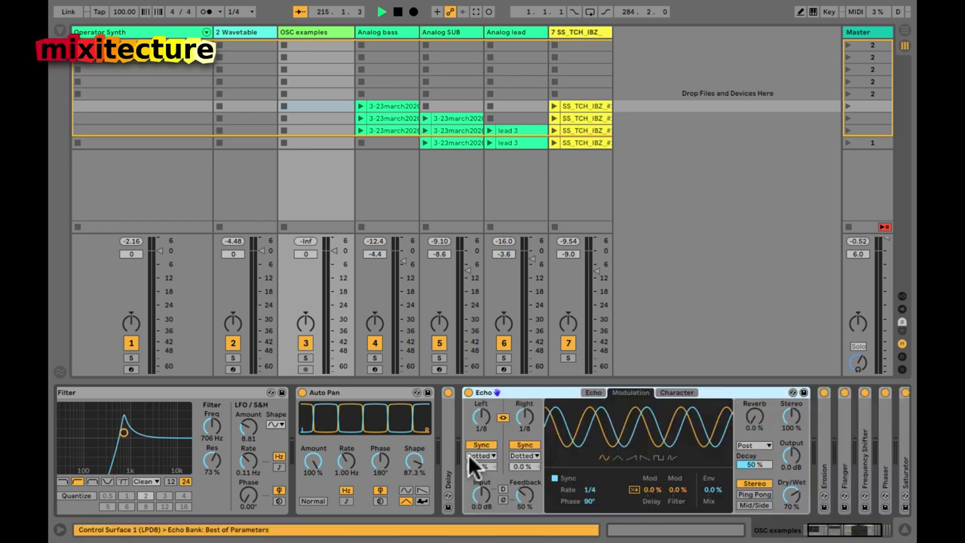
click(616, 454)
click(601, 457)
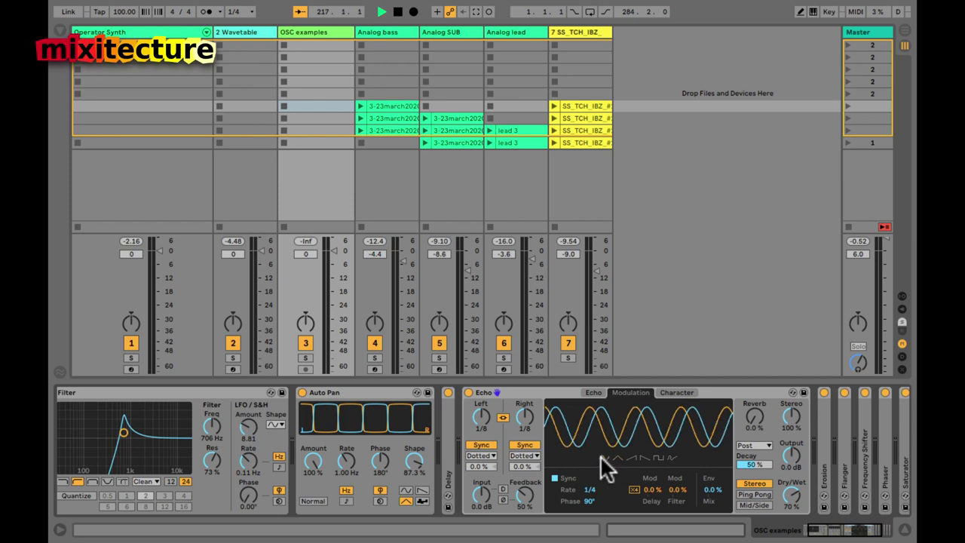
click(617, 456)
click(630, 458)
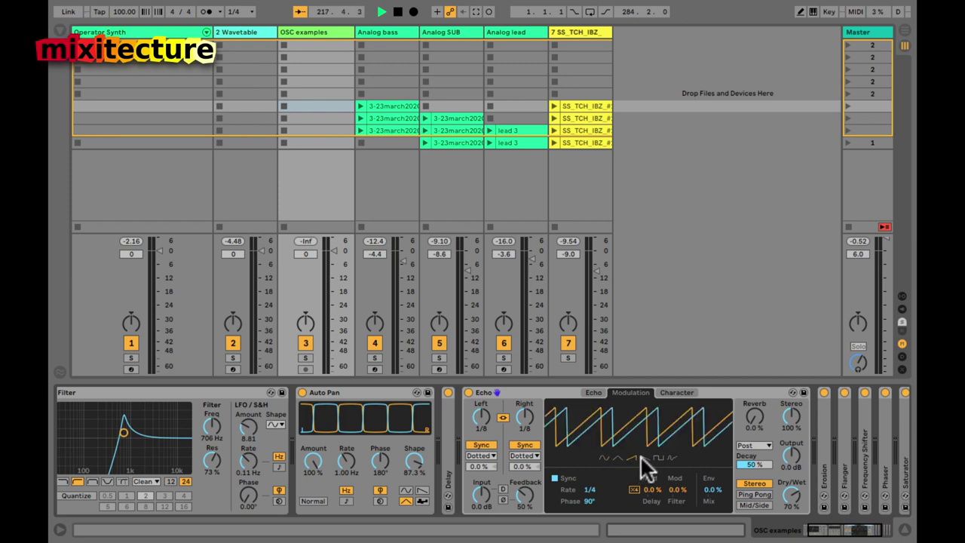
click(643, 456)
click(655, 457)
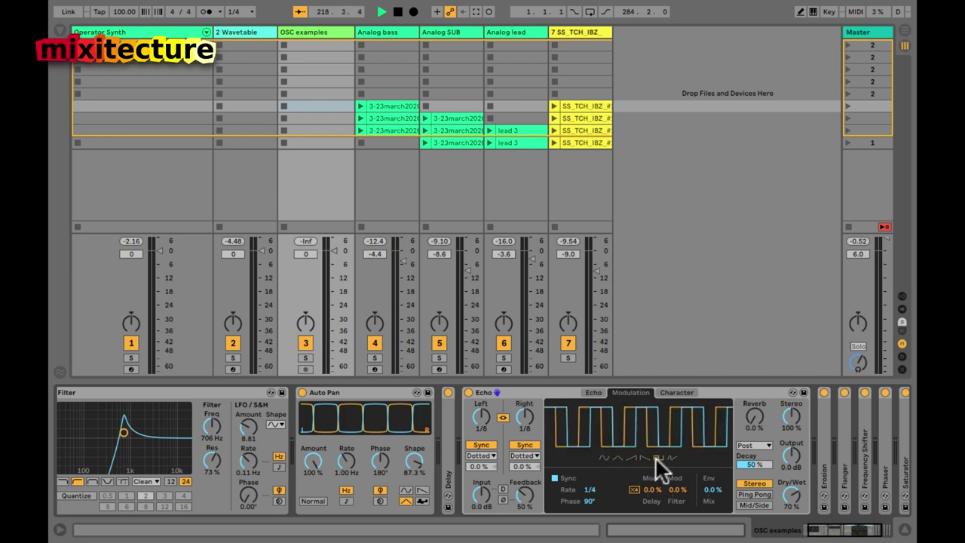
click(670, 457)
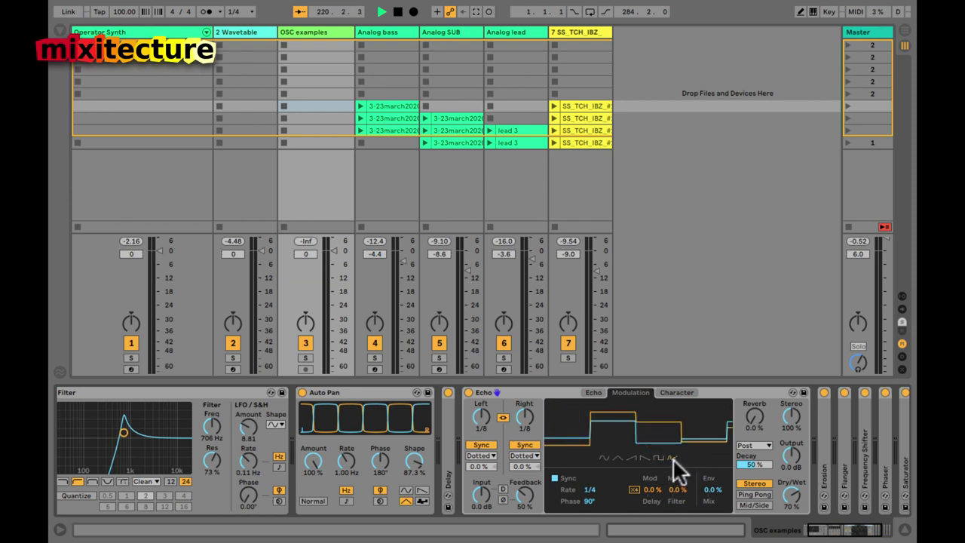
Step: Fold Echo, unfold Erosion and Flanger, and examine the Flanger's LFO shape options without changing them
double_click(529, 392)
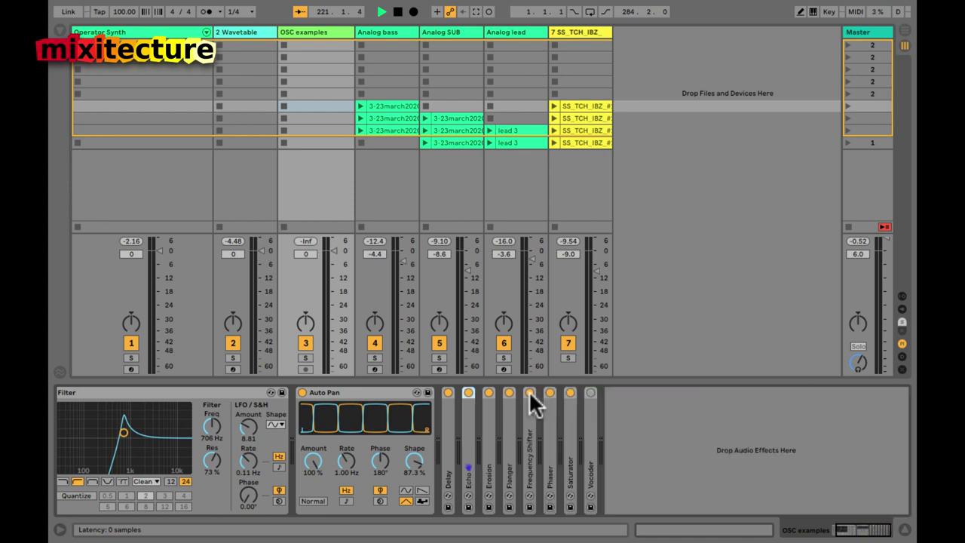
double_click(490, 437)
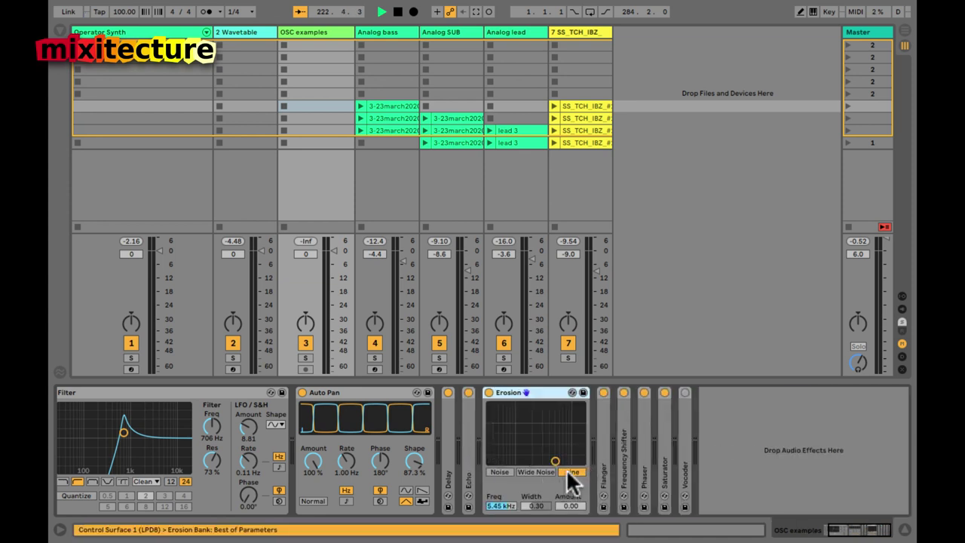
double_click(604, 479)
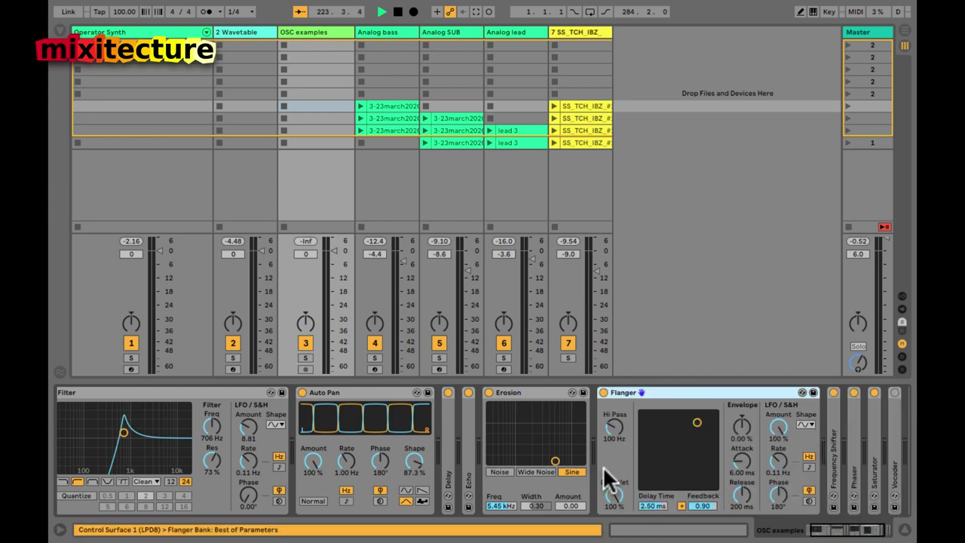
click(807, 424)
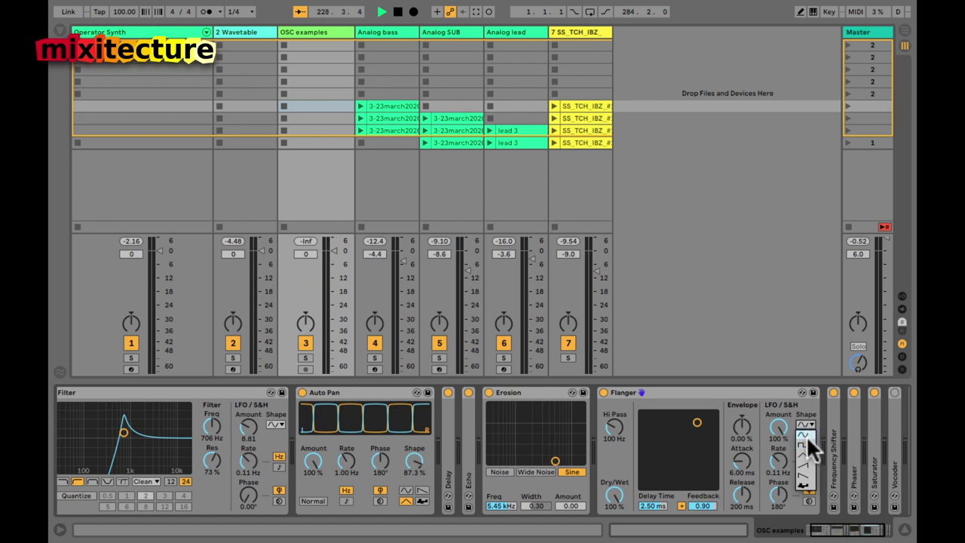
click(766, 392)
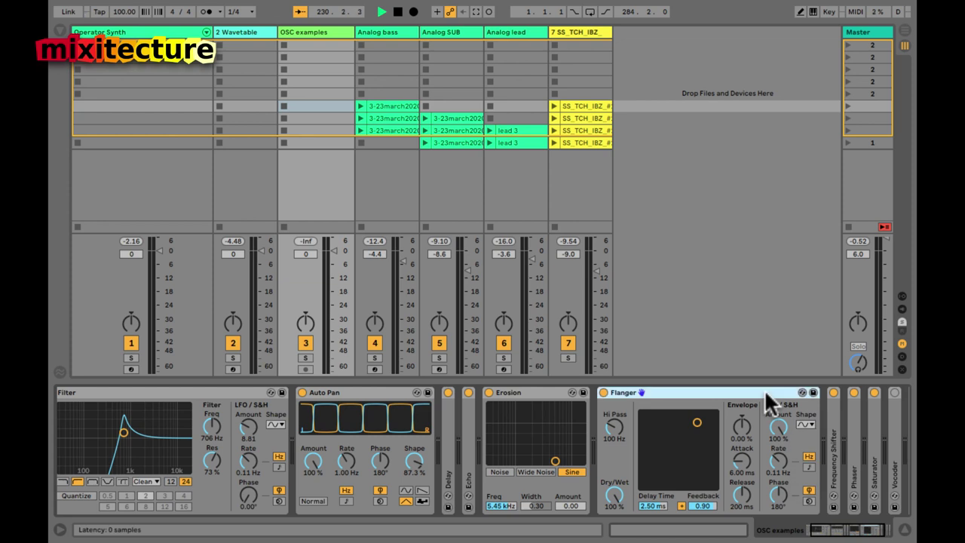
Step: Fold the Flanger, Erosion and Auto Pan devices and select the Auto Filter
double_click(764, 389)
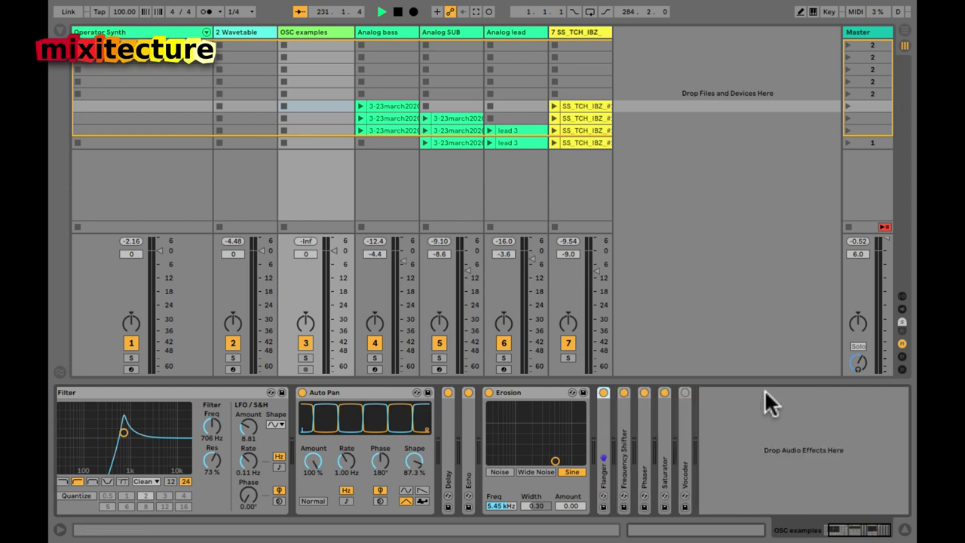
double_click(531, 389)
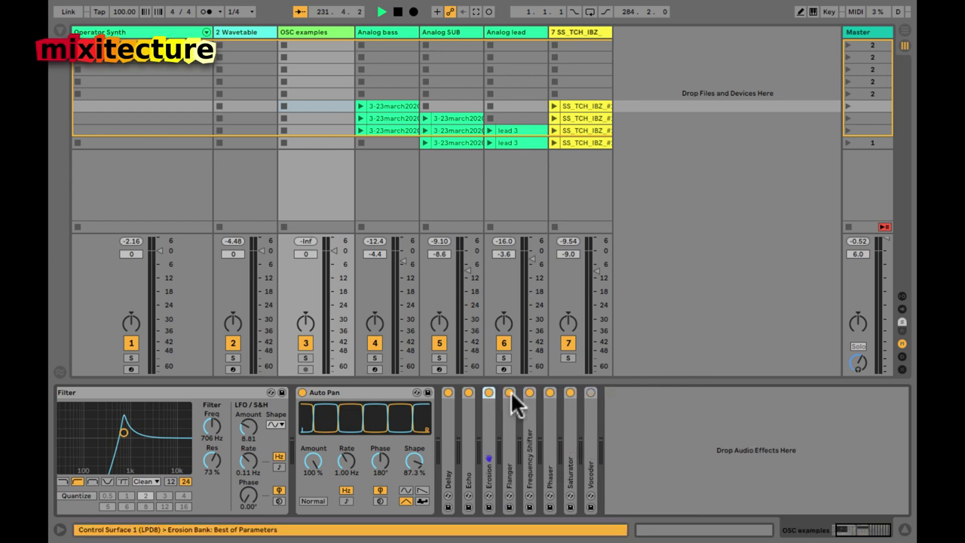
double_click(345, 390)
double_click(257, 392)
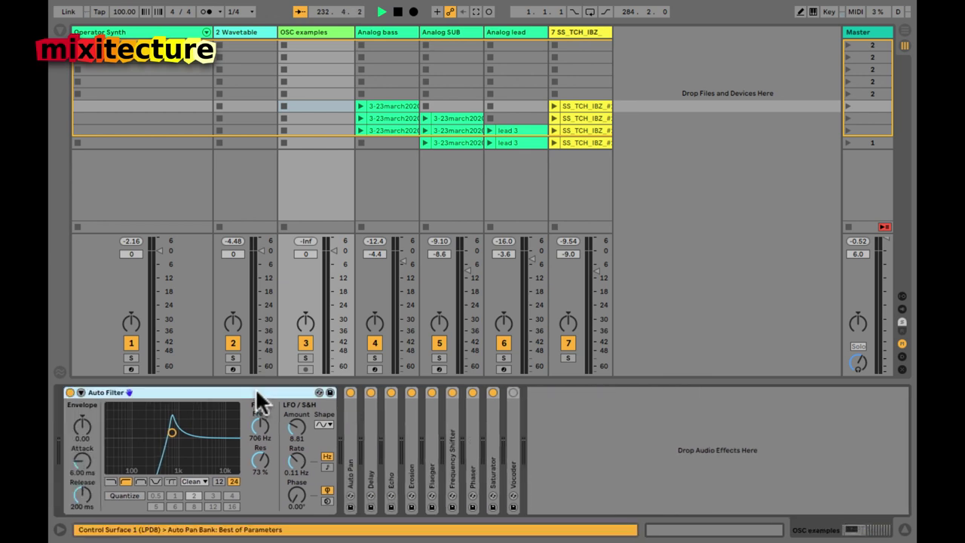
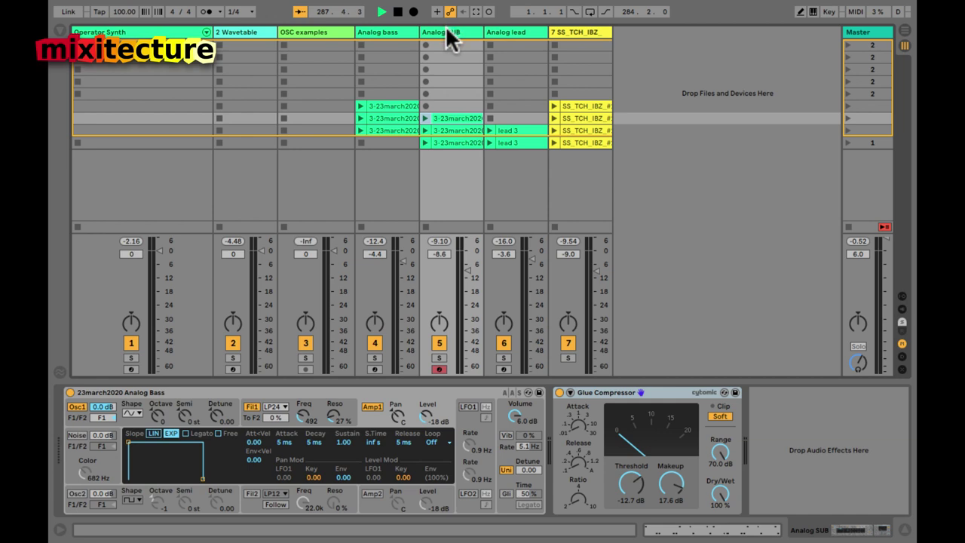
Step: On the Analog SUB track, show the Analog's Osc1 settings and set the Glue Compressor's makeup to 15.4 dB
click(446, 28)
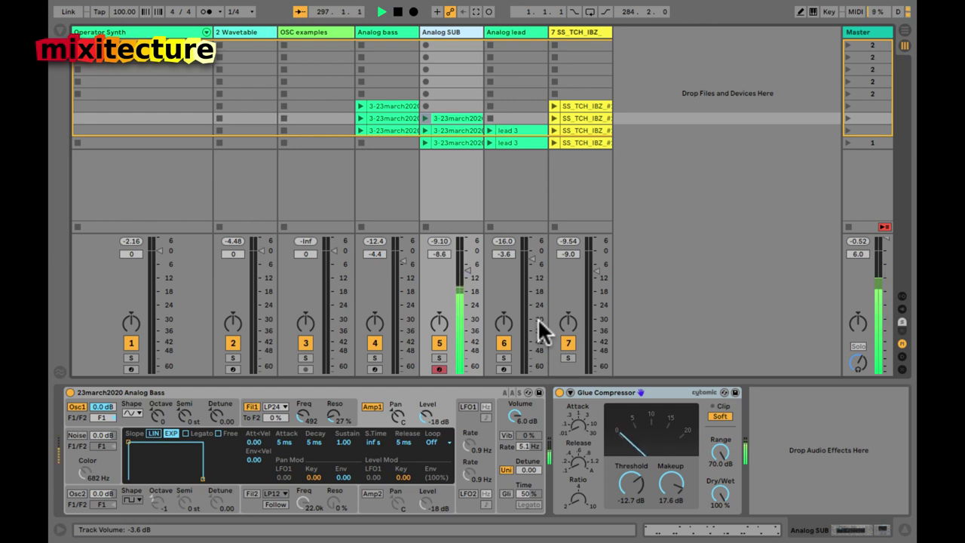
click(161, 392)
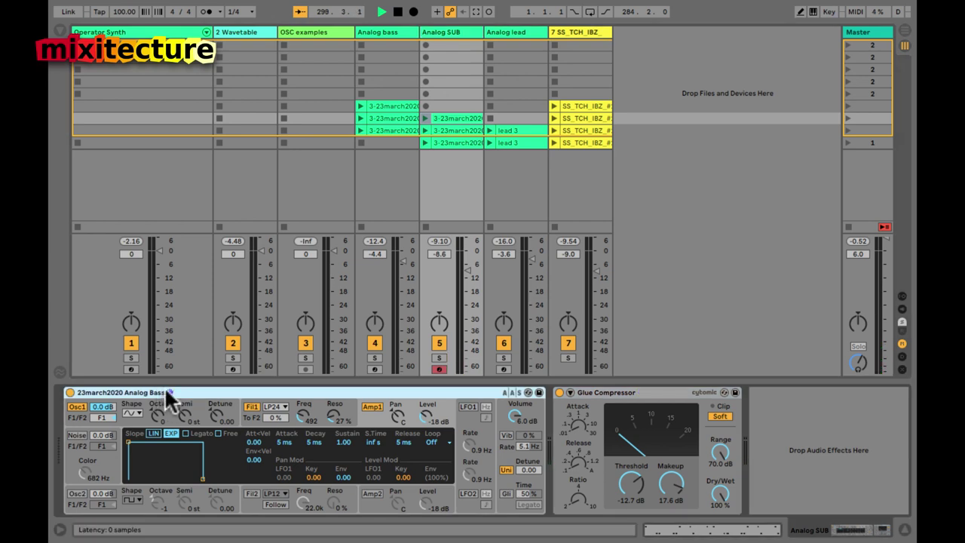
click(130, 409)
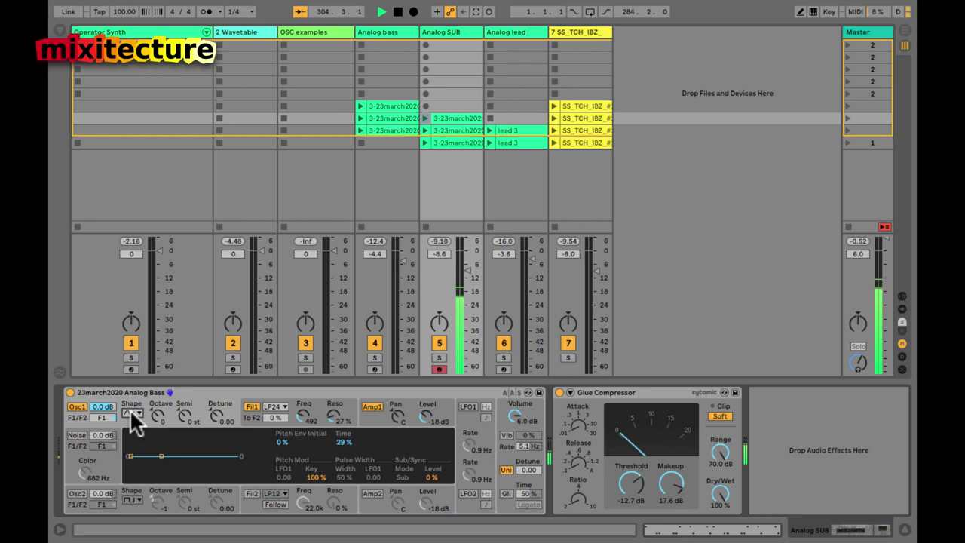
click(662, 486)
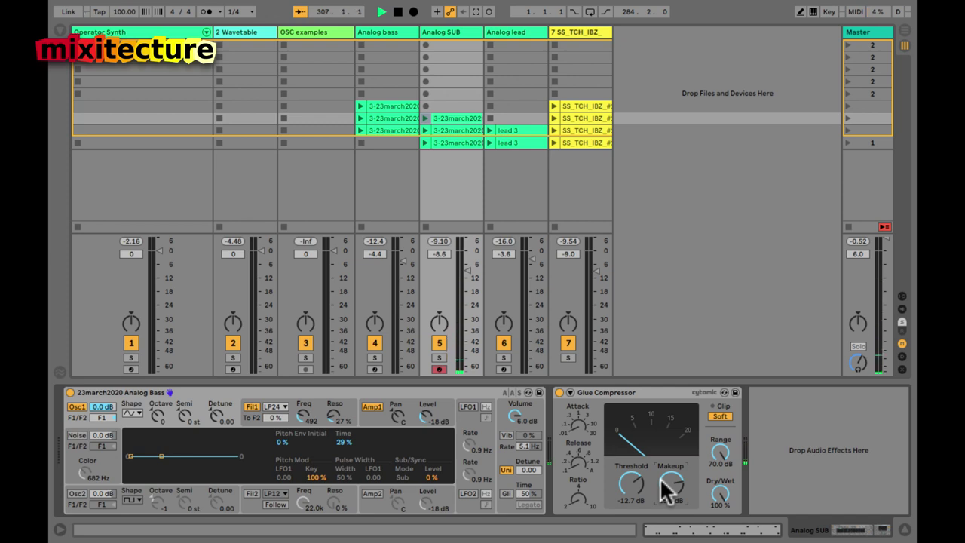
Step: Launch the first drum loop clip on track 7 together with the upper Analog SUB clip
click(555, 106)
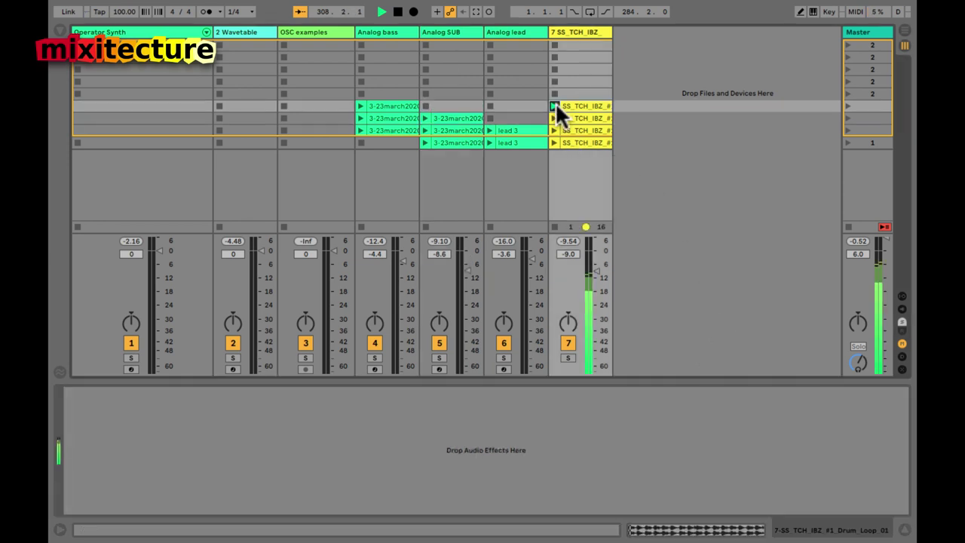
click(437, 118)
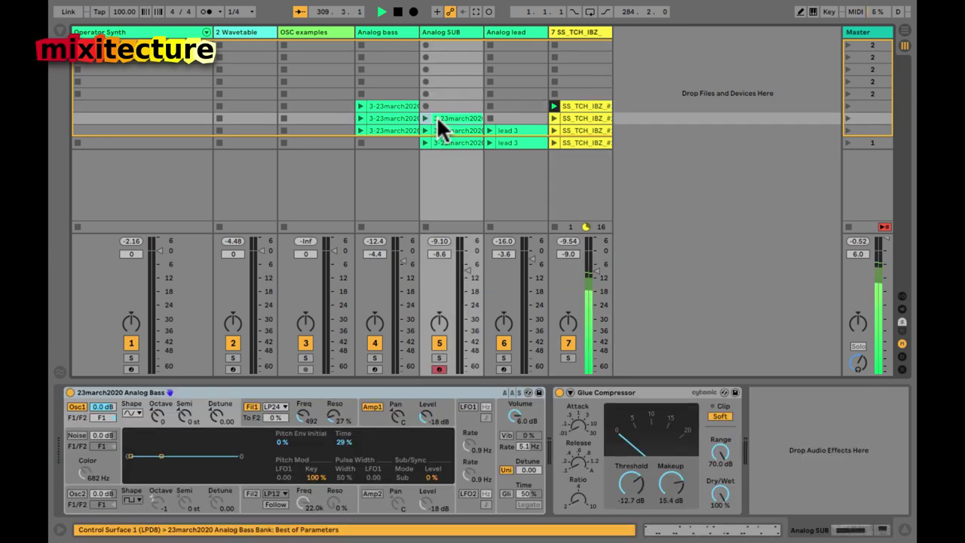
click(425, 117)
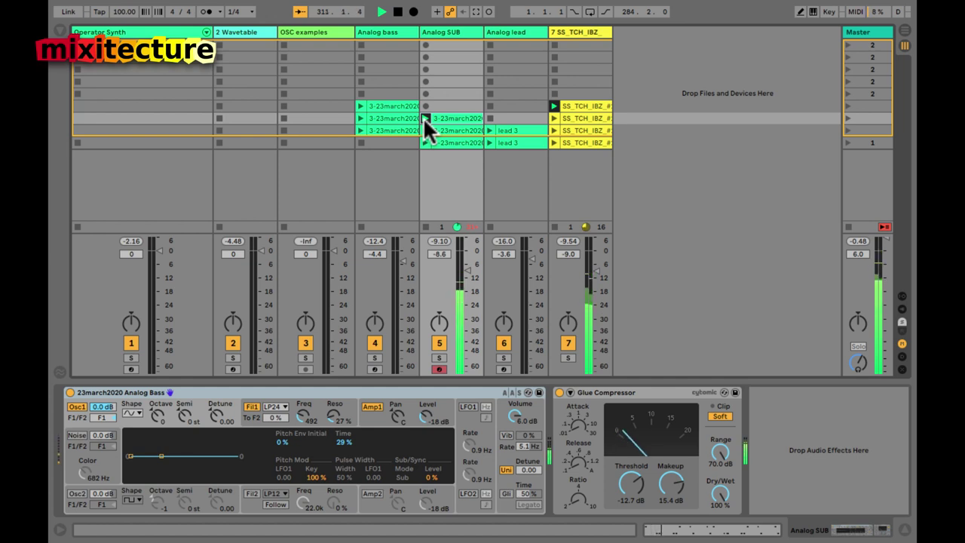
Step: Capture the playing Analog SUB and drum loop clips into a new scene after the fifth one and stop playback
click(448, 89)
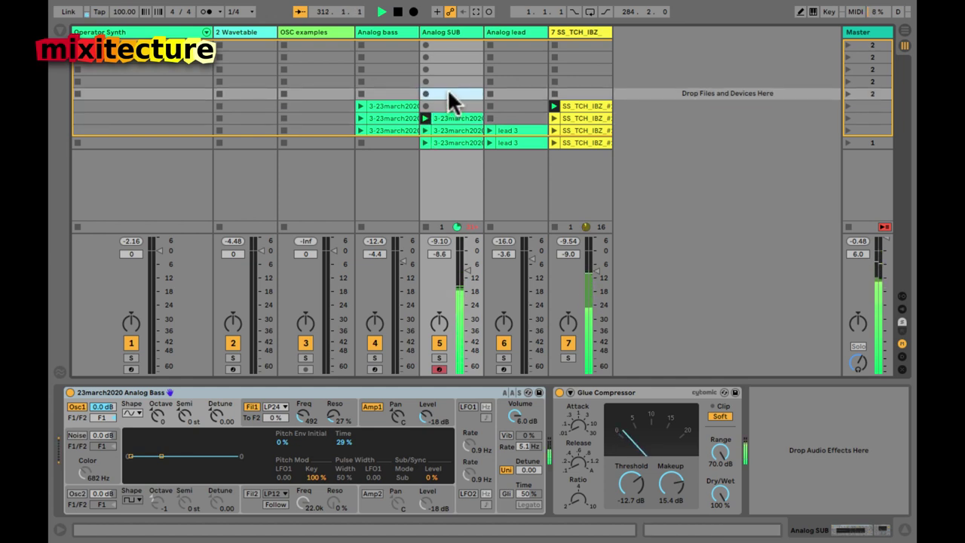
key(ctrl+shift+i)
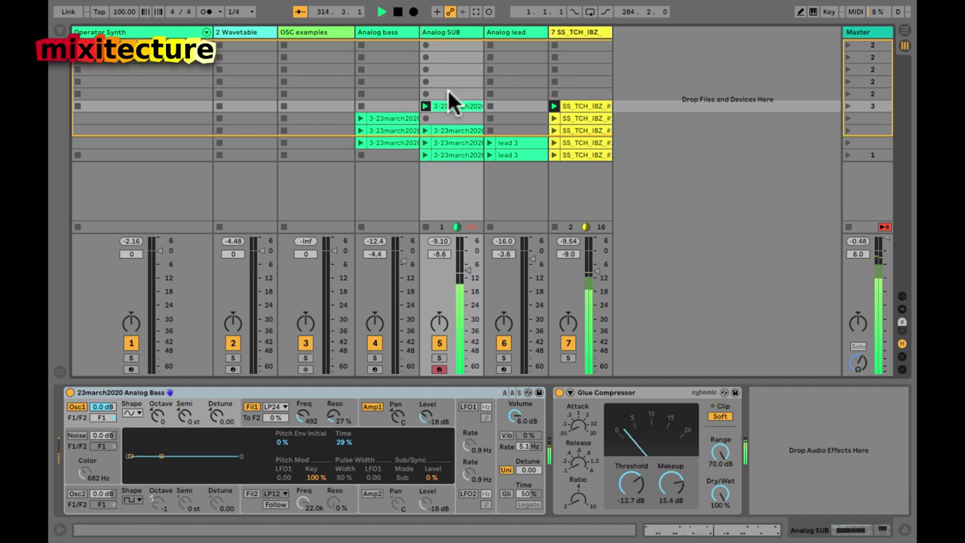
key(space)
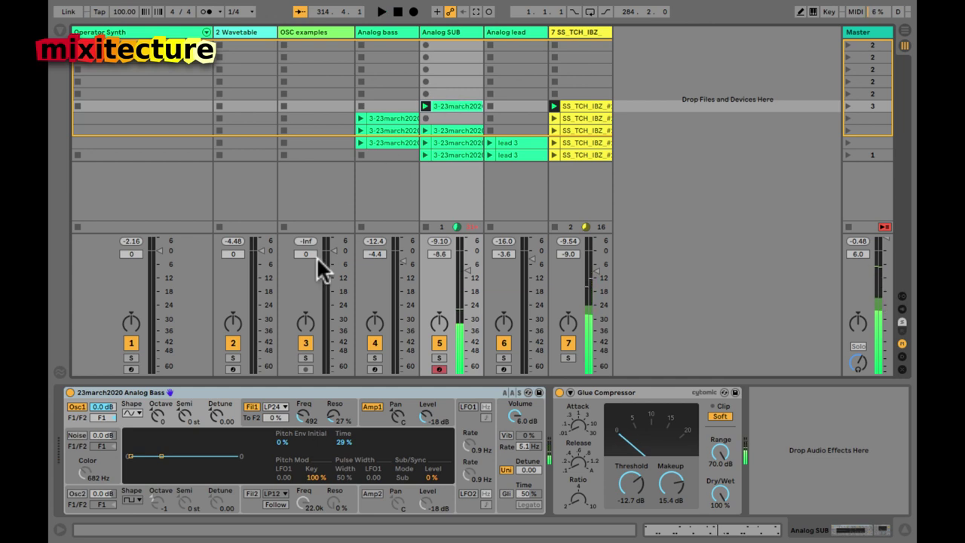
Step: Examine the Osc1 shape options, keep the sine, and review the Analog's Osc2, Osc1 and Fil1 settings
click(129, 412)
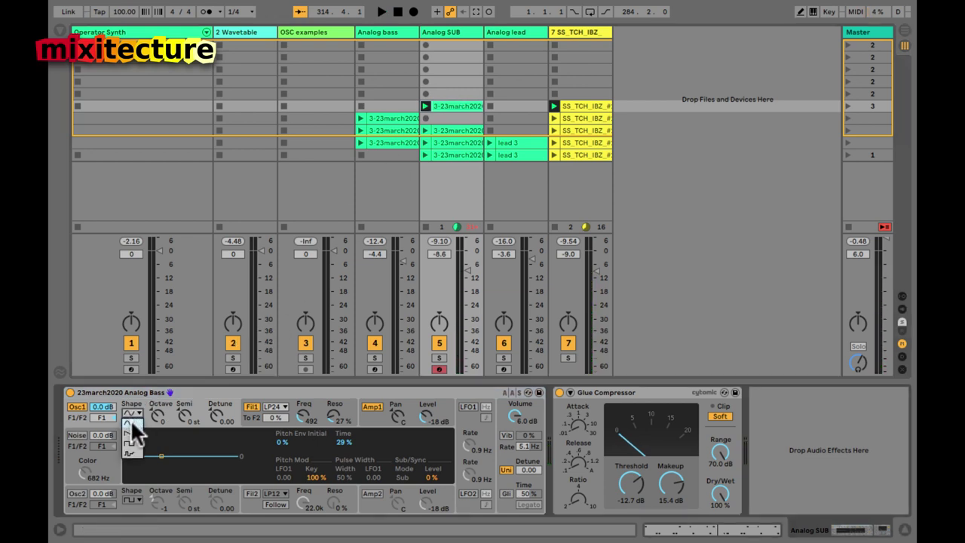
click(134, 431)
click(76, 495)
click(76, 495)
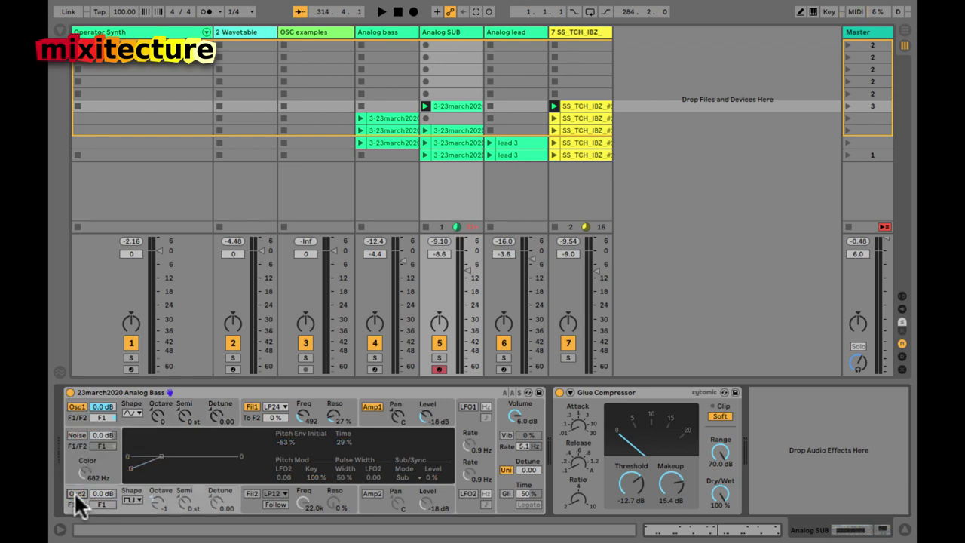
click(193, 408)
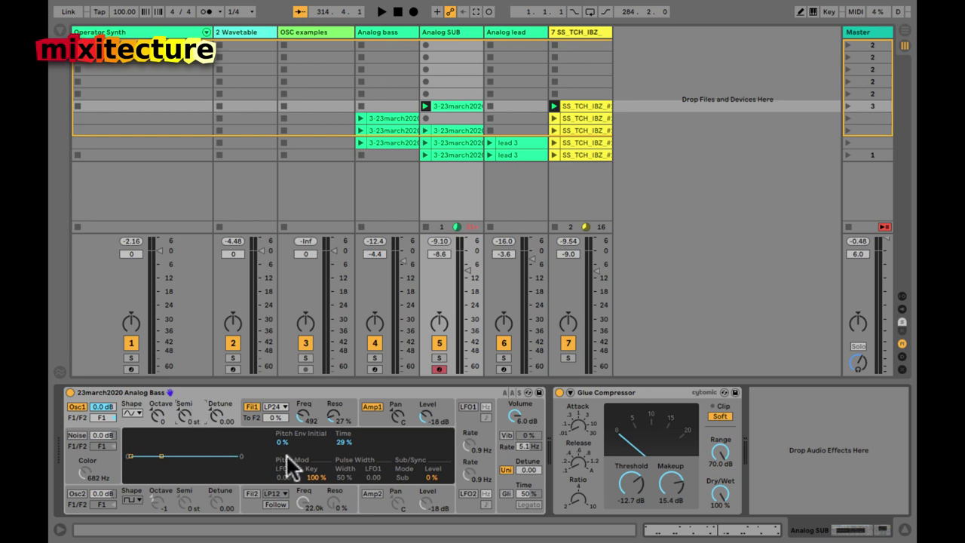
click(251, 418)
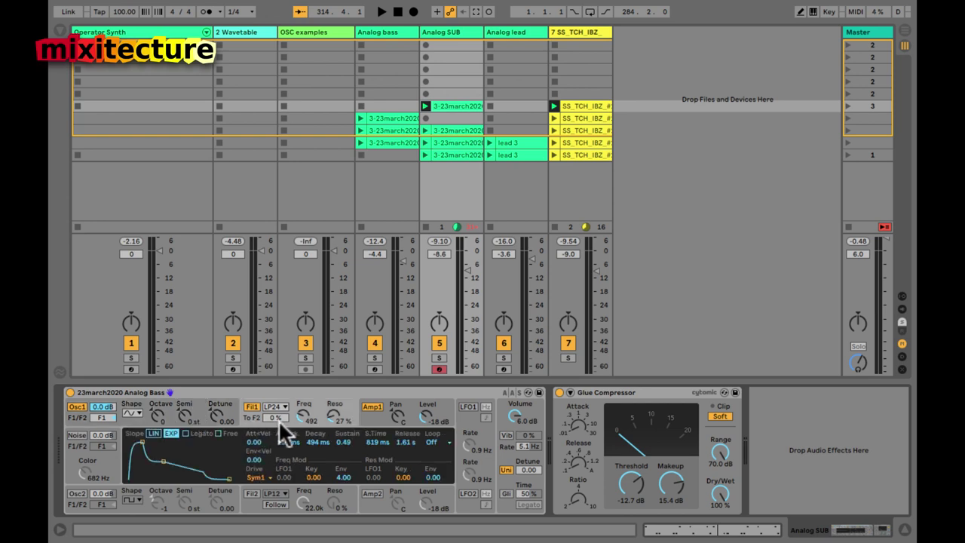
Step: Solo the Analog SUB track, start playback and raise the Fil1 frequency to 3.2k
click(439, 358)
key(space)
mouse_move(301, 413)
mouse_down()
mouse_move(301, 400)
mouse_move(301, 411)
mouse_up()
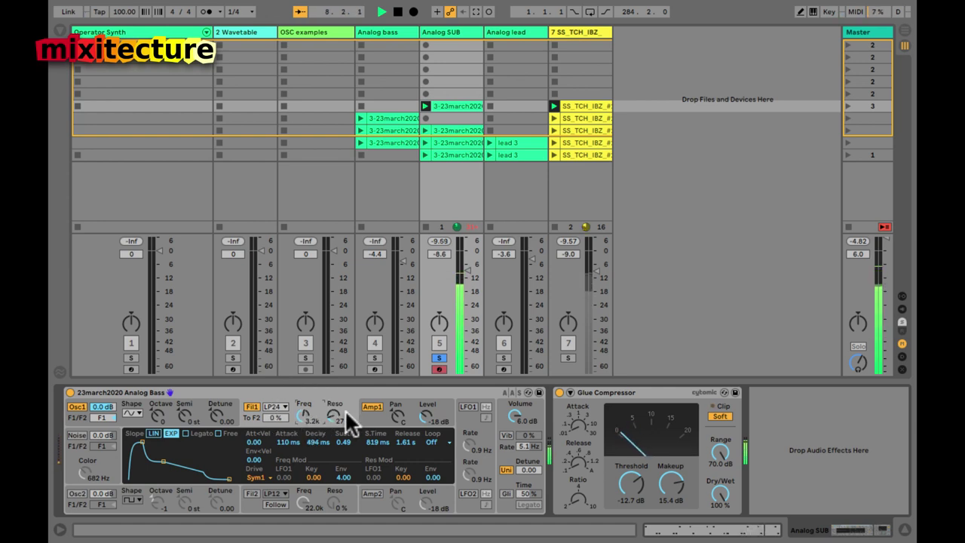
Step: Review the Analog's Amp1, Osc1, Fil1, LFO and global voice settings in turn
click(371, 416)
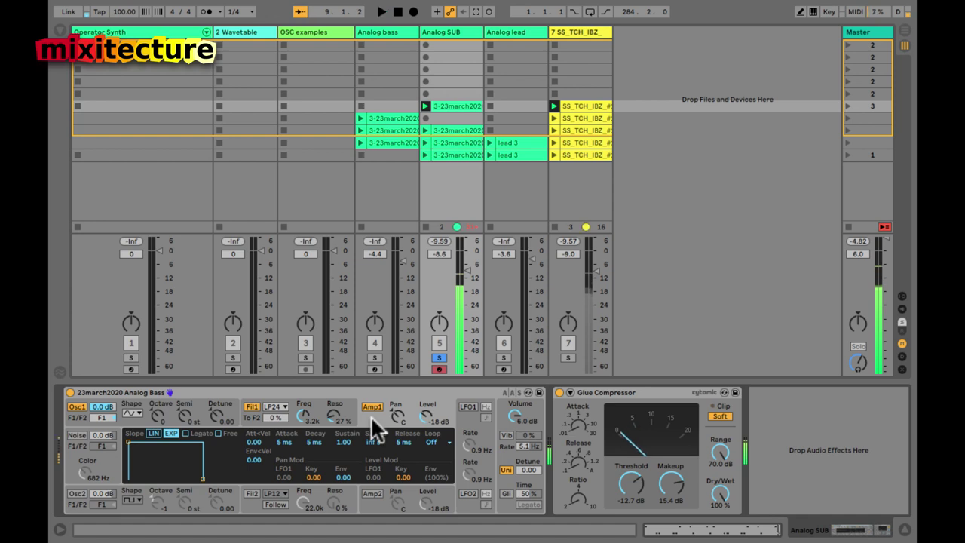
click(140, 421)
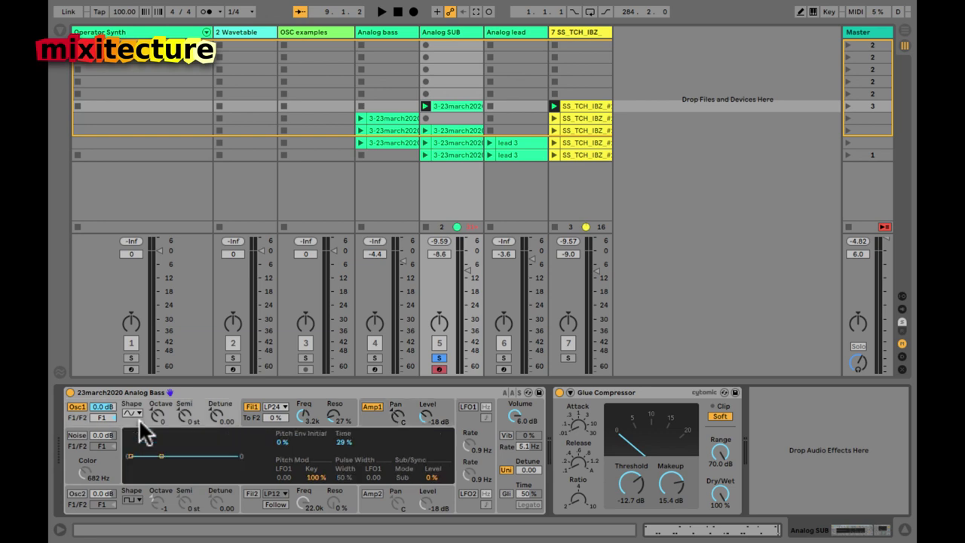
click(249, 417)
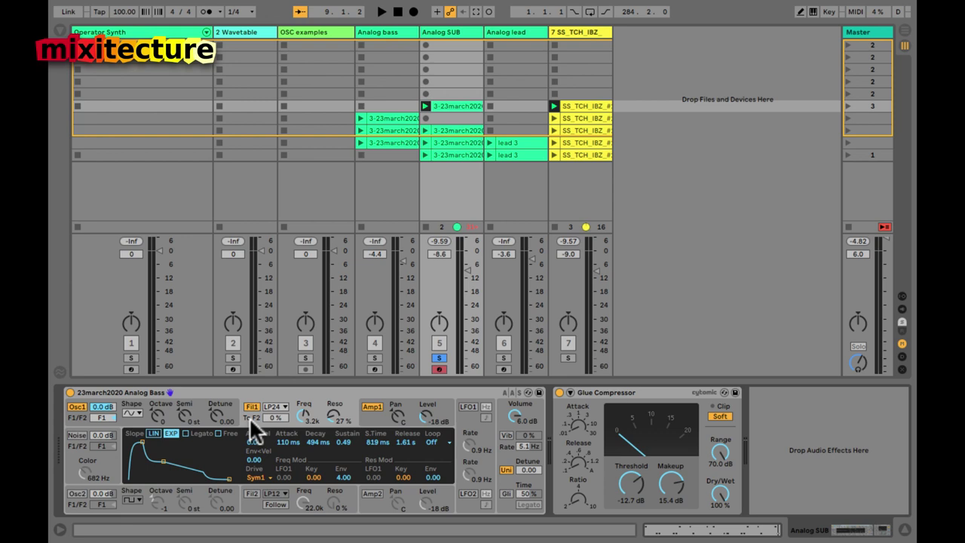
click(379, 419)
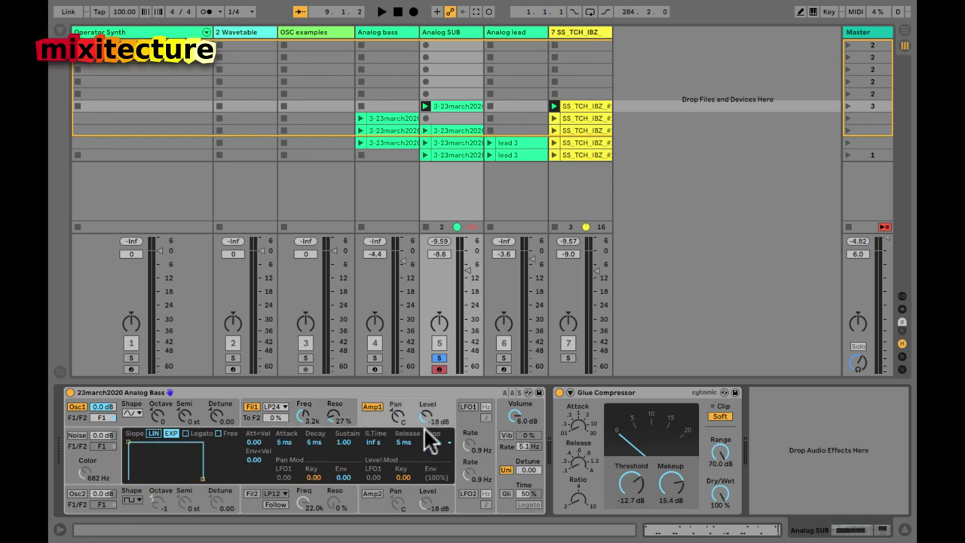
click(467, 426)
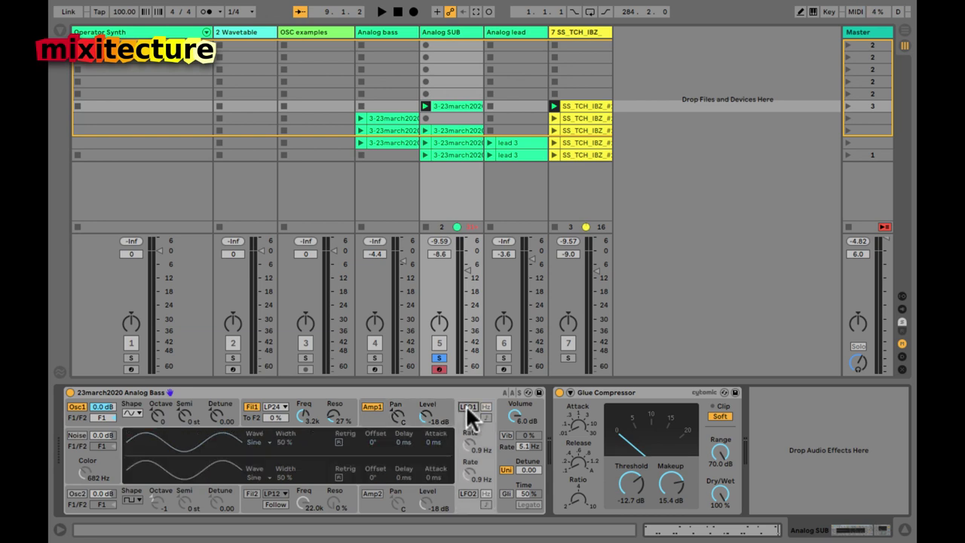
click(513, 414)
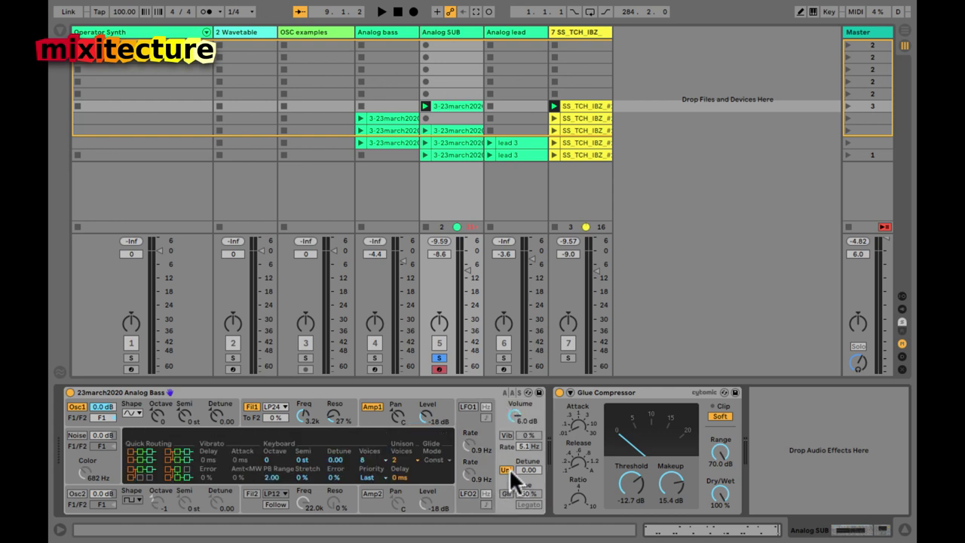
Step: Start playback and unsolo the Analog SUB track so it plays together with the drum loop
click(508, 469)
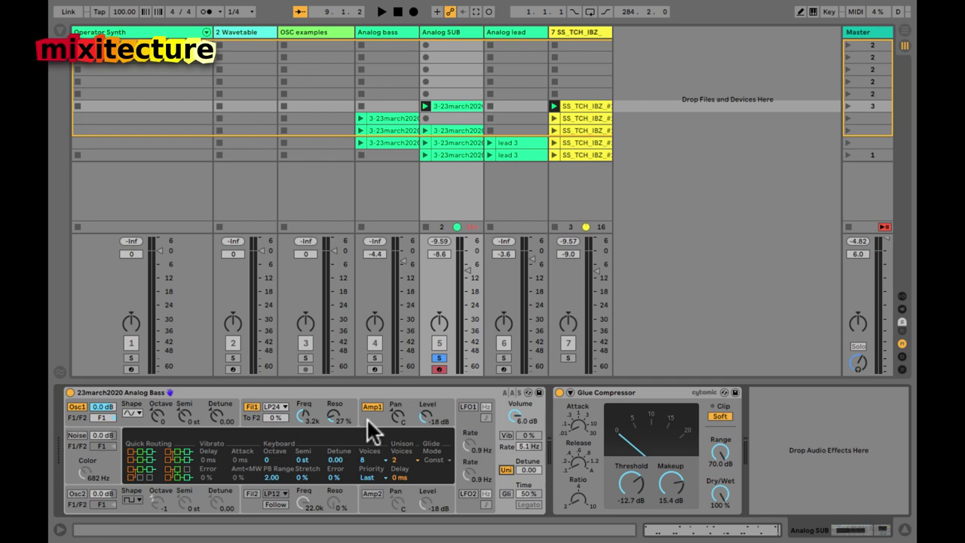
key(space)
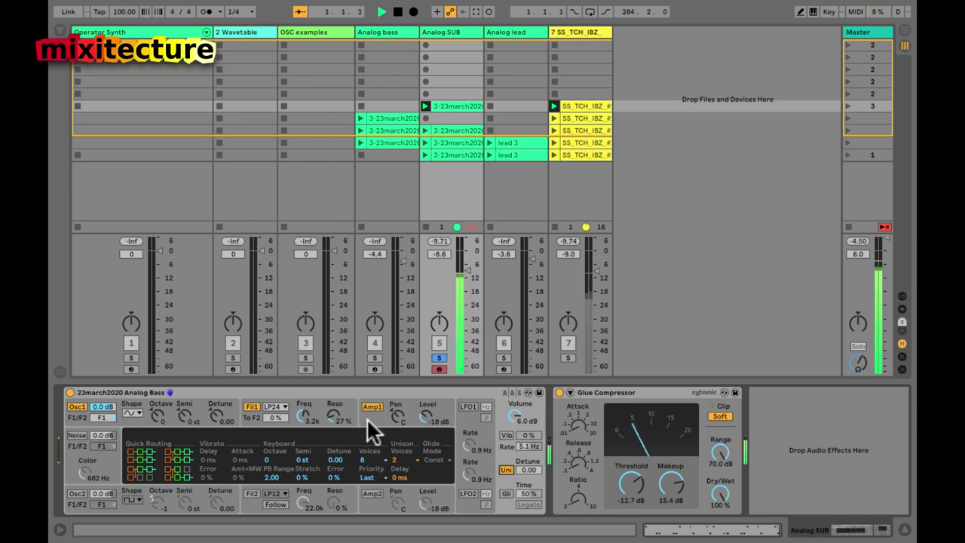
click(438, 358)
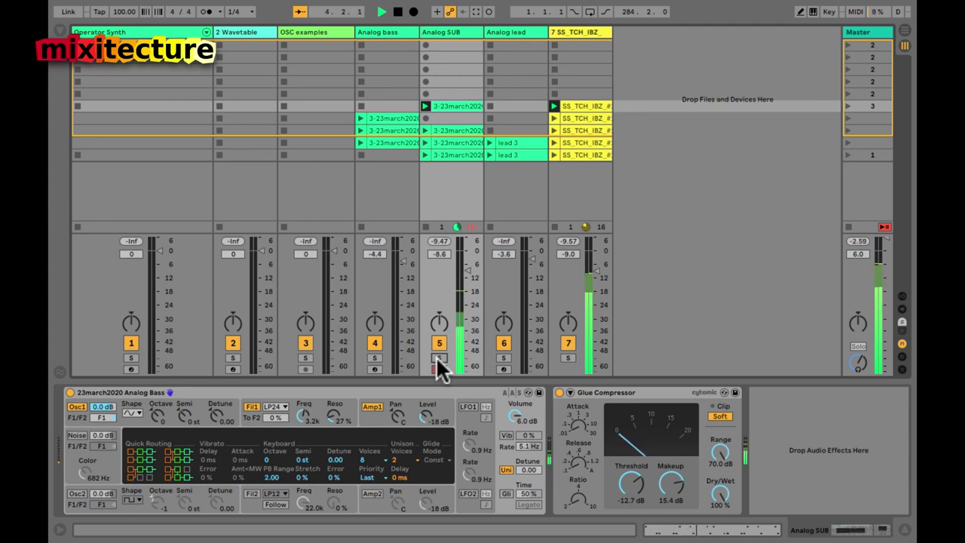
Step: Review the Analog SUB's Fil1 and Amp1 envelope settings during playback, and stop playback
click(247, 420)
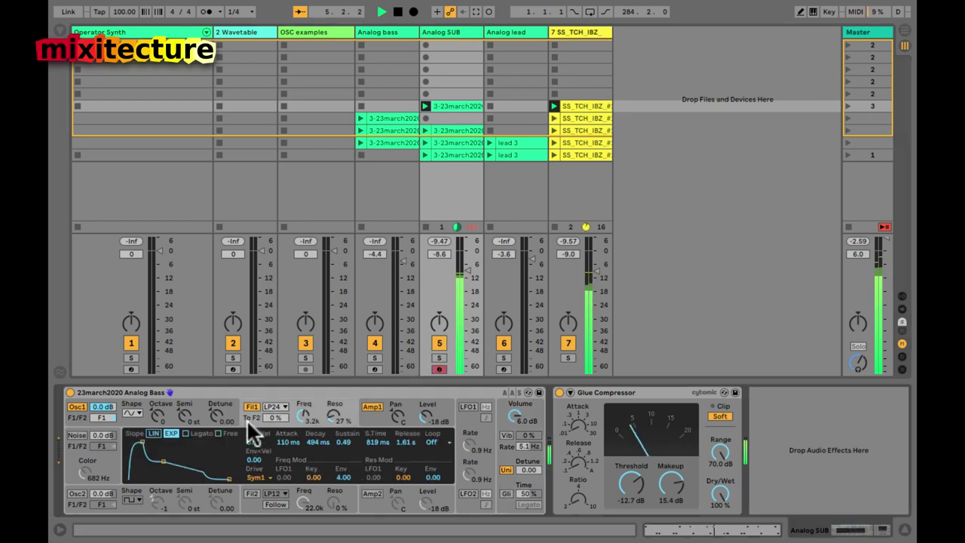
click(375, 414)
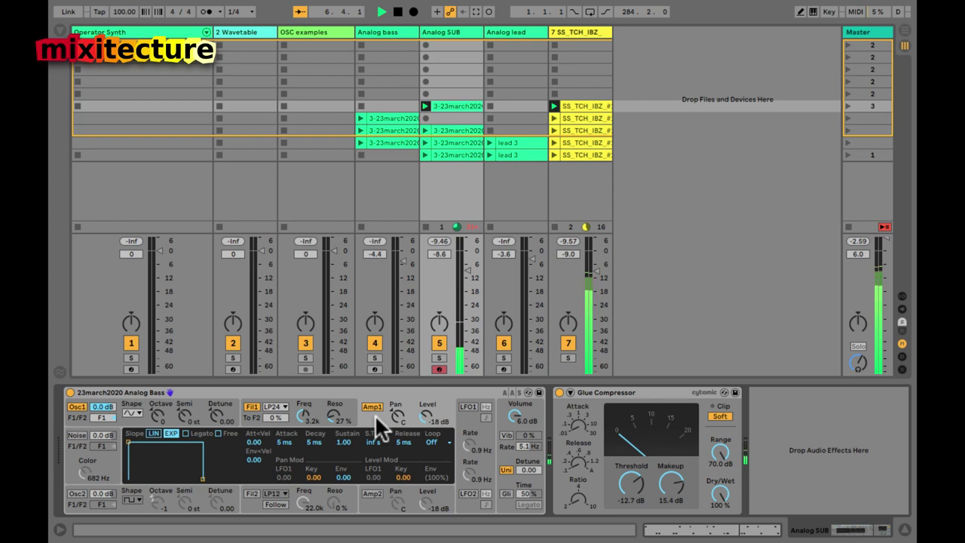
key(space)
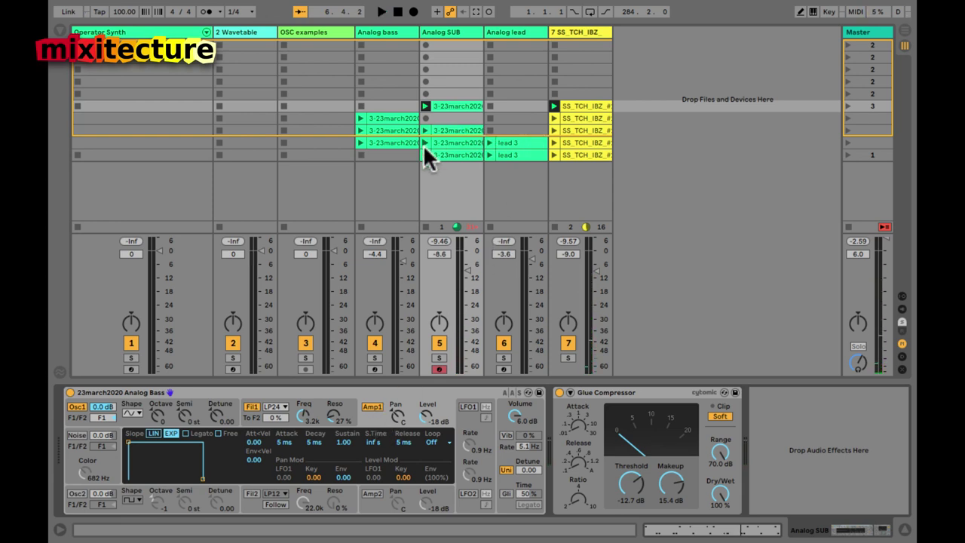
Step: Display the Analog SUB clip's notes and stop the clips on the drum loop and Analog SUB tracks
key(shift+Tab)
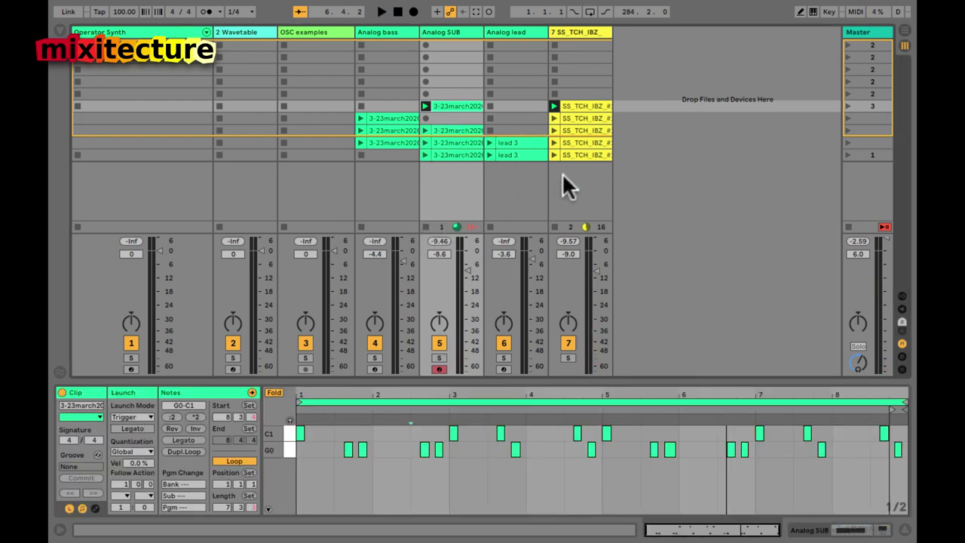
click(555, 92)
click(425, 227)
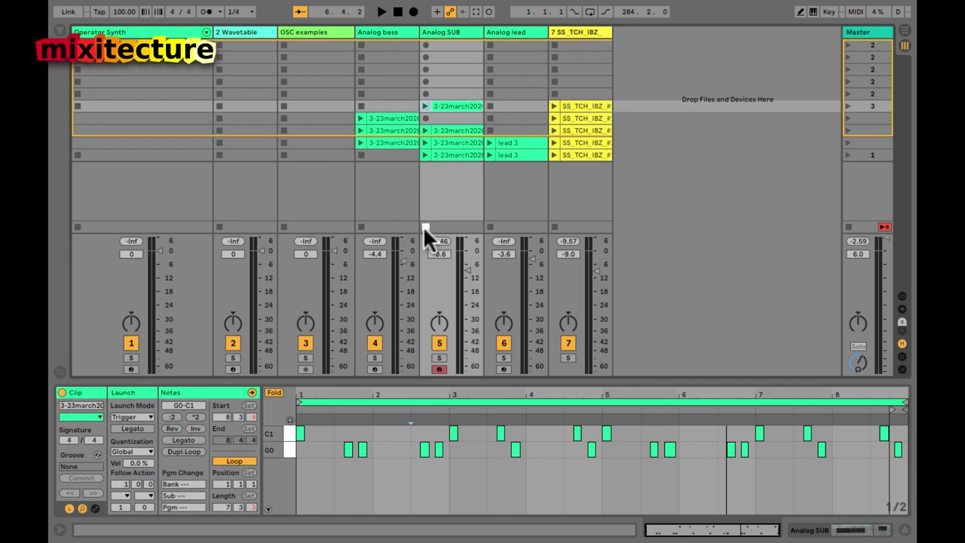
Step: Launch the first Analog bass clip and examine its note pattern up close
click(385, 118)
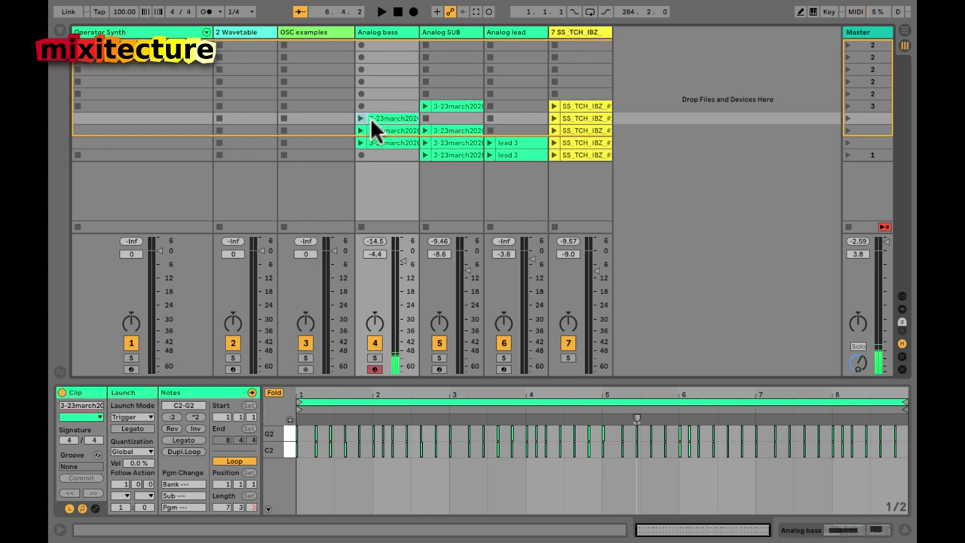
click(360, 118)
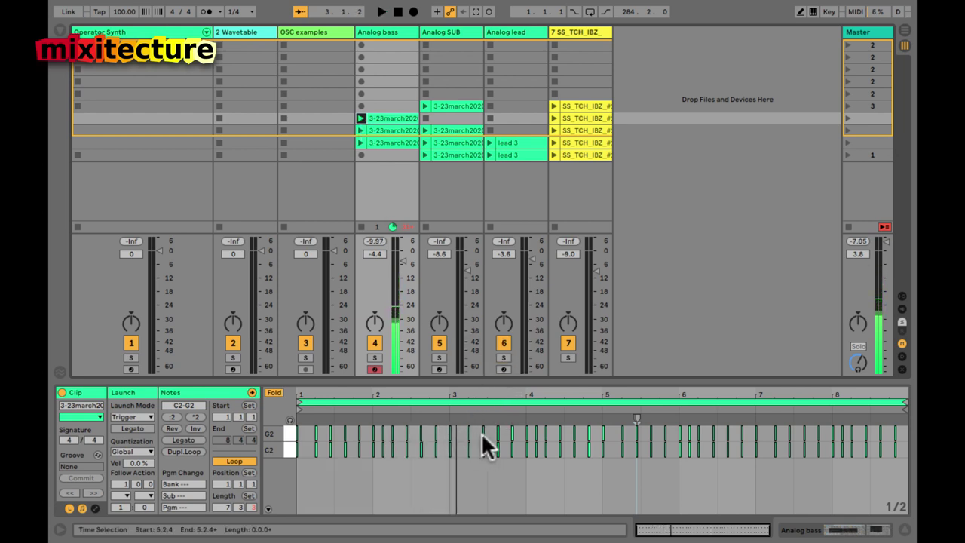
drag(442, 394, 443, 394)
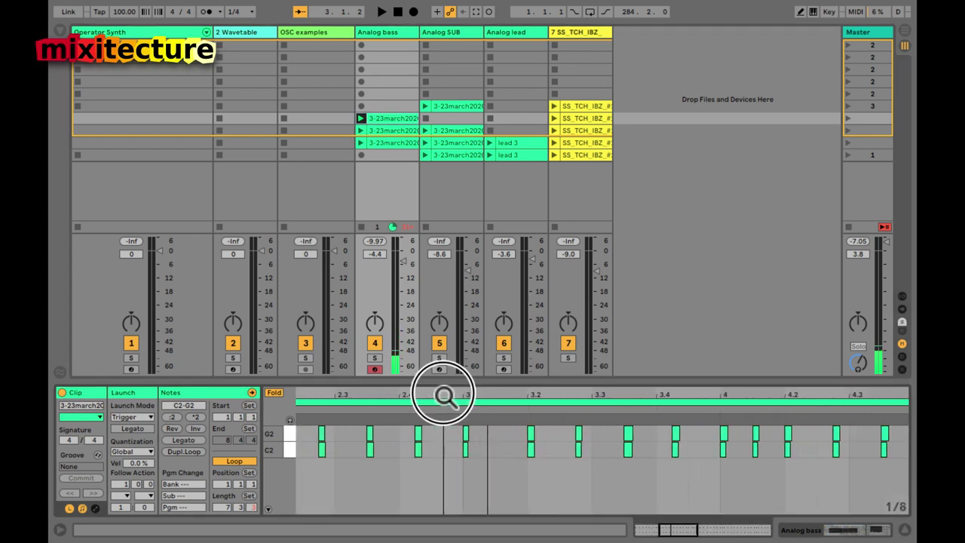
double_click(444, 394)
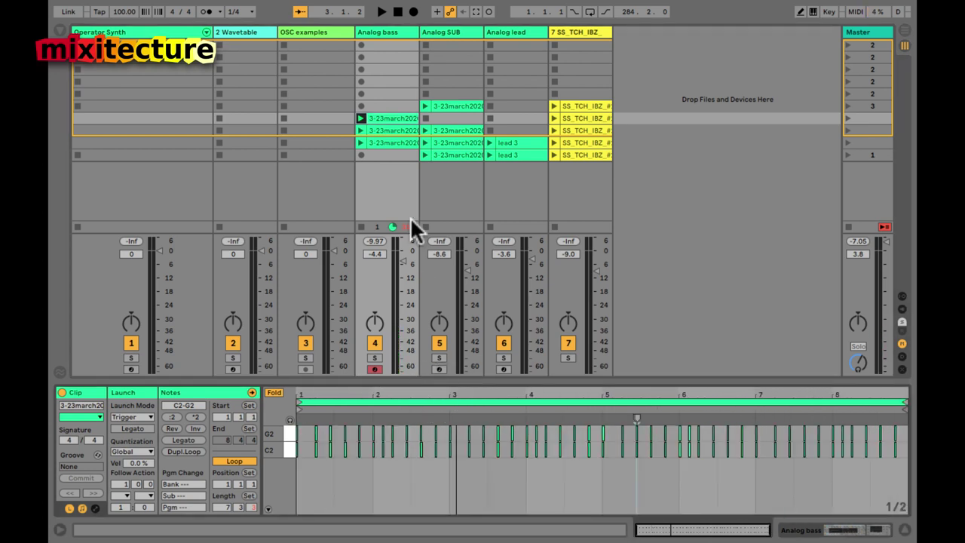
Step: Play the first Analog bass clip again and compare the Analog's Osc1 and Osc2 settings, stopping playback in between
click(360, 118)
key(shift+Tab)
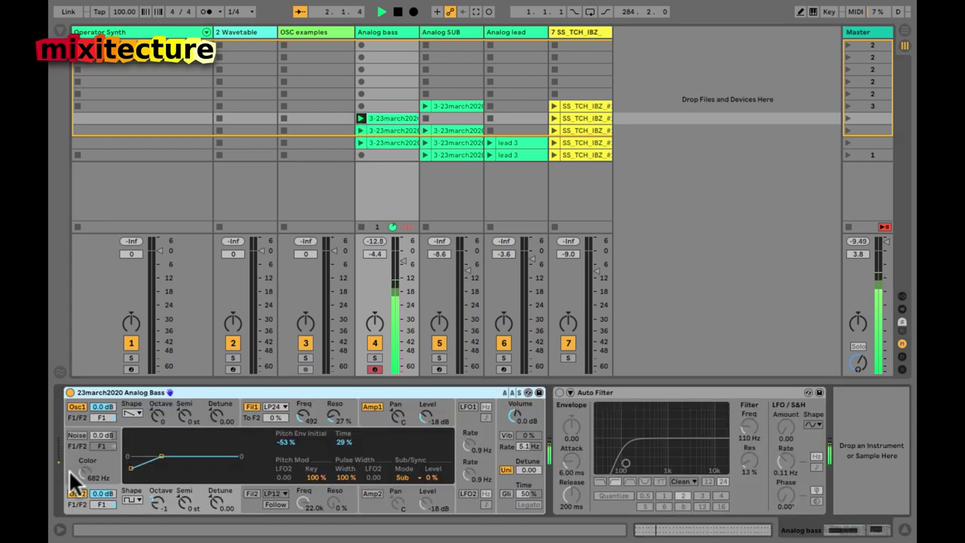
click(73, 416)
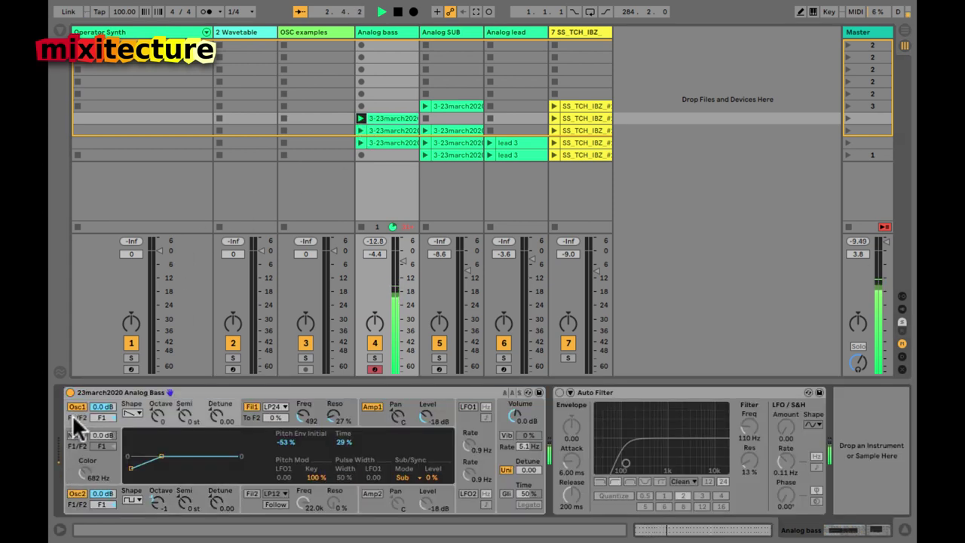
click(73, 503)
key(space)
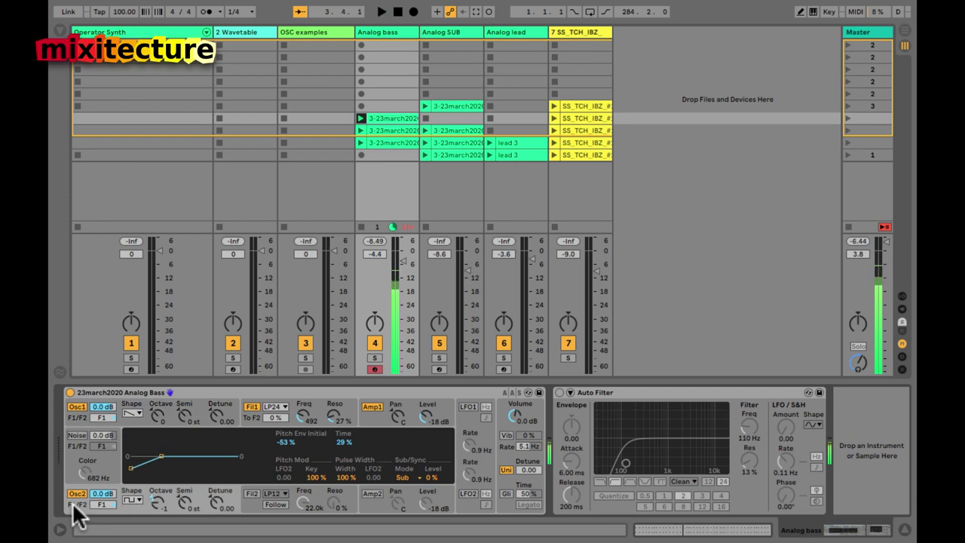
click(78, 415)
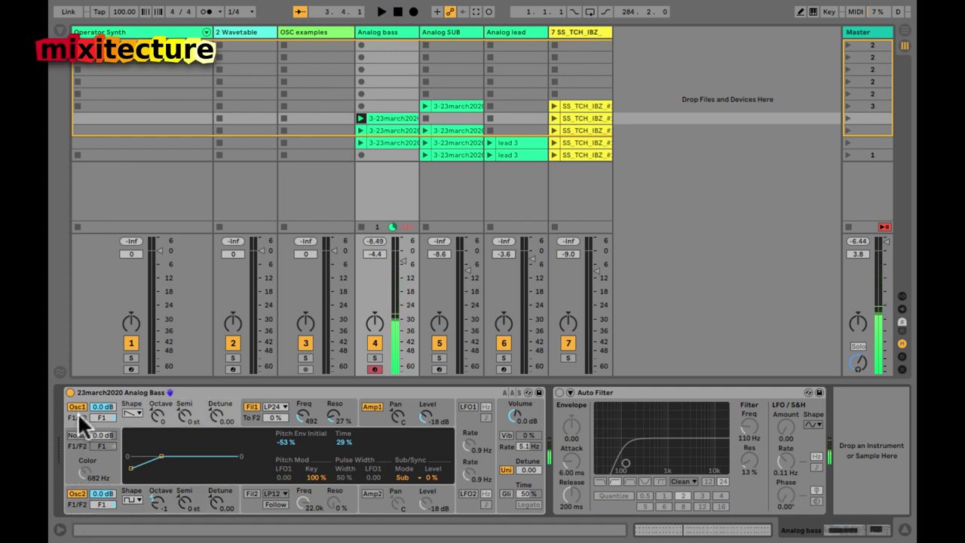
click(75, 503)
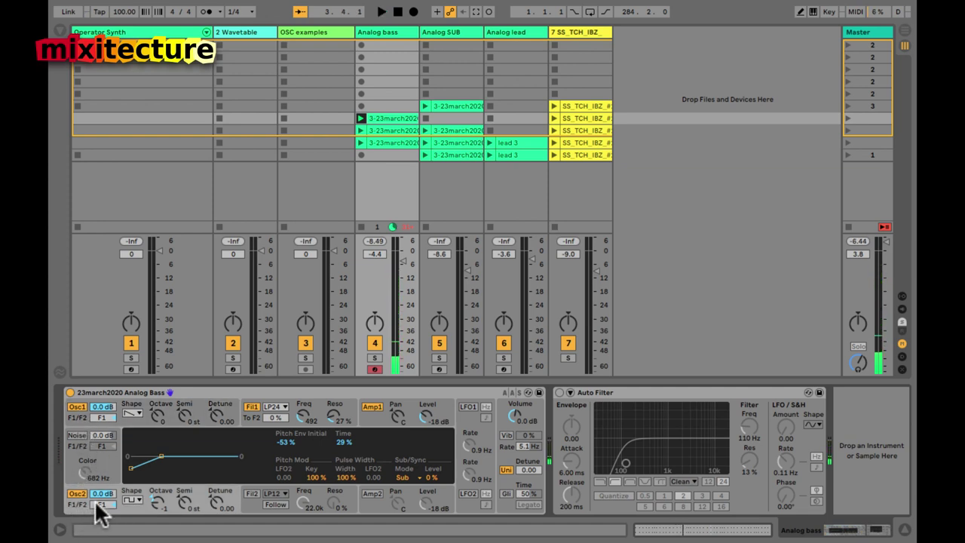
Step: Examine the waveform options of both oscillators, keeping the rectangle shape for Osc2 and the sawtooth for Osc1
click(129, 503)
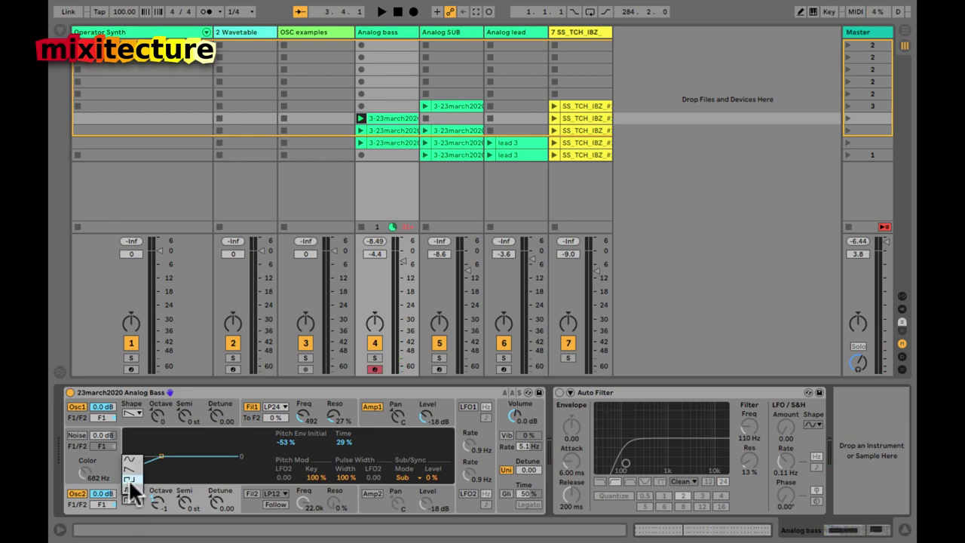
click(128, 479)
click(135, 413)
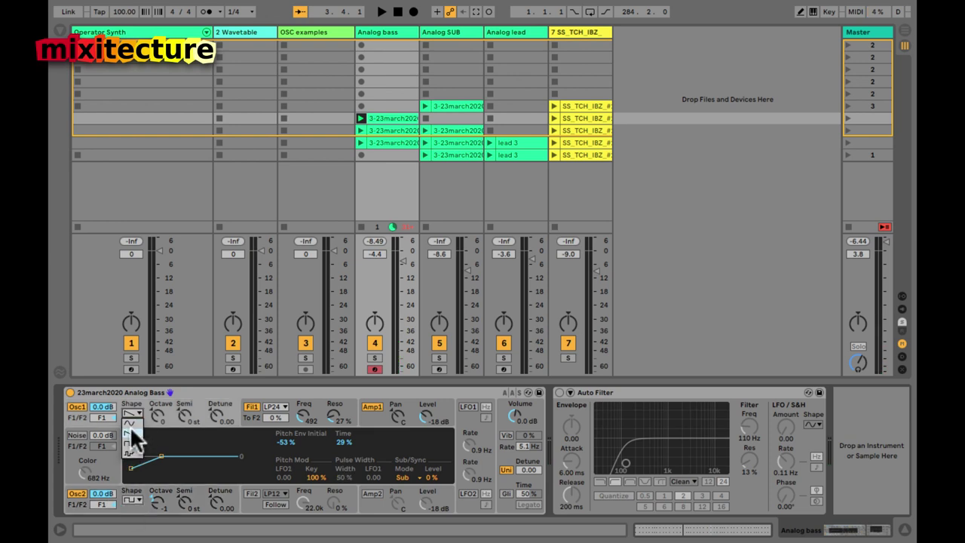
click(130, 431)
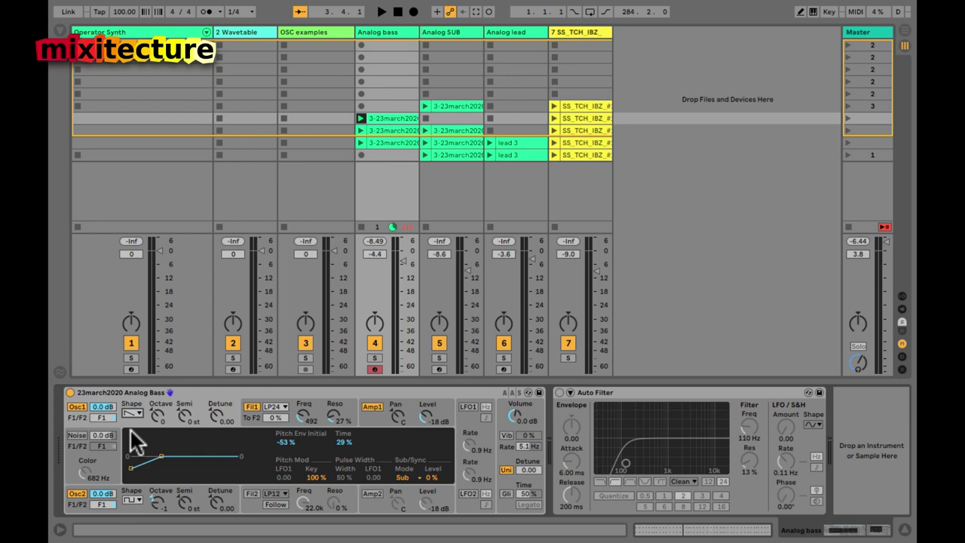
Step: Start playback and raise the Analog bass track volume to 4.0 dB
key(space)
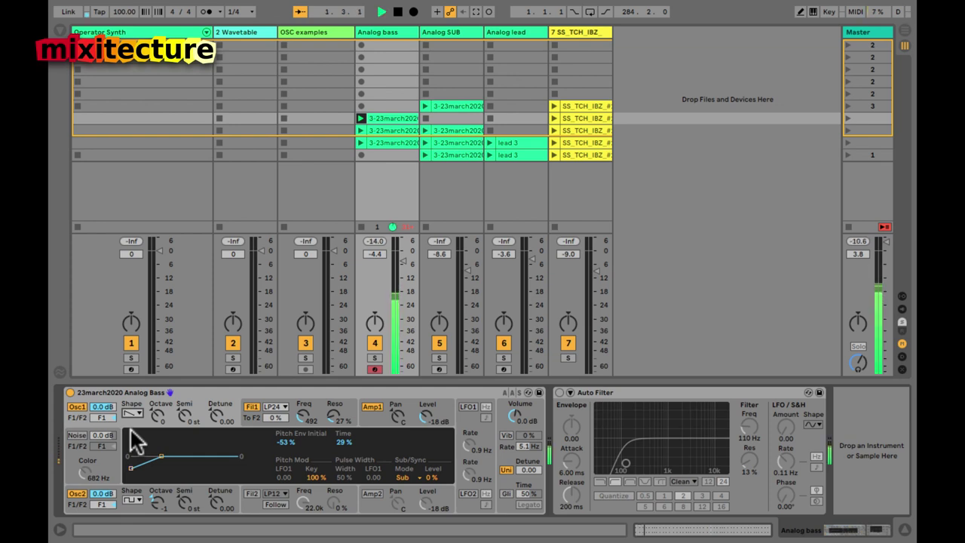
drag(399, 254, 399, 249)
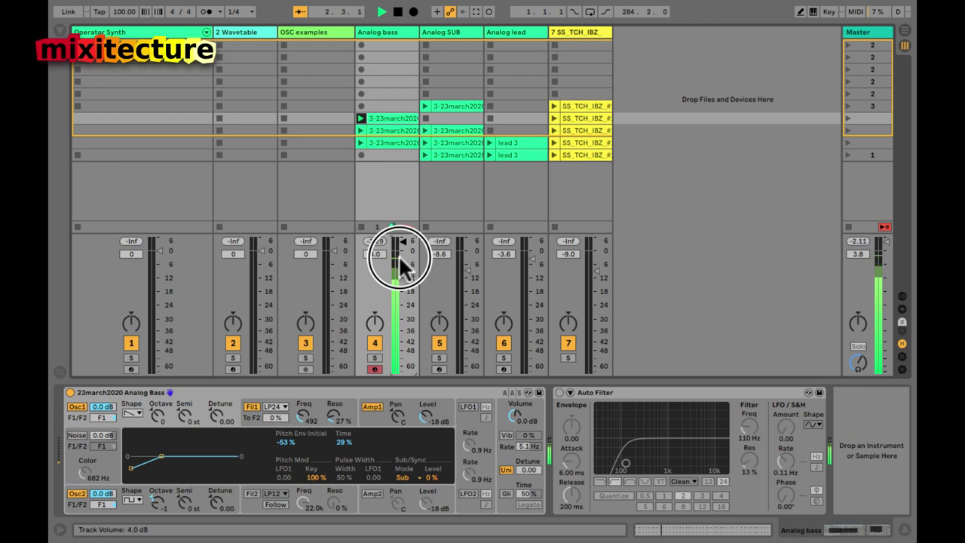
Step: Audition Osc1 and Osc2 of the Analog bass separately, switch both back on and stop playback
click(77, 494)
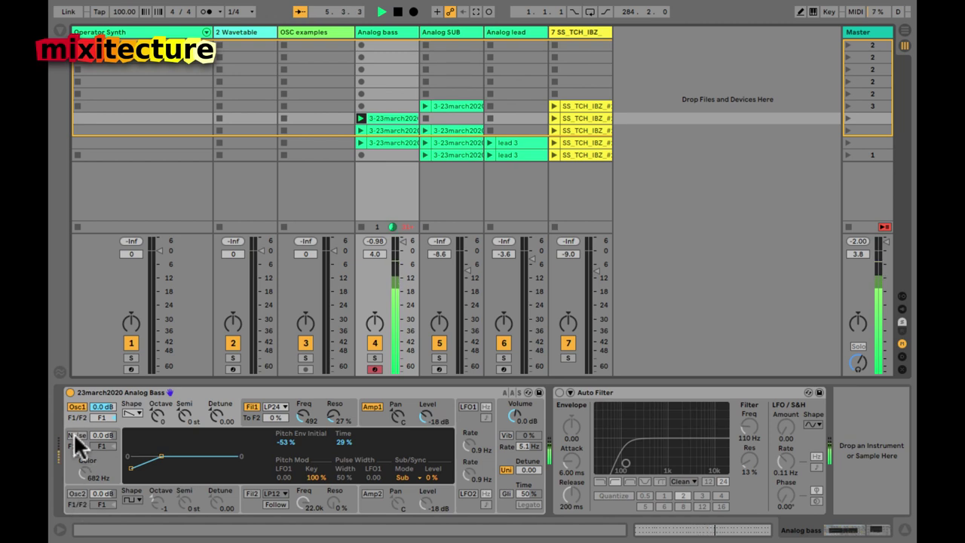
click(76, 495)
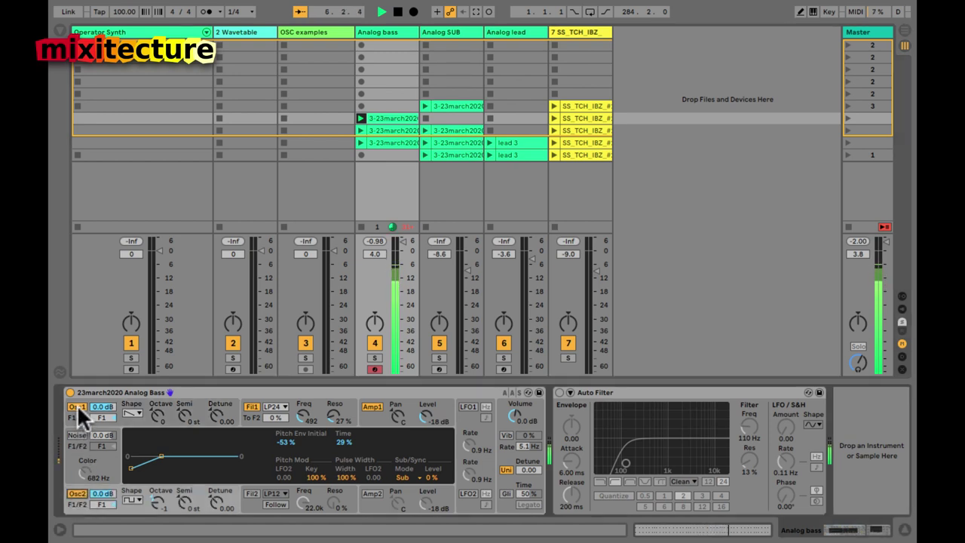
click(77, 405)
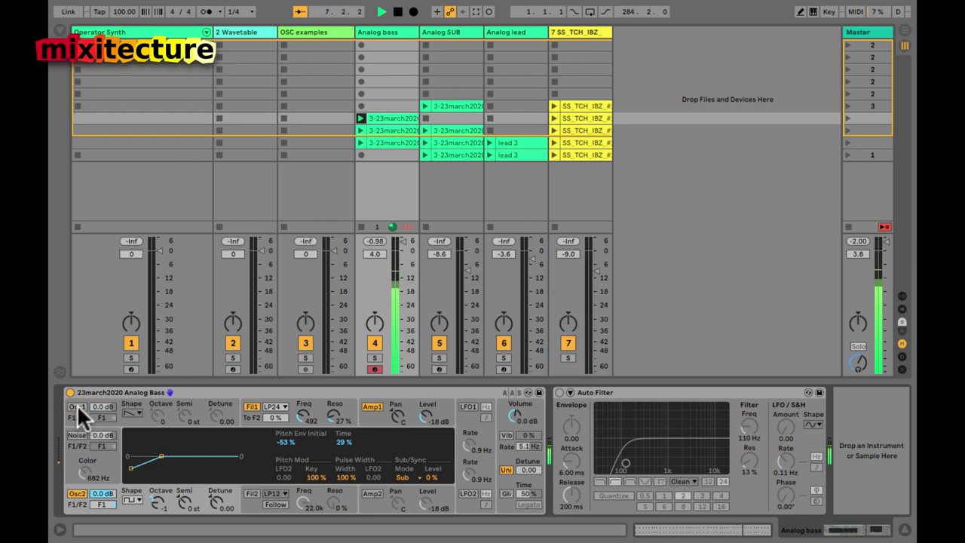
click(156, 501)
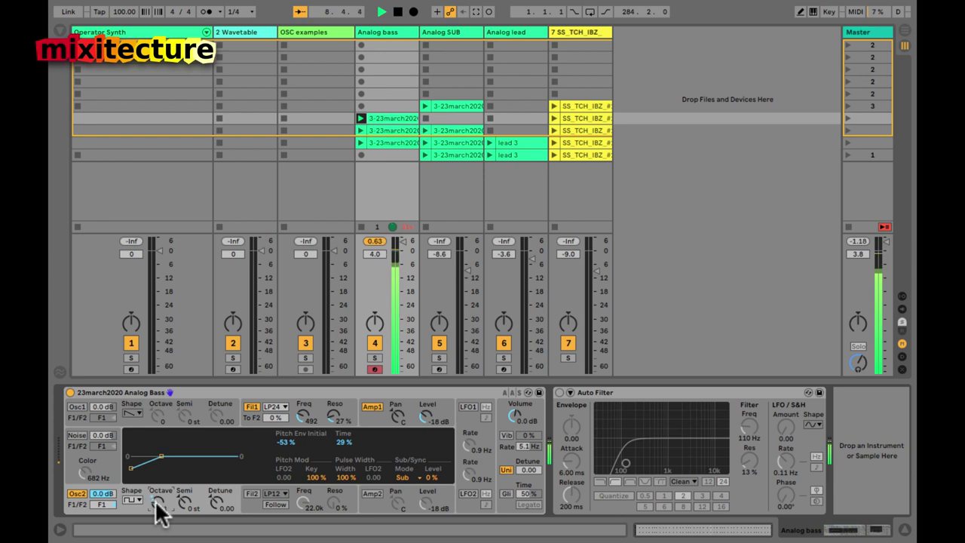
click(75, 407)
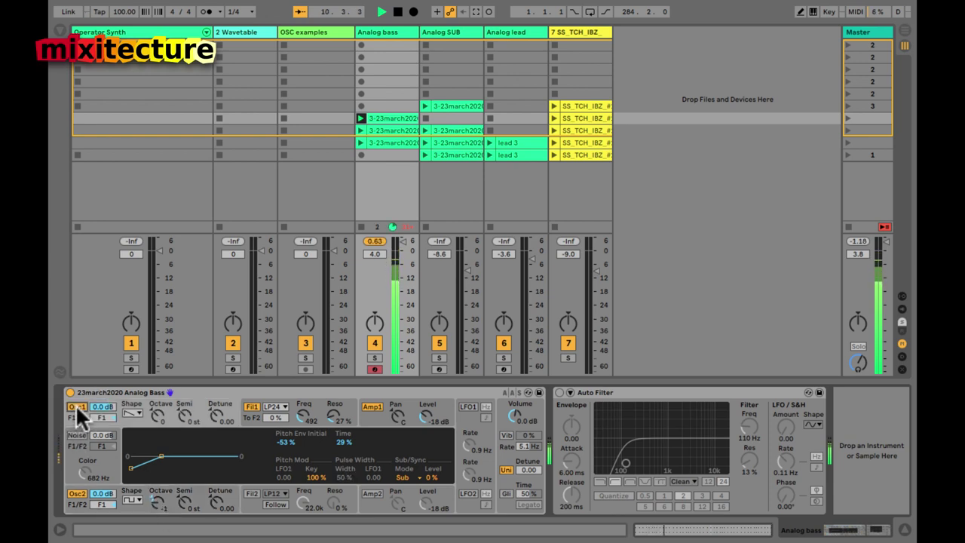
key(space)
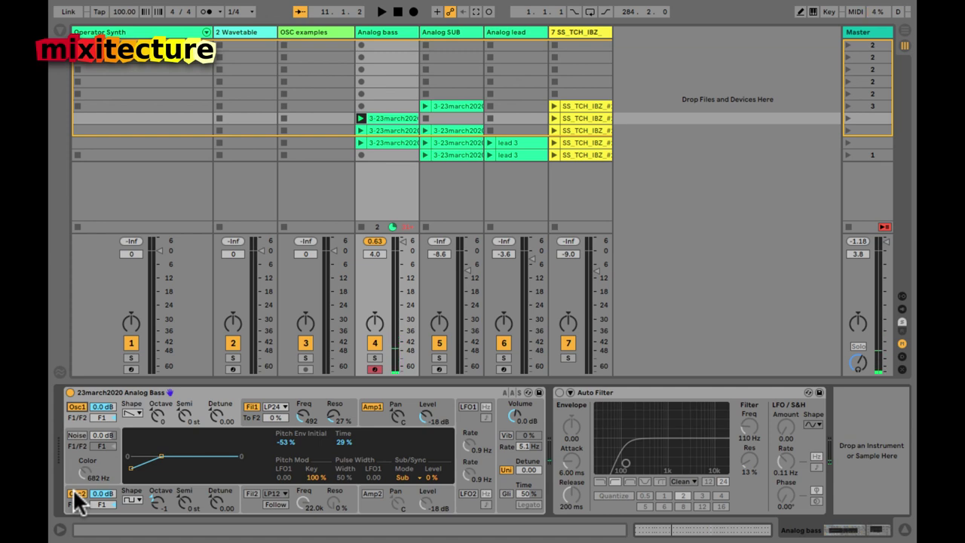
Step: Lower the Analog bass Fil1 frequency to 319 and set its resonance to 38 % during playback
key(space)
drag(296, 412, 301, 425)
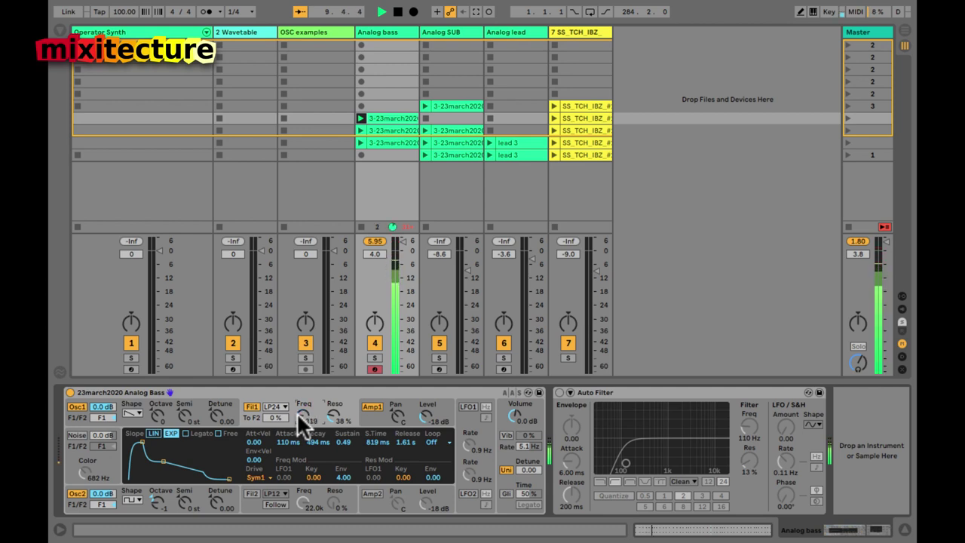
key(space)
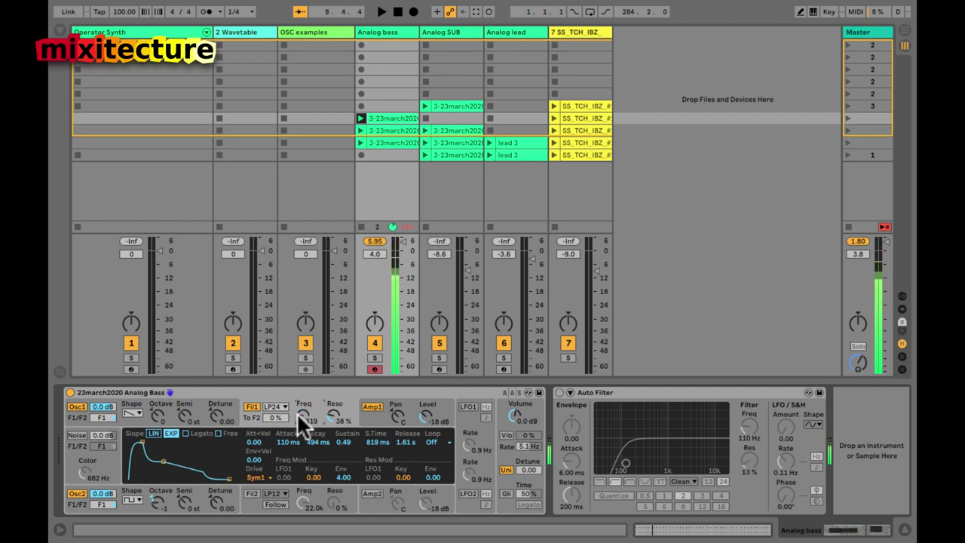
Step: Switch off Osc2 and reset Osc1's Pitch Env Initial to 0 %, listening to the change during playback
click(79, 494)
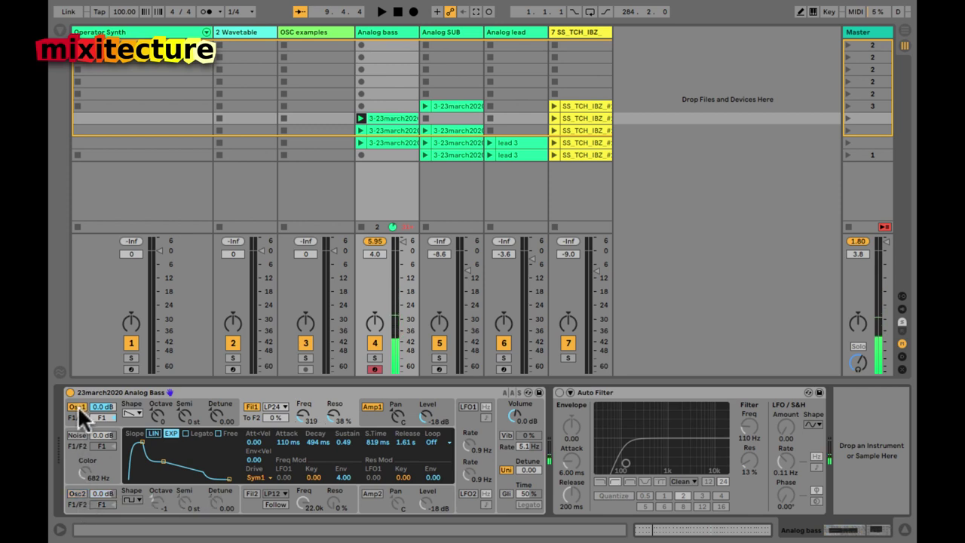
click(78, 412)
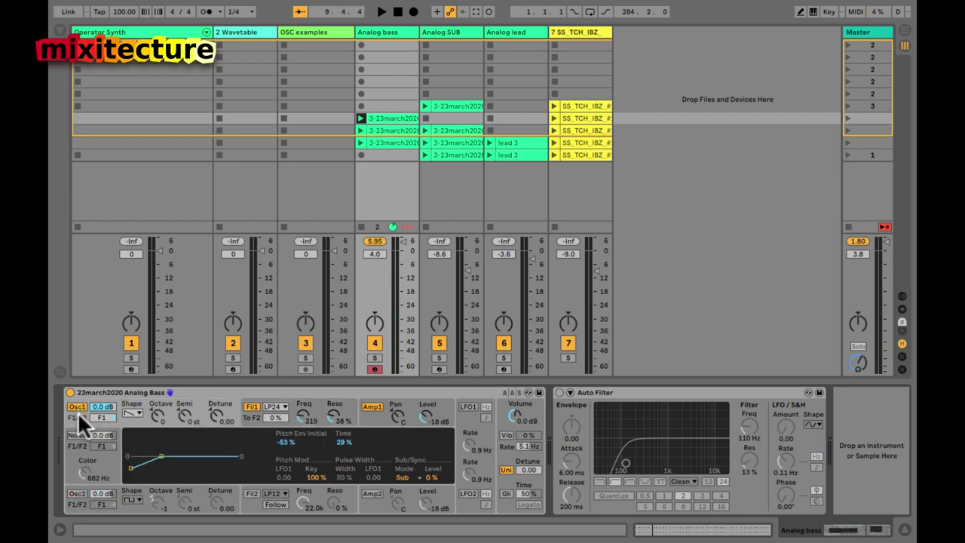
key(space)
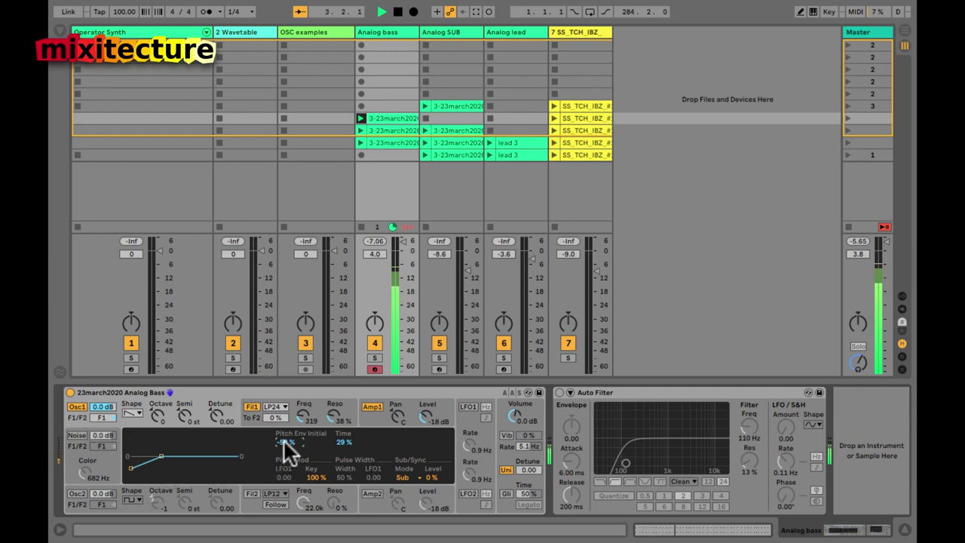
key(Delete)
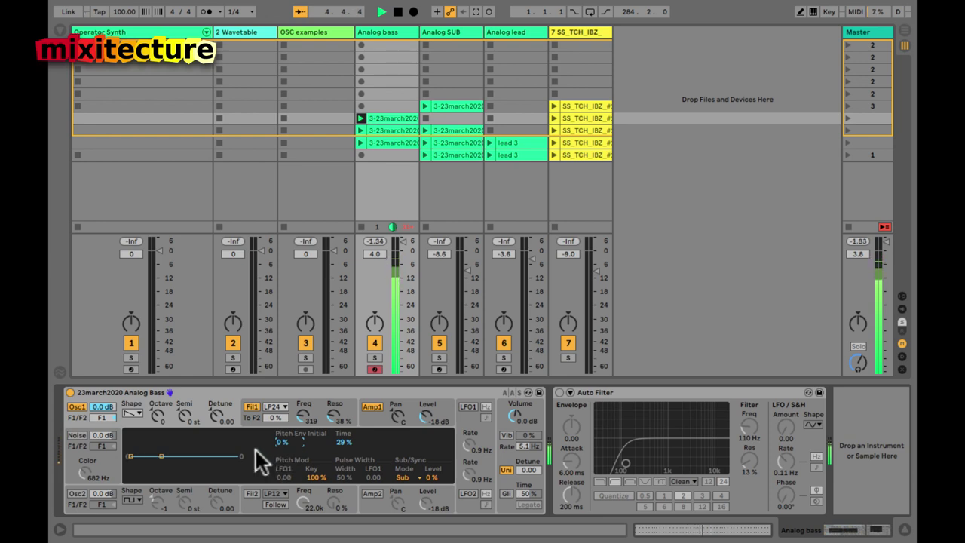
key(space)
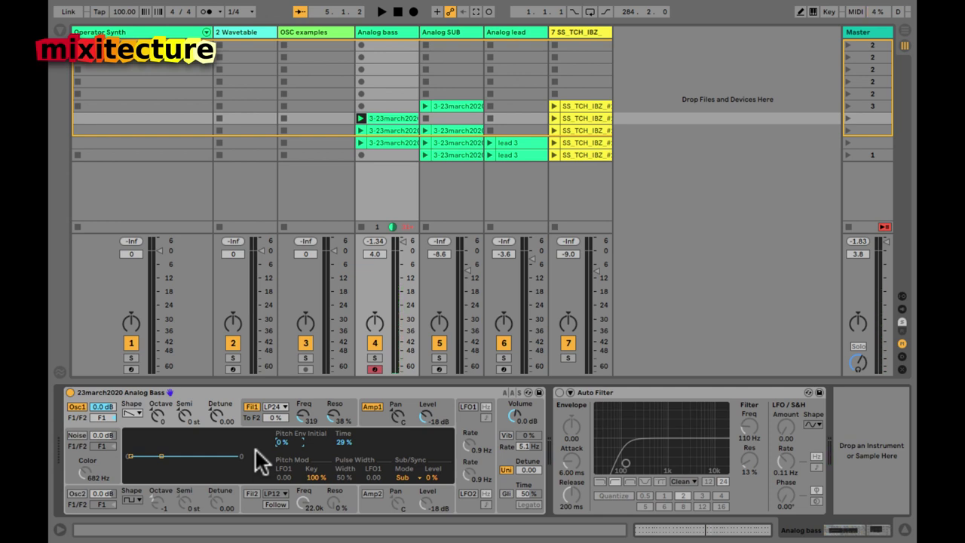
Step: Try a different Osc1 Pitch Env Initial during playback and reset it to 0 %
key(space)
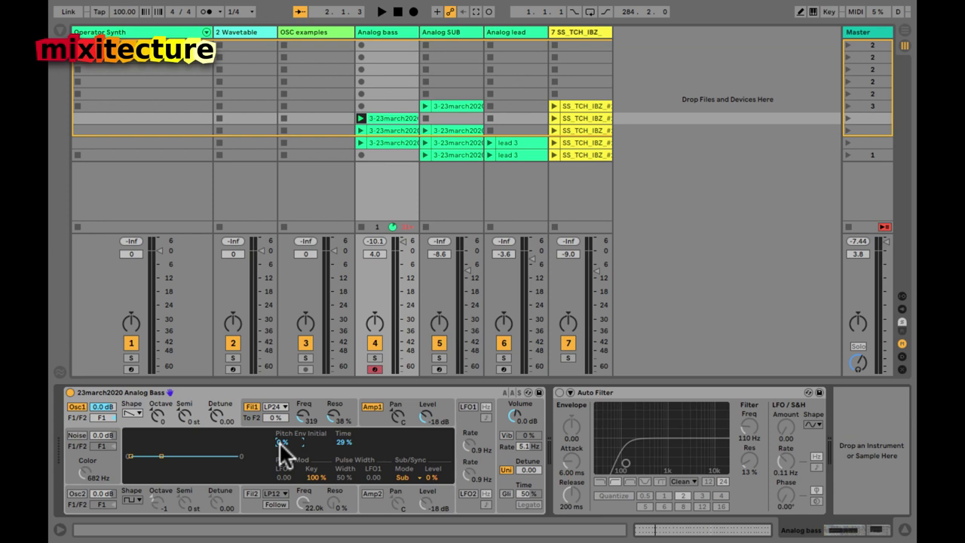
key(space)
drag(279, 441, 280, 447)
key(Delete)
key(space)
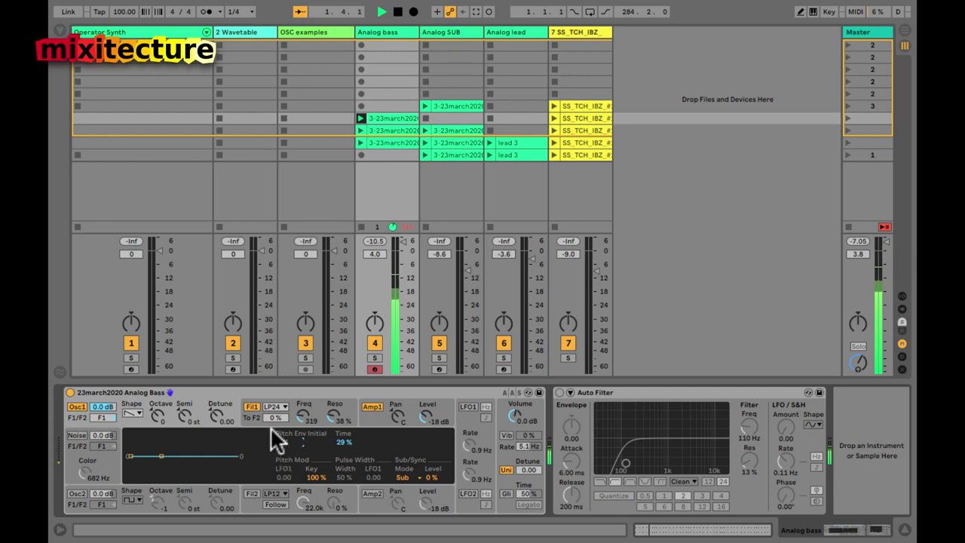
Step: Listen to the Analog bass with Fil1 switched off, stop playback and switch Fil1 back on
click(250, 405)
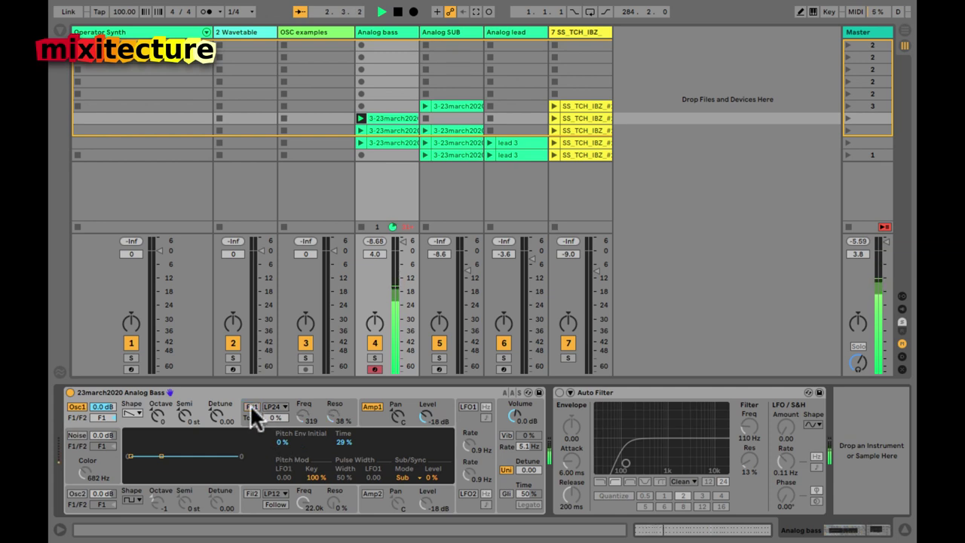
key(space)
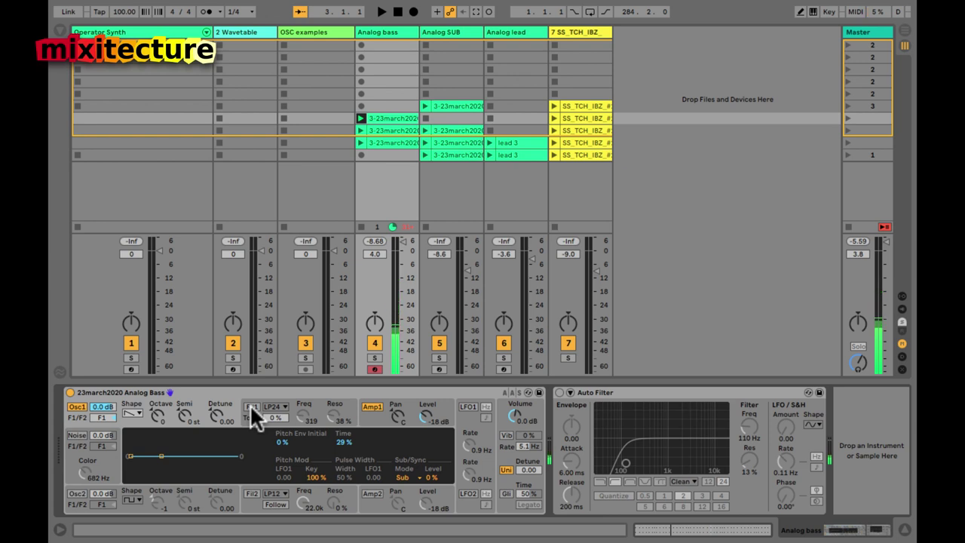
click(250, 404)
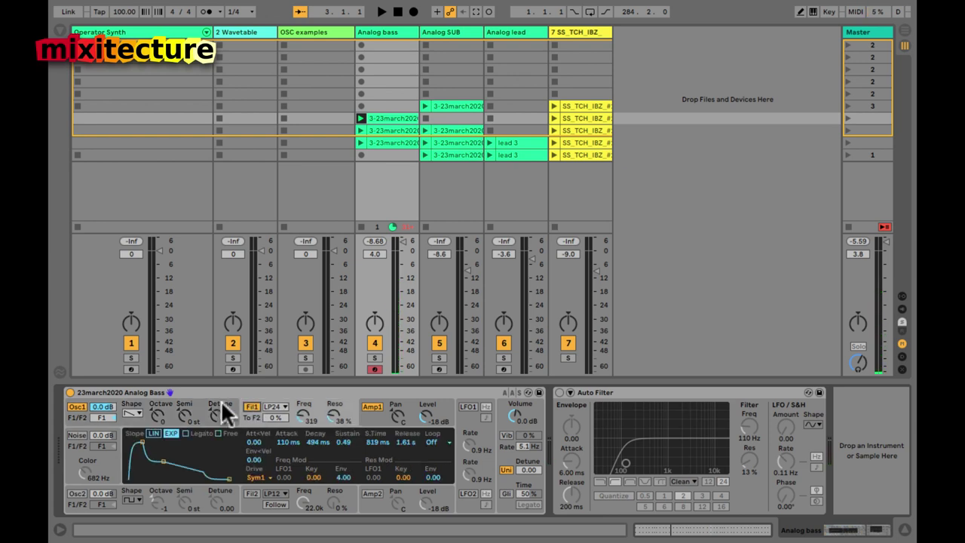
Step: Set Osc1's Pitch Env Initial to -55 % during playback and switch the sound over from Osc1 to Osc2 alone
click(140, 419)
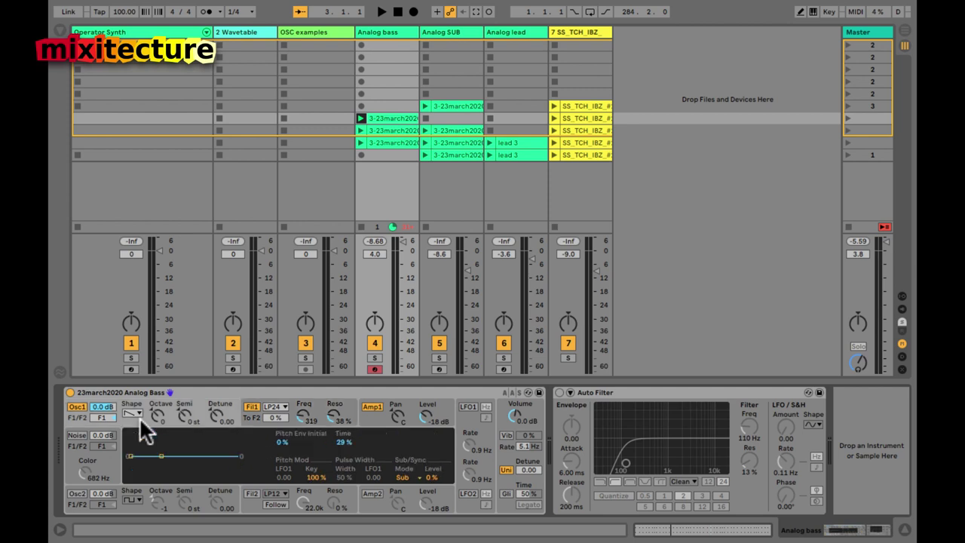
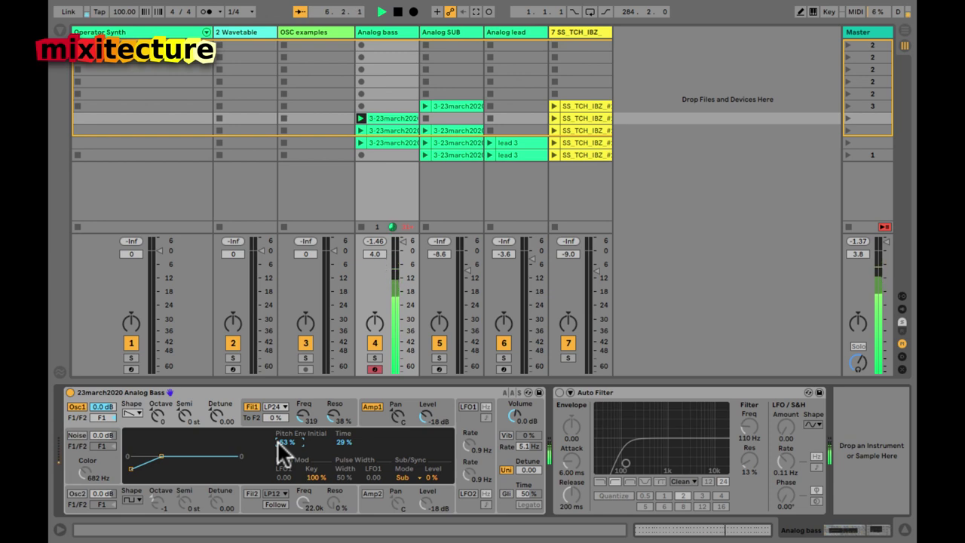
drag(280, 441, 285, 444)
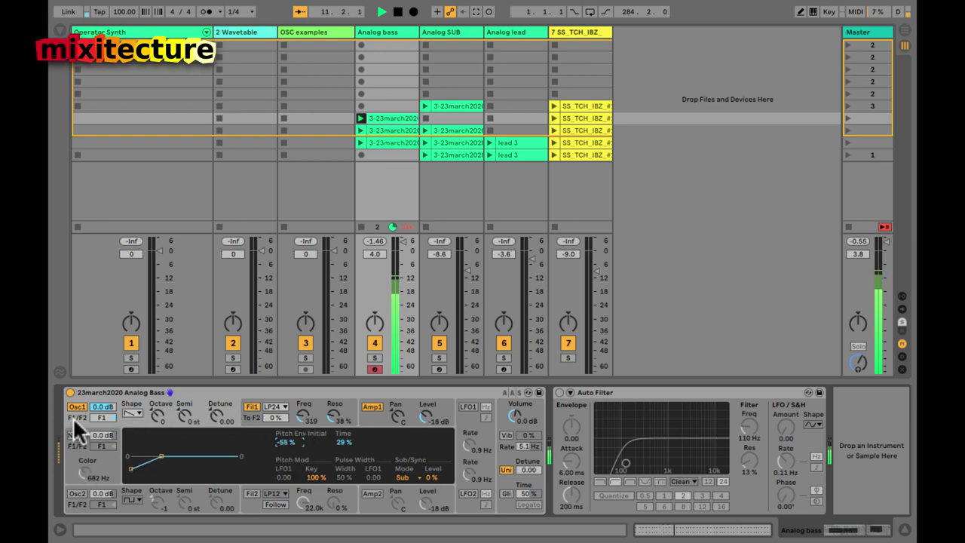
click(76, 493)
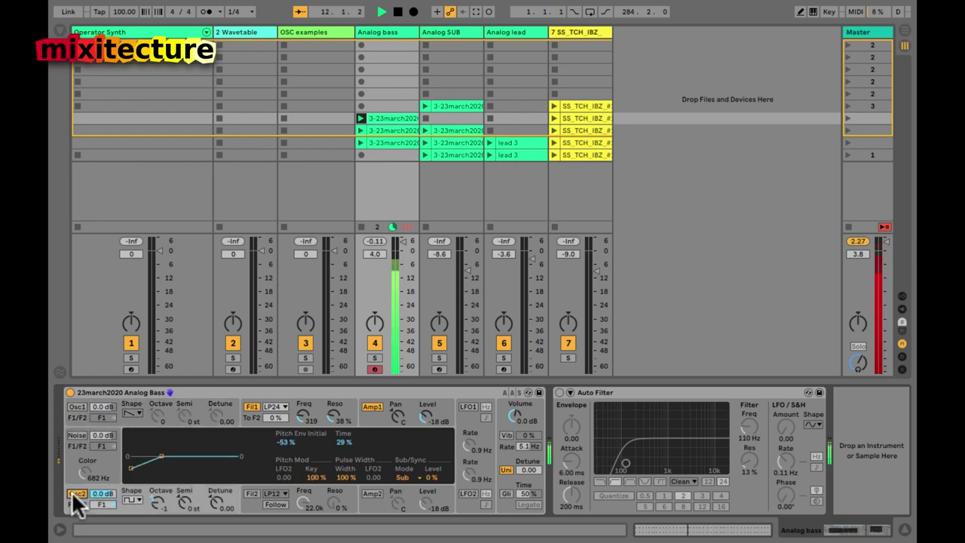
Step: Listen to Osc2 with Pitch Env Initial at 0 %, and set it to -64 %
click(279, 441)
key(Delete)
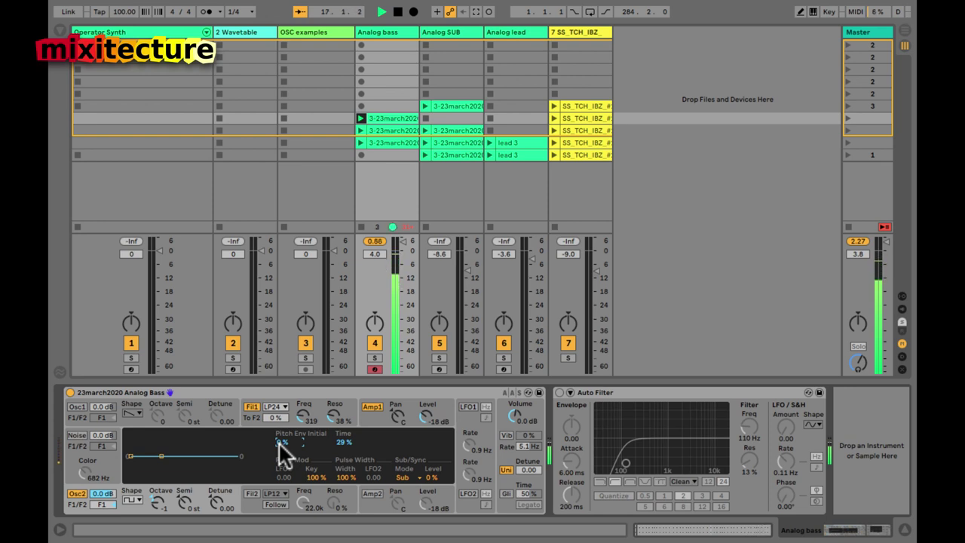
mouse_move(279, 441)
mouse_down()
mouse_move(279, 451)
mouse_move(279, 441)
mouse_up()
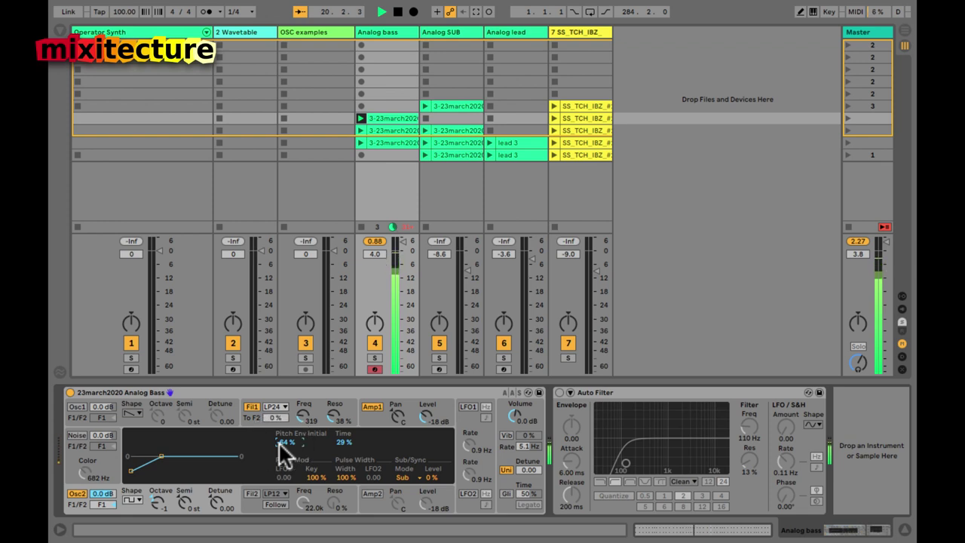
Step: Try a longer Osc2 pitch envelope Time of 75 %, stop playback and return the Time to 29 %
click(342, 442)
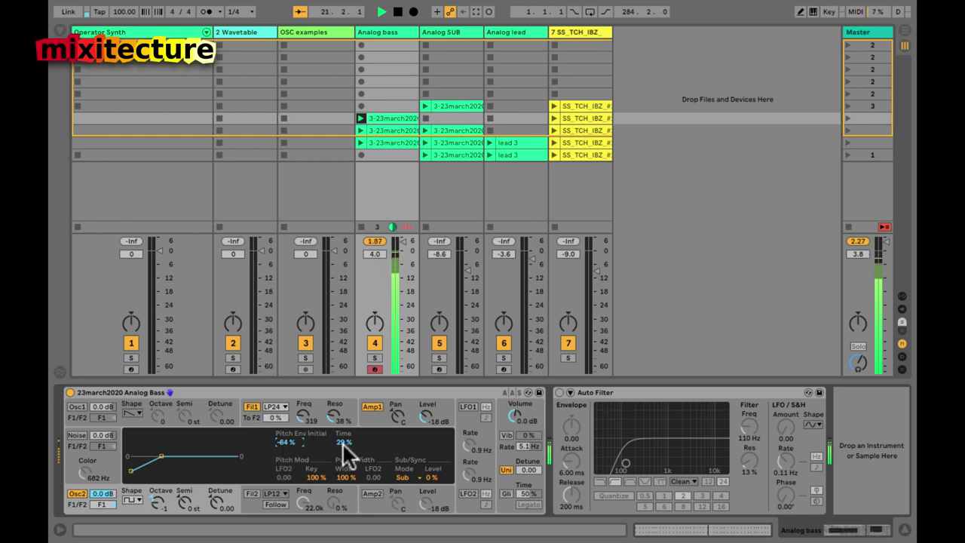
drag(343, 443, 342, 443)
key(space)
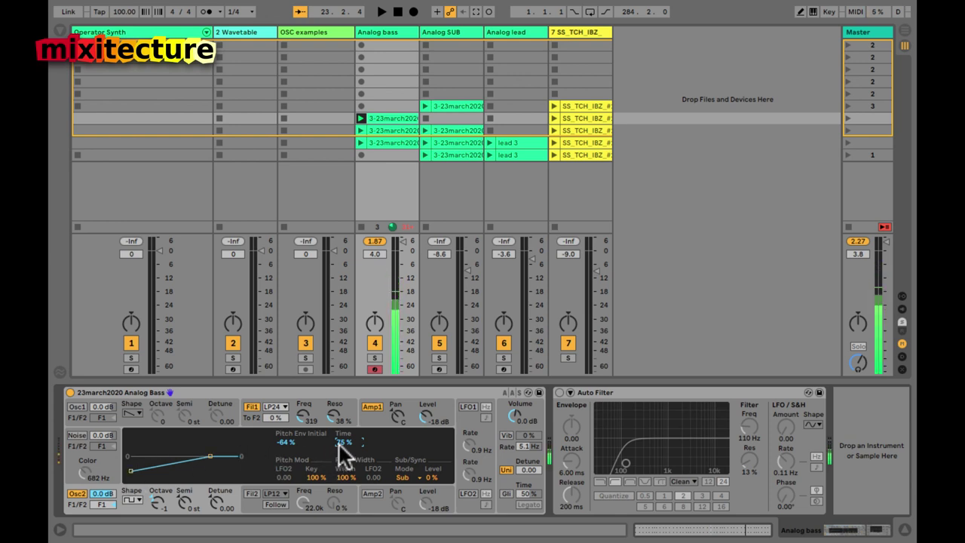
drag(338, 442, 339, 442)
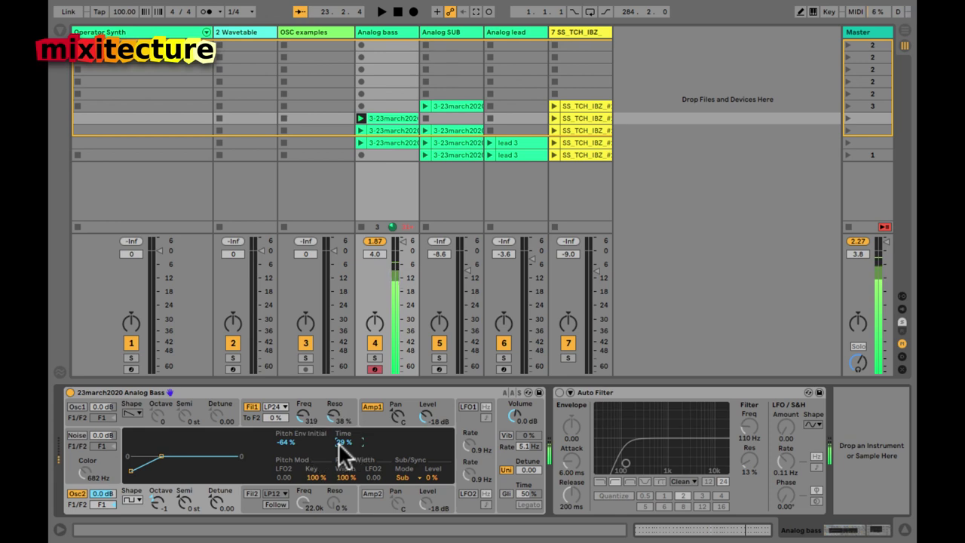
Step: Restart playback, switch Osc1 back on alongside Osc2 and compare the pitch envelope settings of both oscillators
key(space)
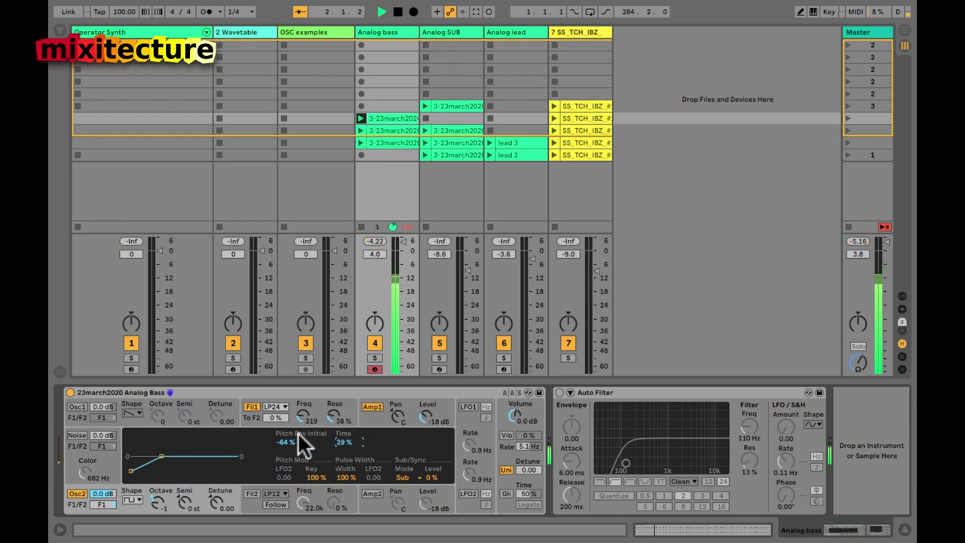
click(135, 418)
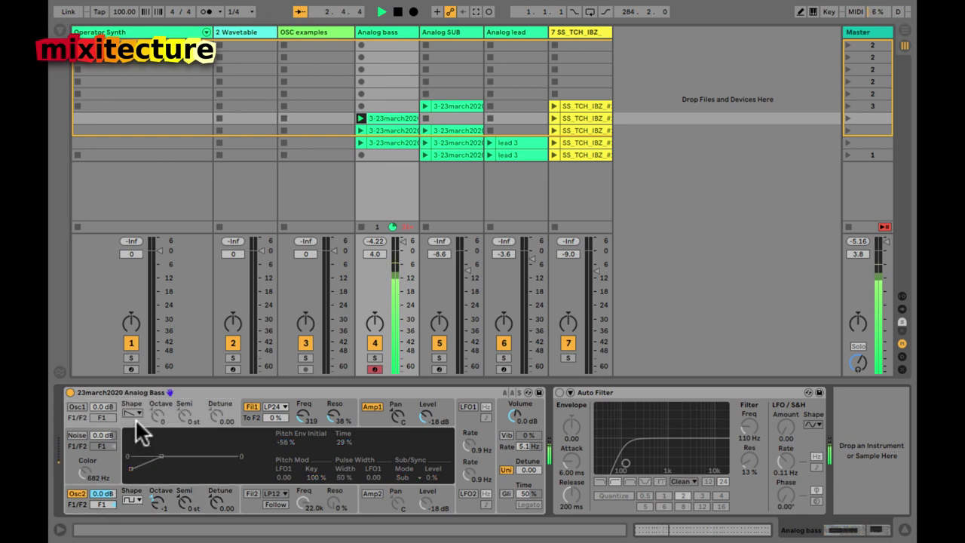
click(79, 405)
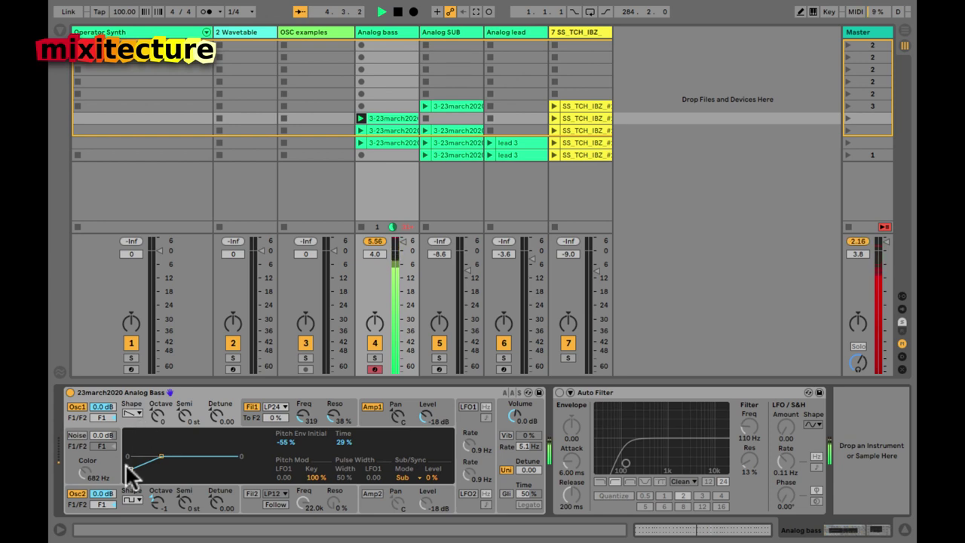
click(120, 512)
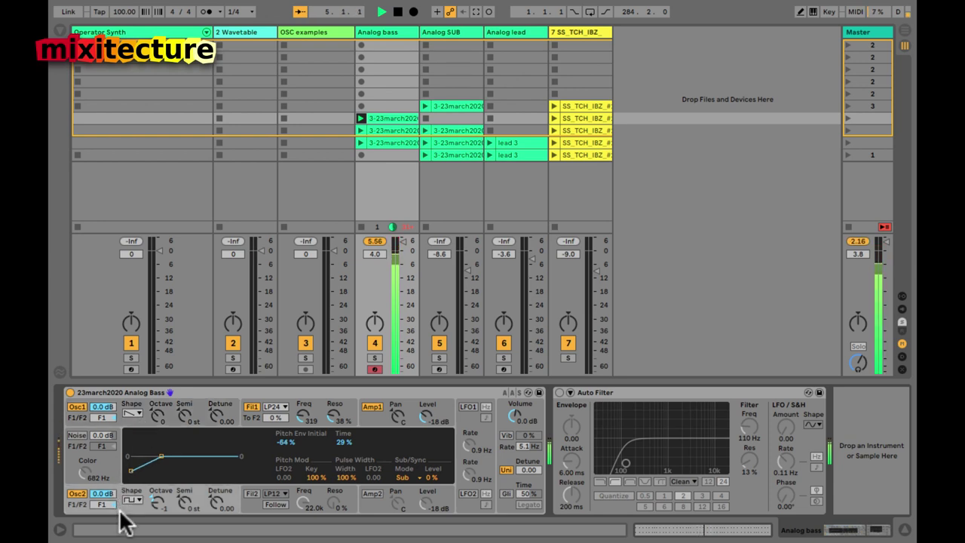
Step: Readjust Osc2's Pitch Env Initial while both oscillators play, and stop playback
click(282, 444)
drag(282, 444, 279, 445)
key(space)
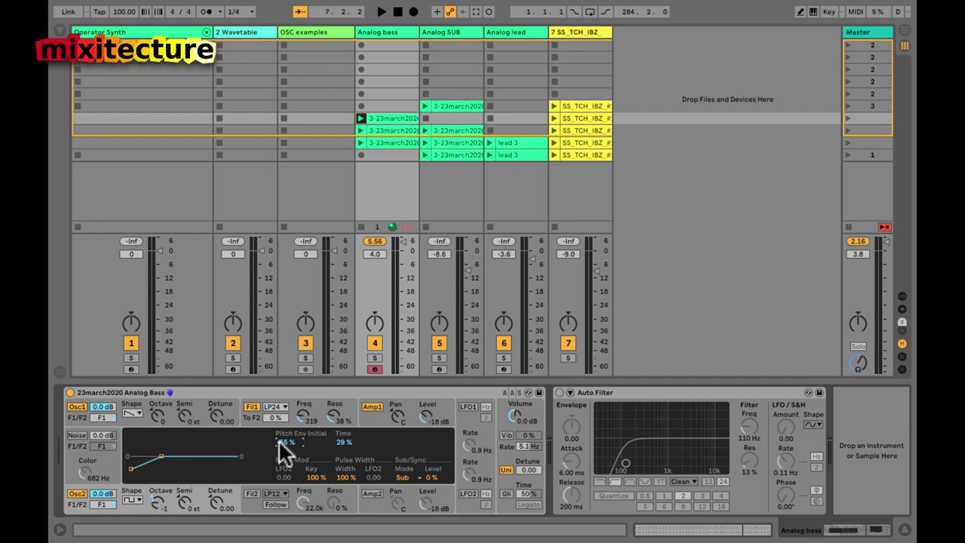
Step: Compare the playing bass with Fil1 off and on, and lower the Fil1 frequency to 238
key(space)
click(246, 419)
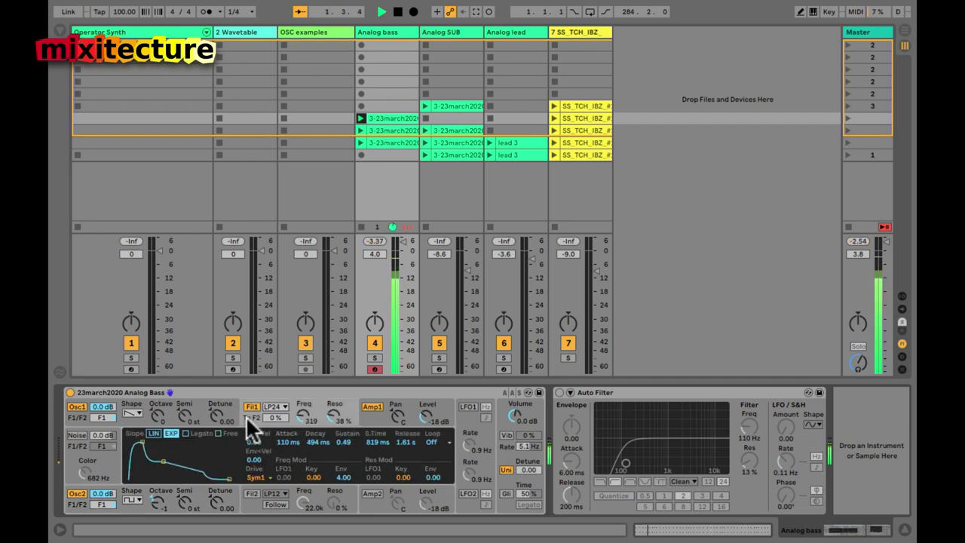
click(247, 405)
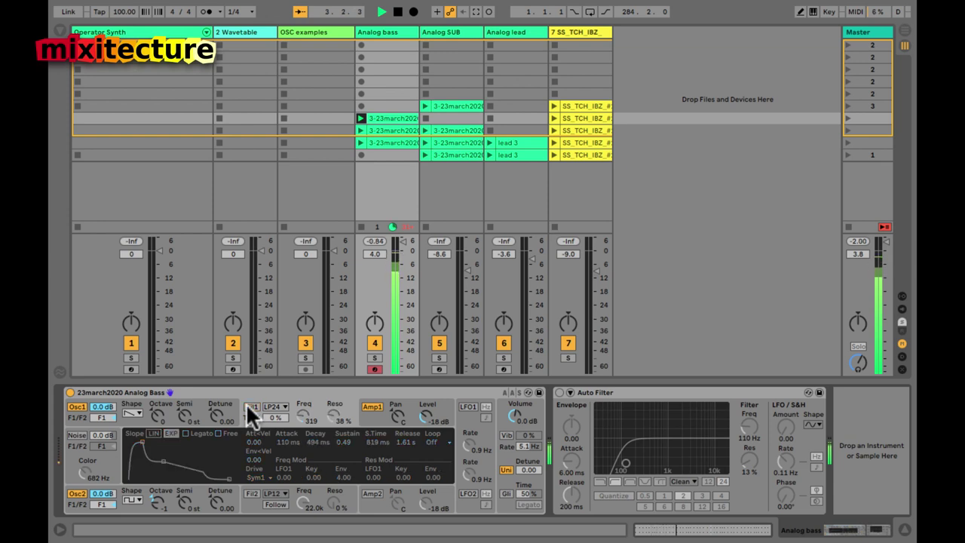
click(247, 406)
drag(303, 409, 303, 418)
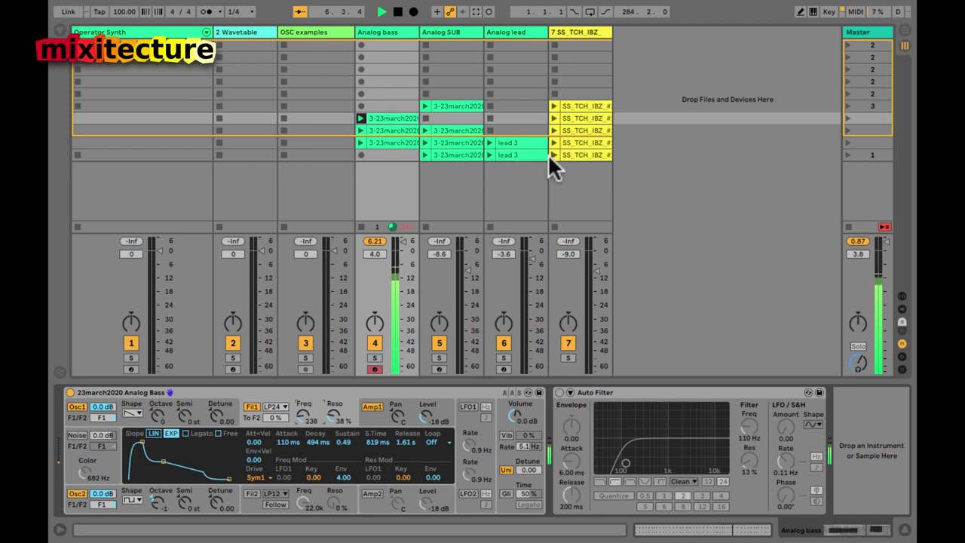
Step: Launch the drum loop clip on track 7 that sits in the same row as the playing Analog bass clip
click(569, 118)
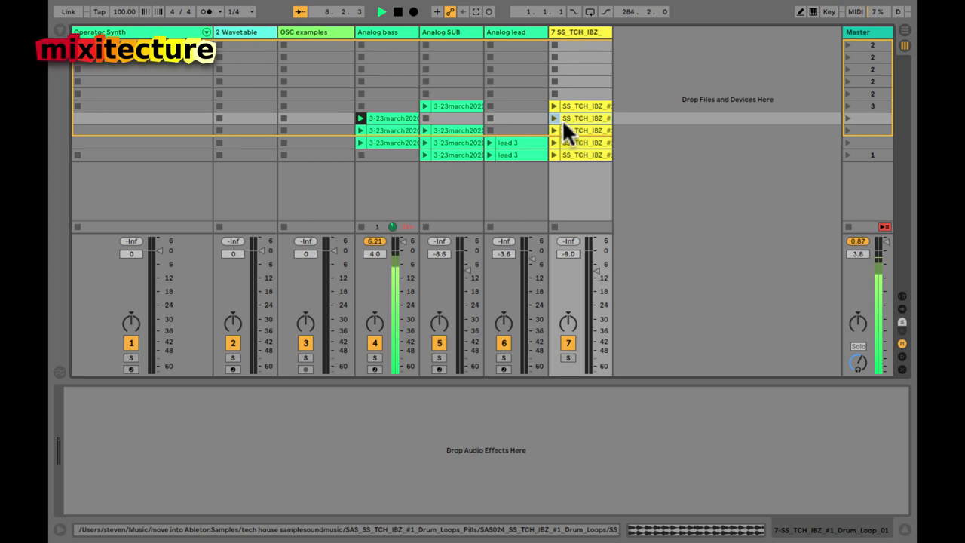
click(391, 117)
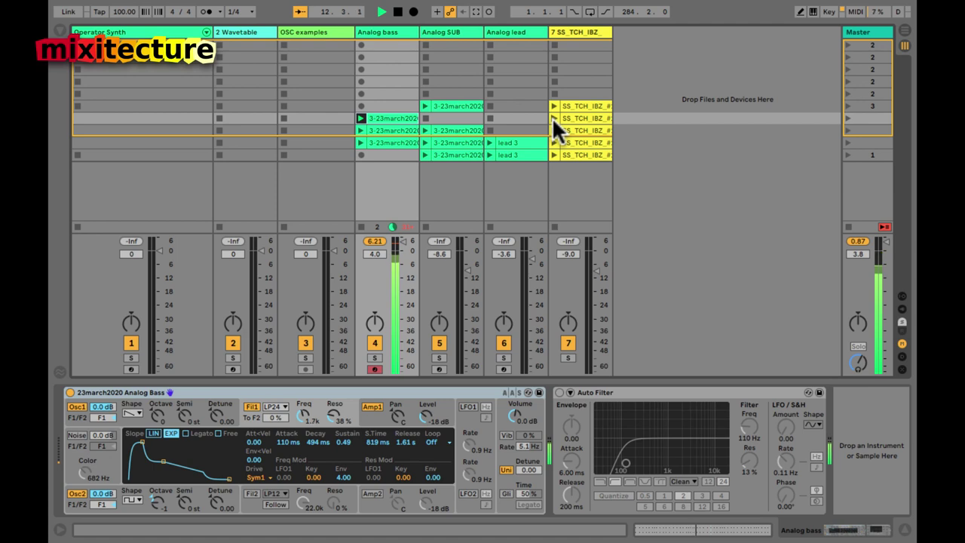
click(554, 117)
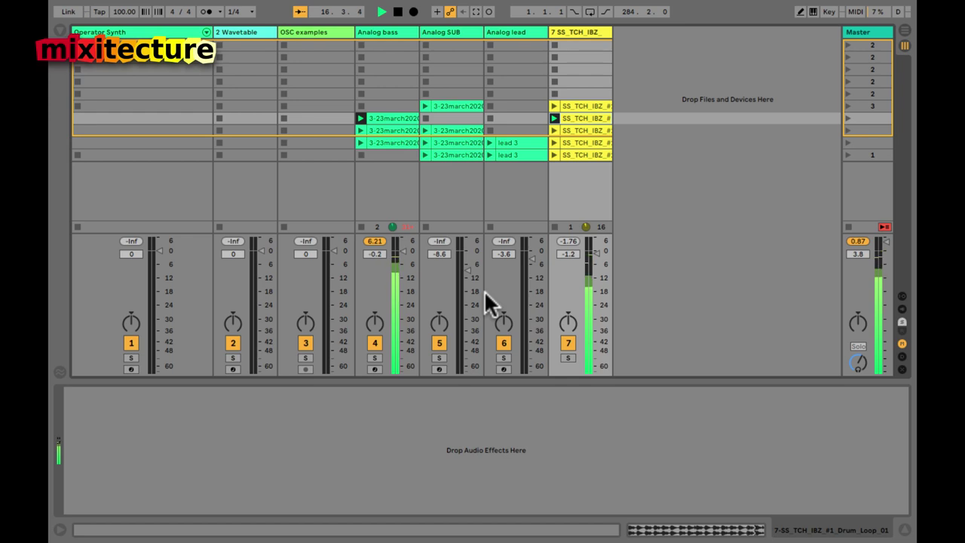
Step: Select the Analog bass track, restart playback and launch the scene one row down with the bass, sub and drum clips
click(368, 32)
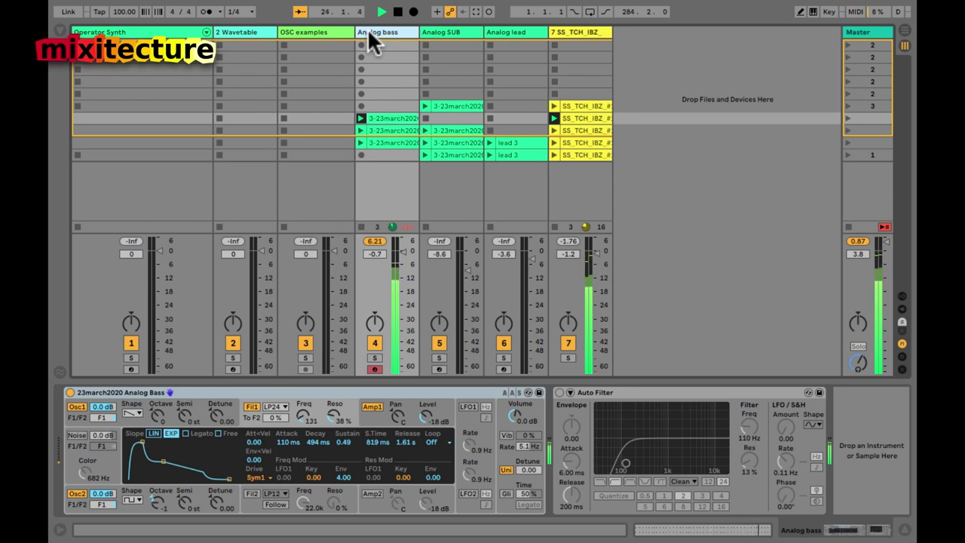
key(space)
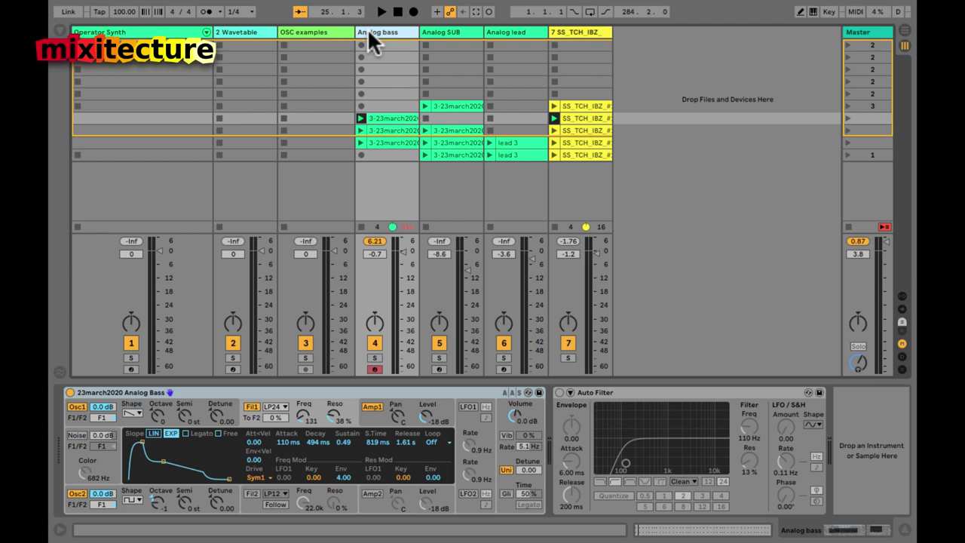
key(space)
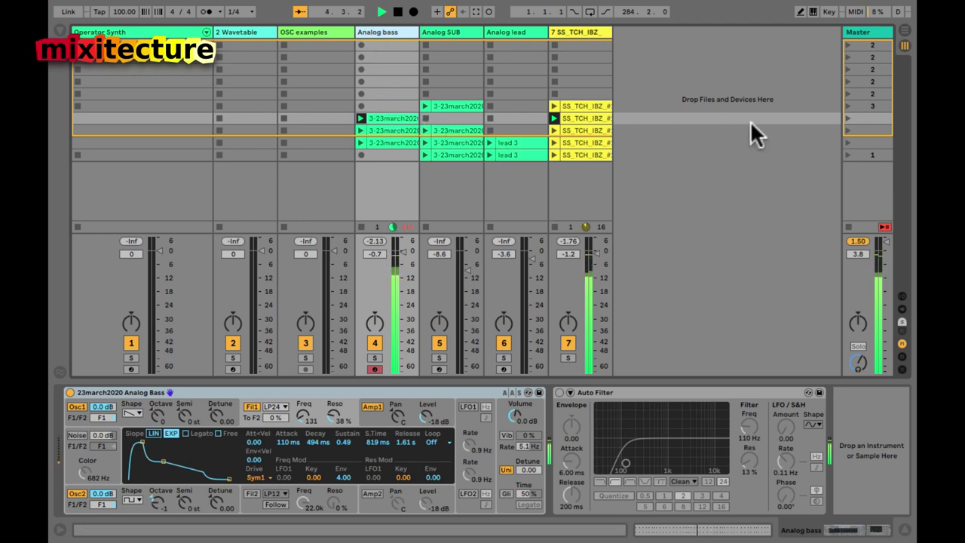
click(847, 131)
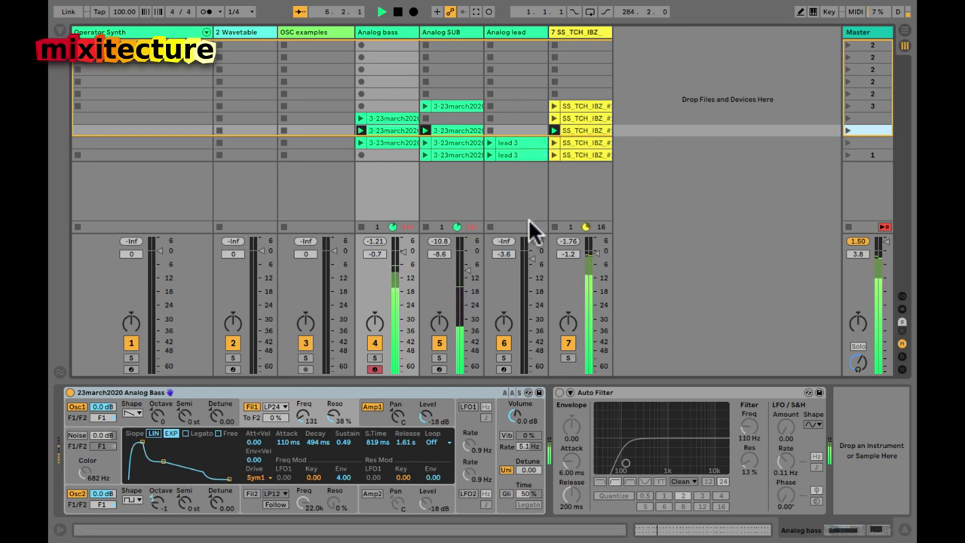
Step: Raise the Analog SUB track volume to -2.0 dB and lower the Analog bass track volume to -53.6 dB
drag(463, 276, 459, 270)
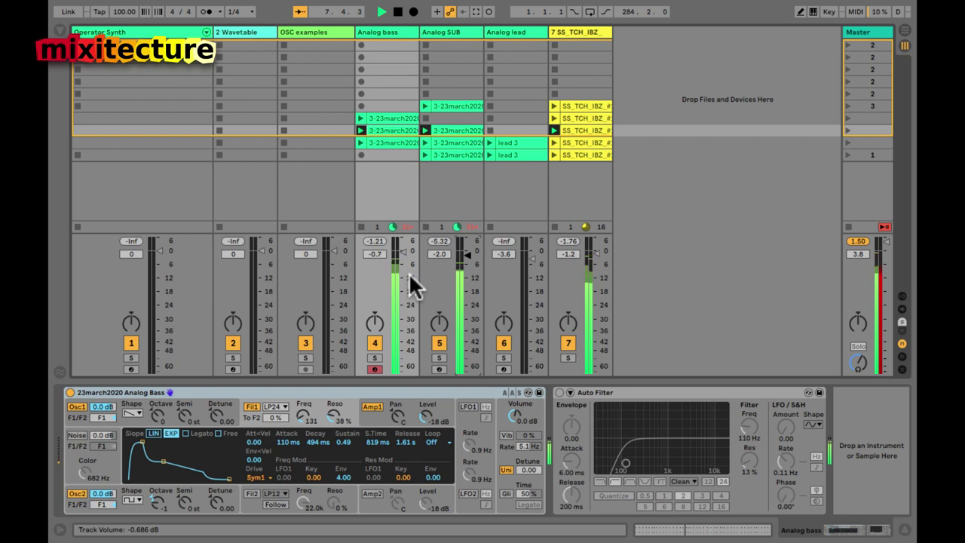
scroll(409, 277, down, 10)
scroll(410, 285, down, 10)
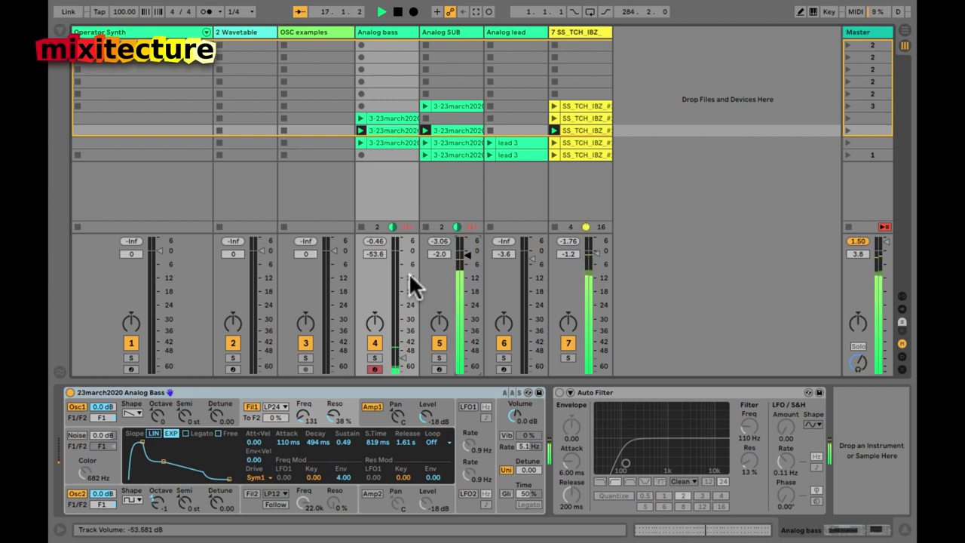
Step: Examine the low frequencies of the sub and drums in an enlarged Spectrum display on the Master track
double_click(437, 468)
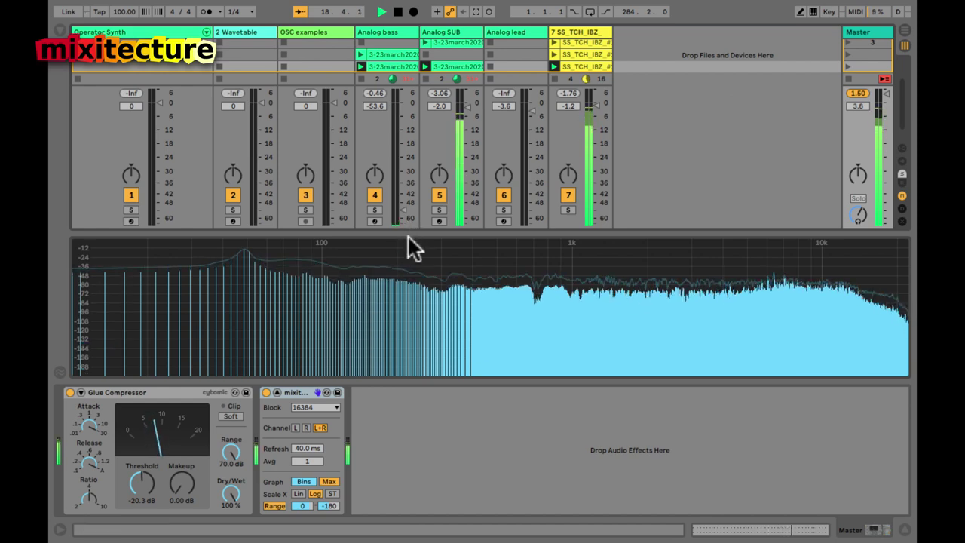
drag(409, 233, 410, 209)
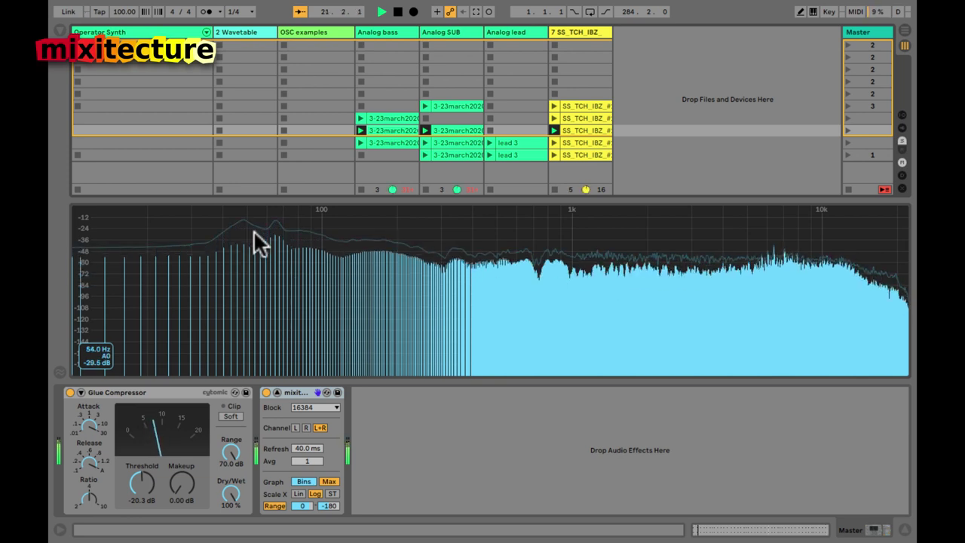
click(313, 289)
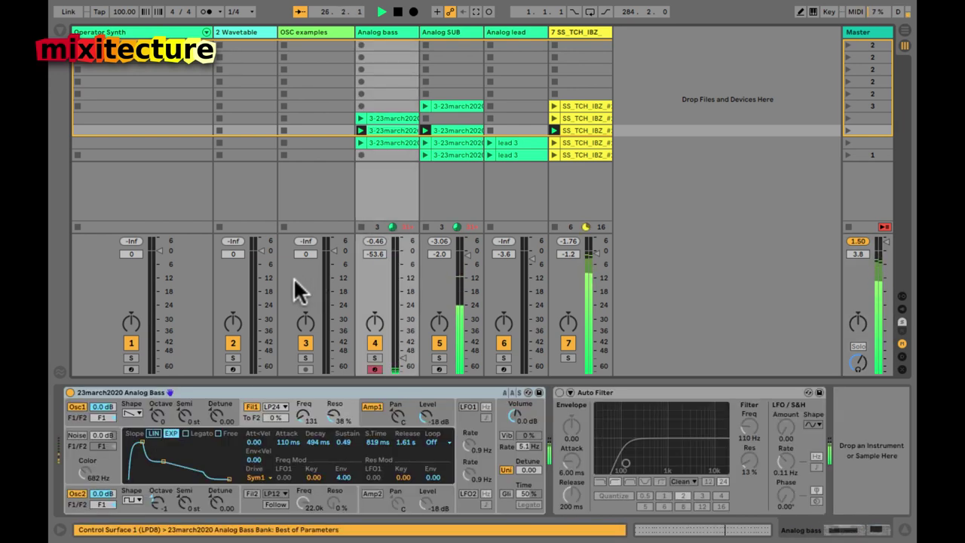
Step: Raise the Analog bass track volume gradually during playback and settle it at -2.7 dB
drag(398, 353, 401, 345)
scroll(400, 351, up, 10)
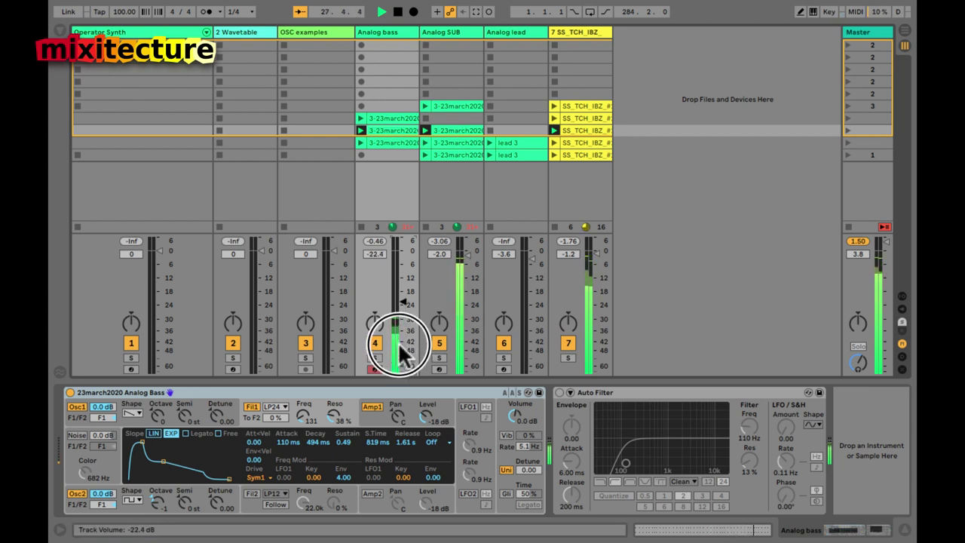
scroll(401, 351, up, 2)
scroll(400, 351, up, 7)
scroll(401, 351, up, 2)
click(400, 351)
scroll(400, 350, up, 10)
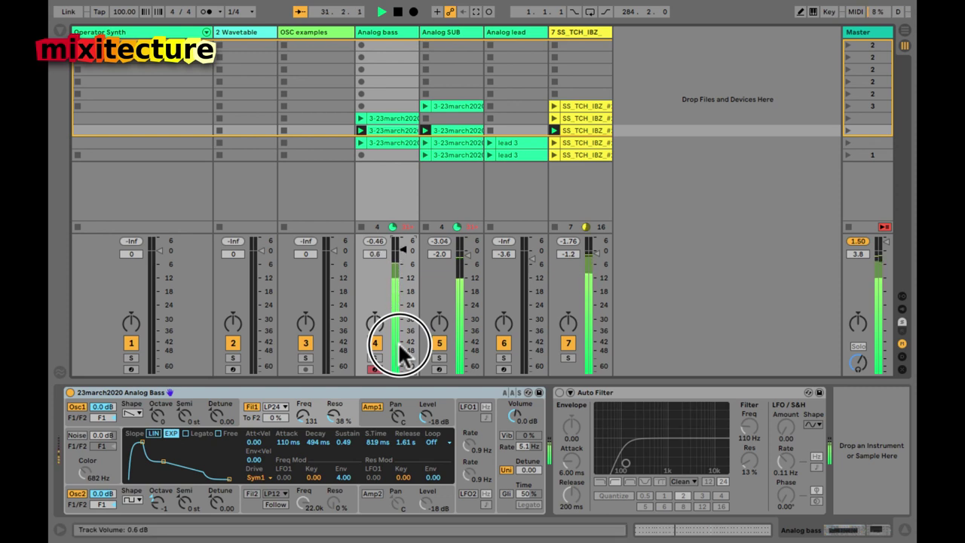
scroll(400, 351, down, 3)
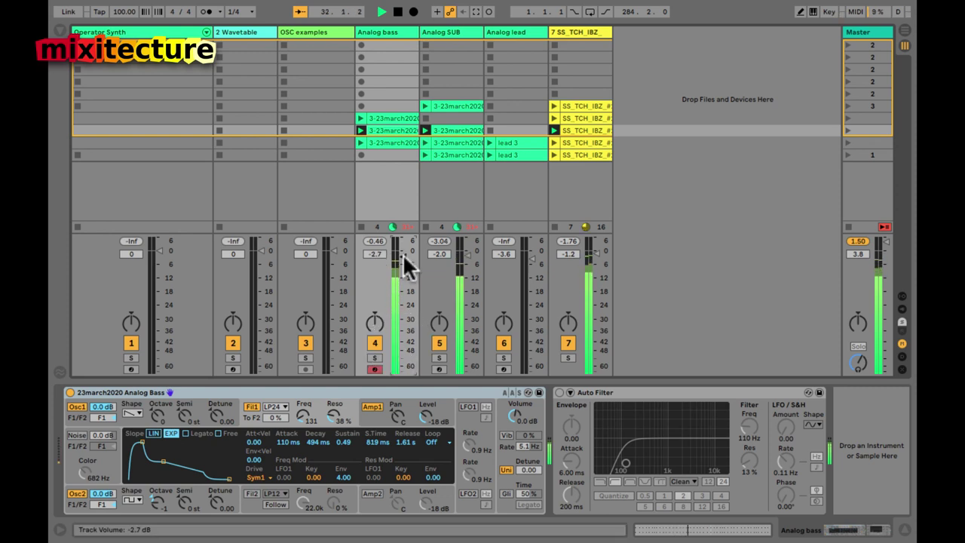
Step: Compare the enlarged Master spectrum with the Analog bass muted and unmuted, and set the Analog bass volume to 0 dB
double_click(451, 452)
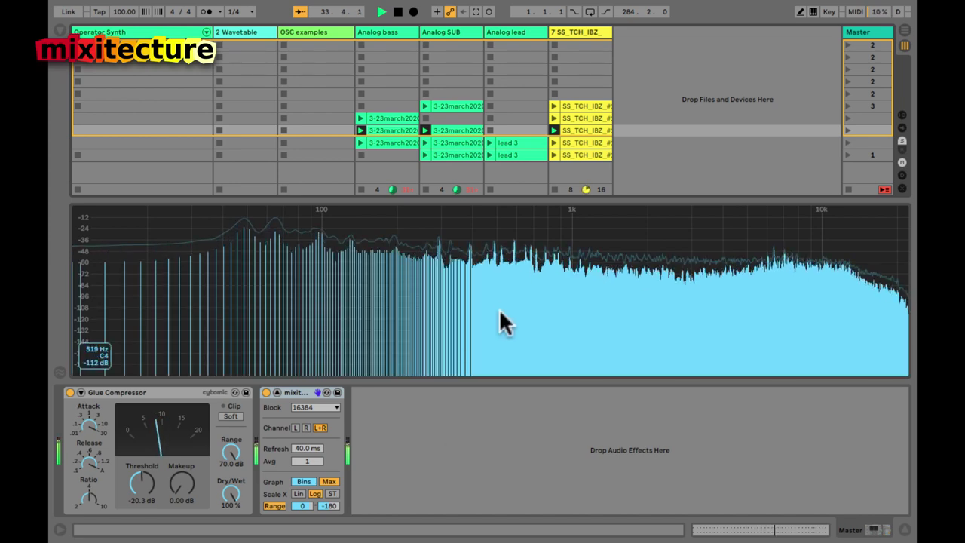
drag(397, 200, 390, 235)
click(374, 199)
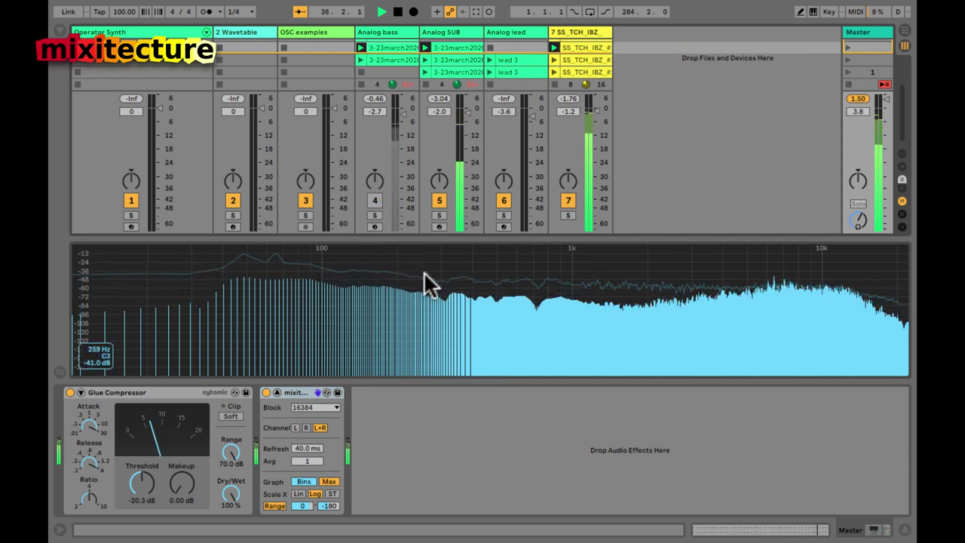
click(374, 202)
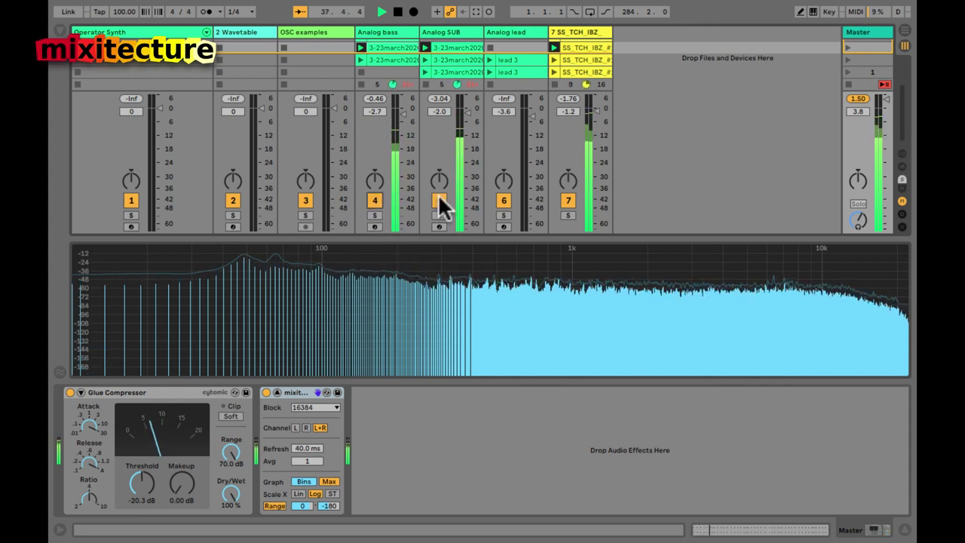
click(399, 113)
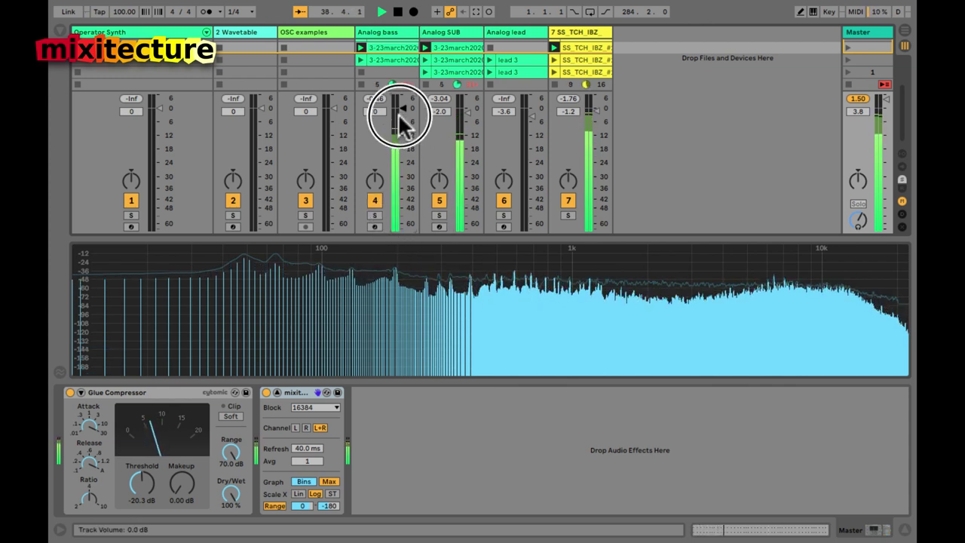
Step: Solo and record-arm the Analog SUB track and examine its low notes in the enlarged Master Spectrum display
mouse_move(518, 258)
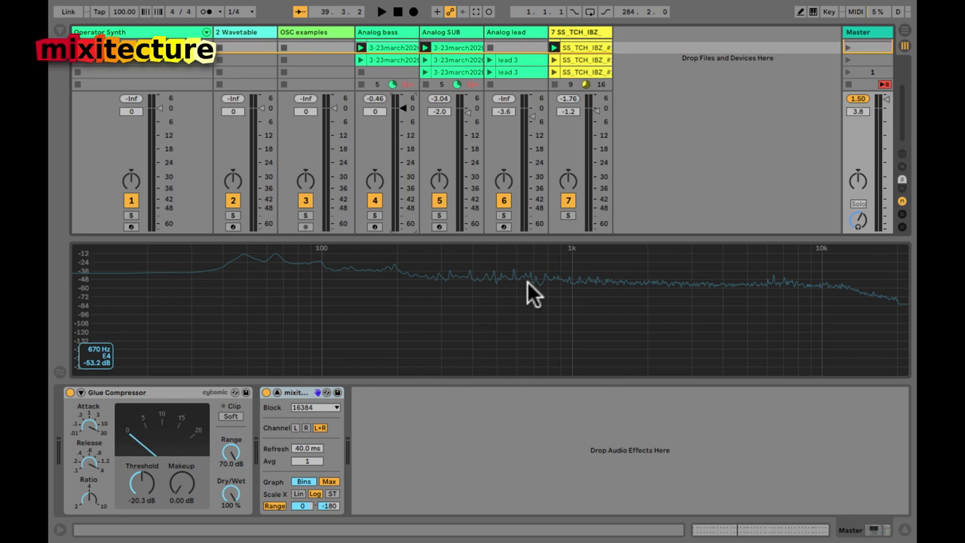
click(440, 216)
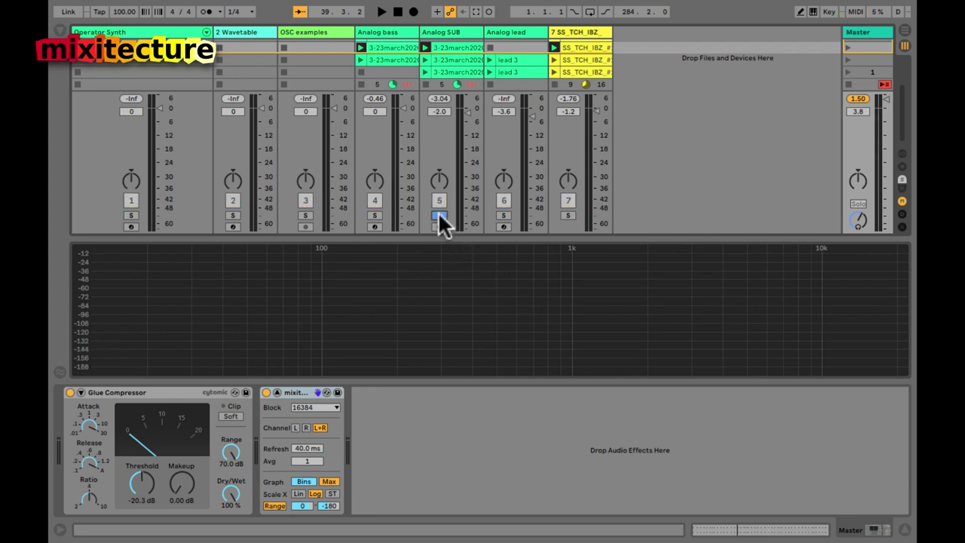
click(444, 243)
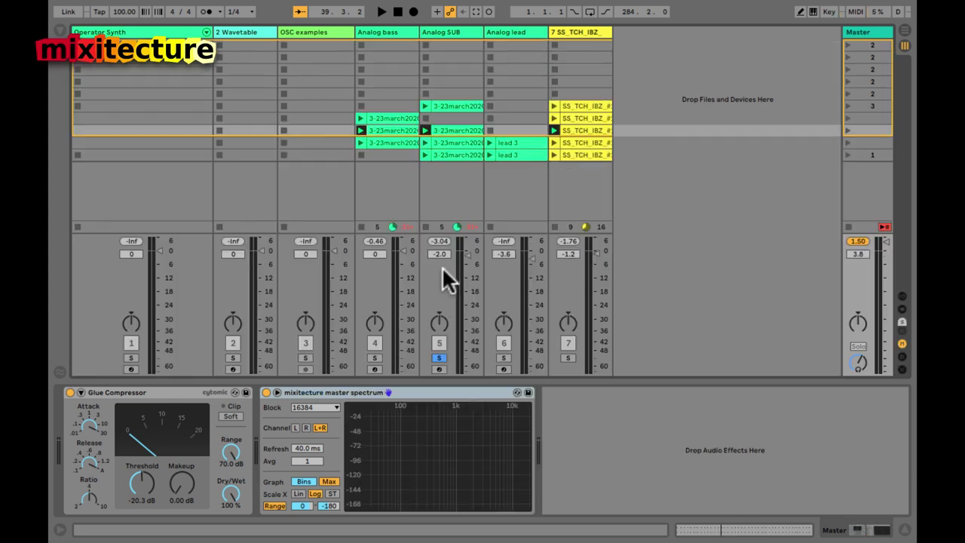
click(436, 368)
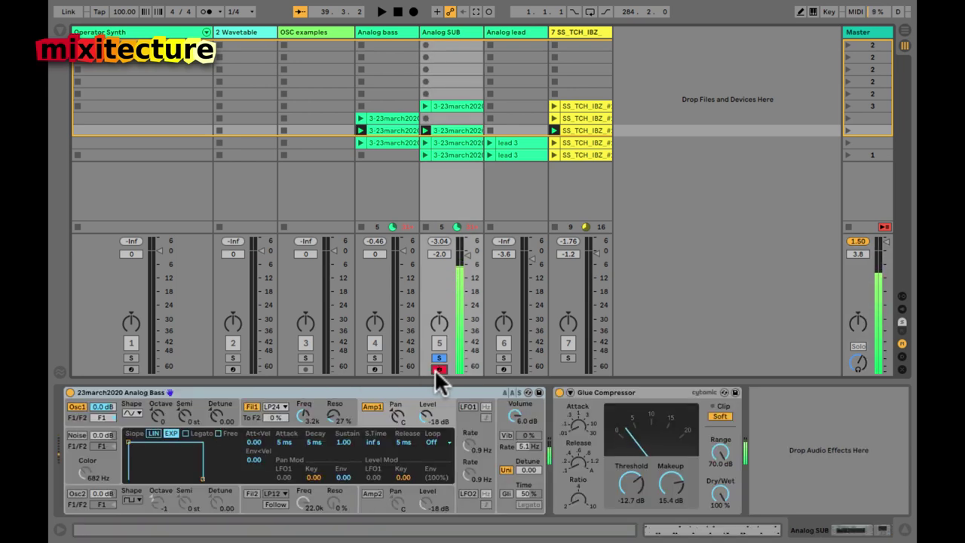
click(860, 32)
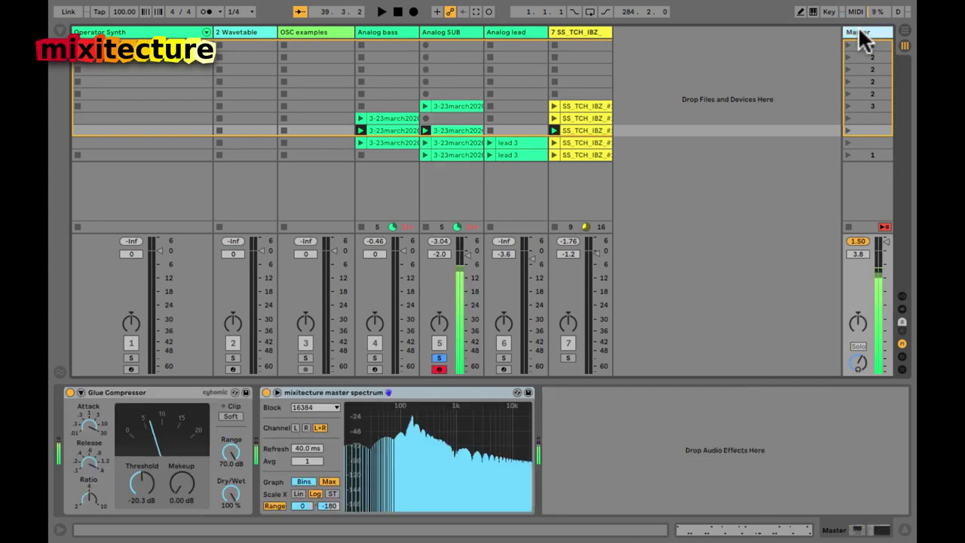
double_click(447, 442)
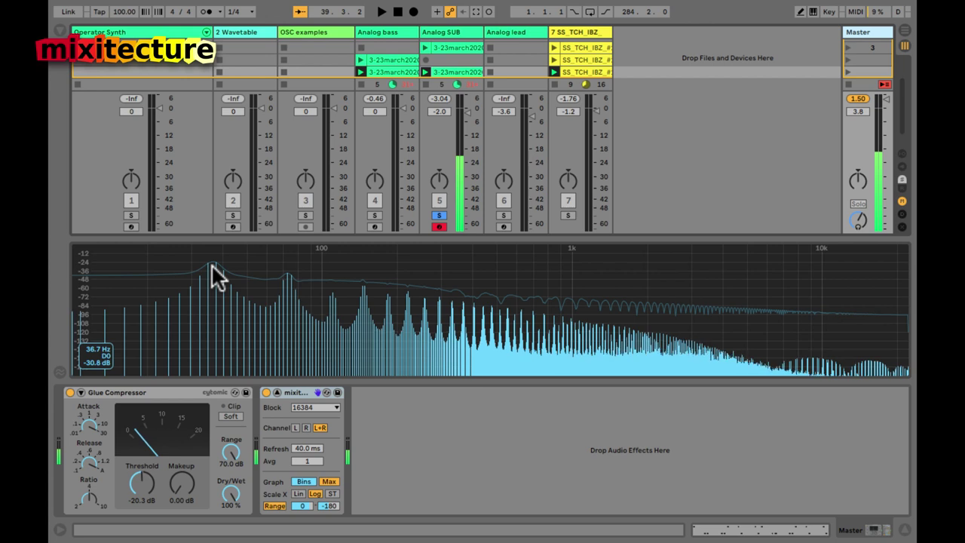
click(273, 272)
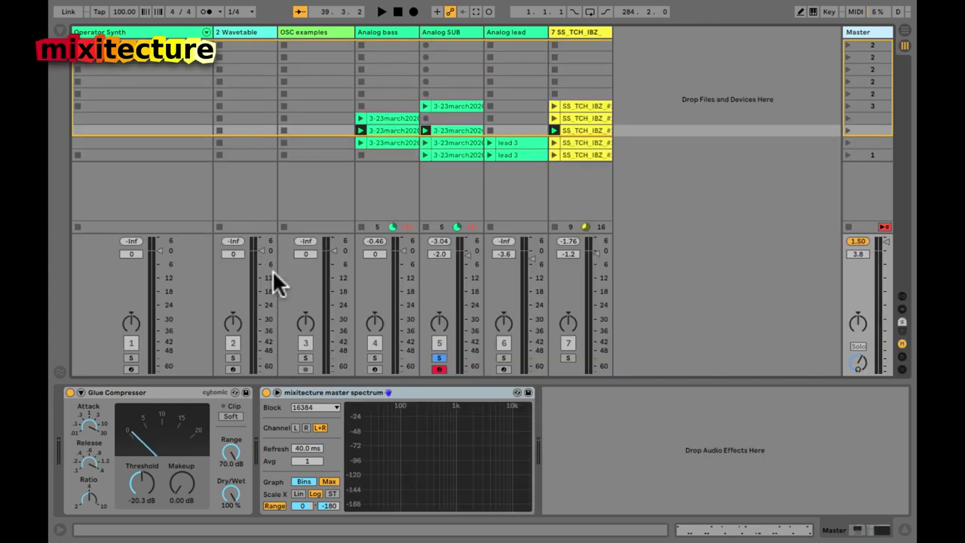
Step: Unsolo the Analog SUB track, restart playback of all parts and select the Analog SUB track
click(437, 357)
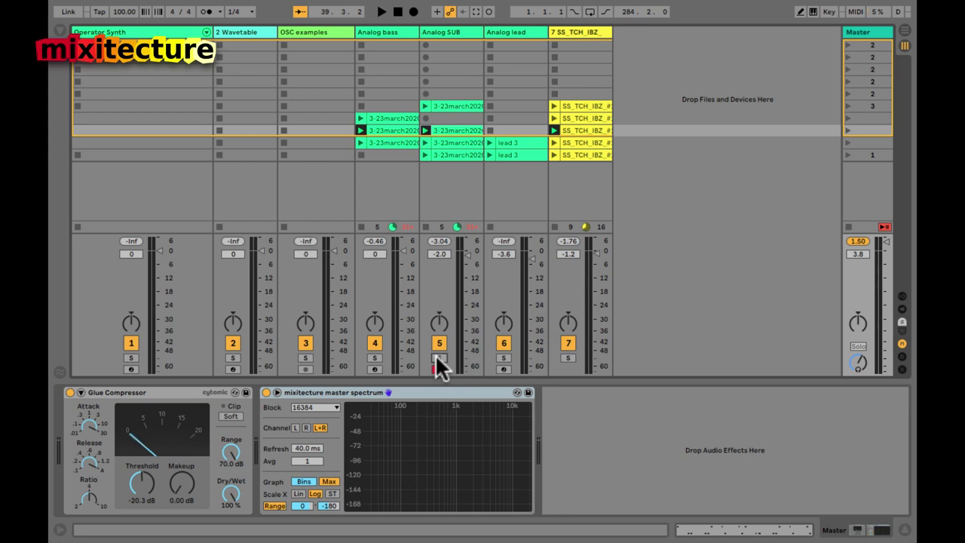
key(space)
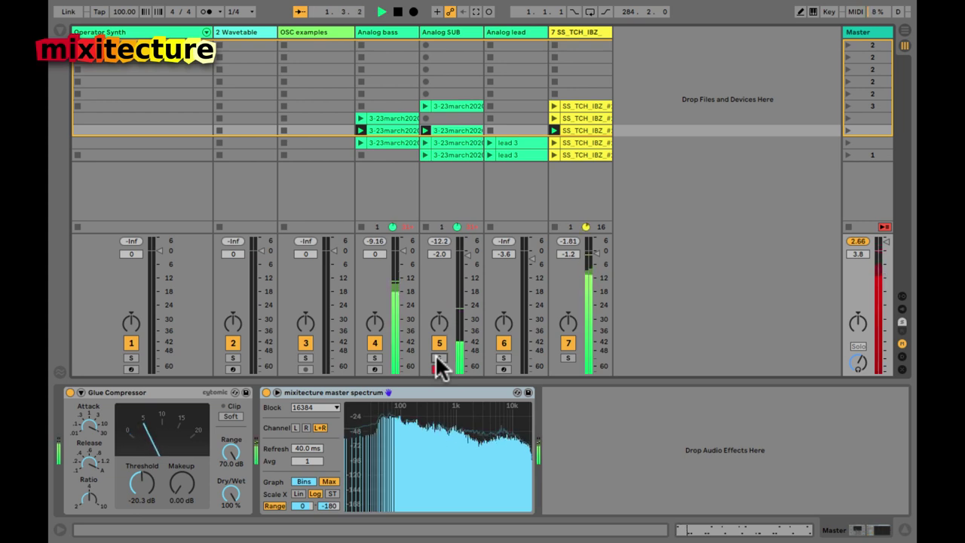
mouse_move(457, 10)
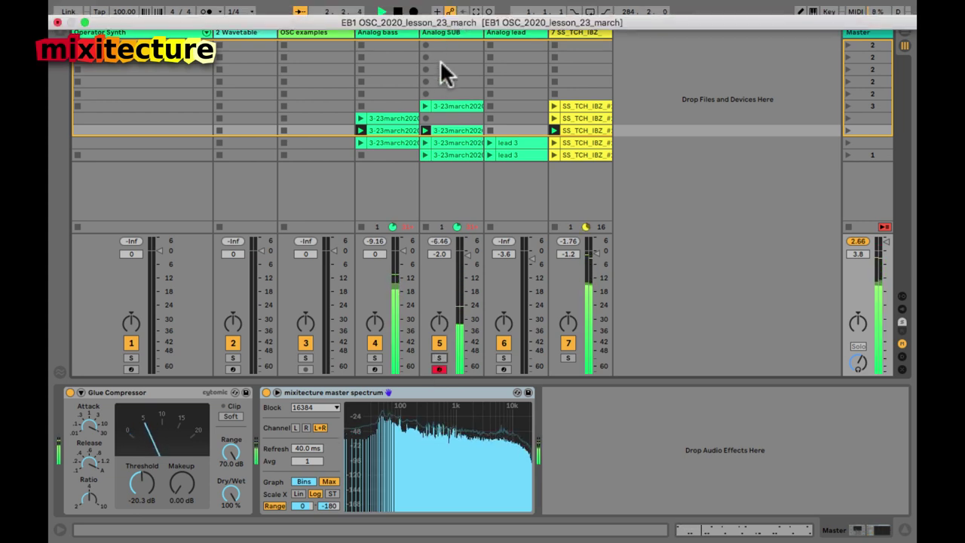
click(439, 69)
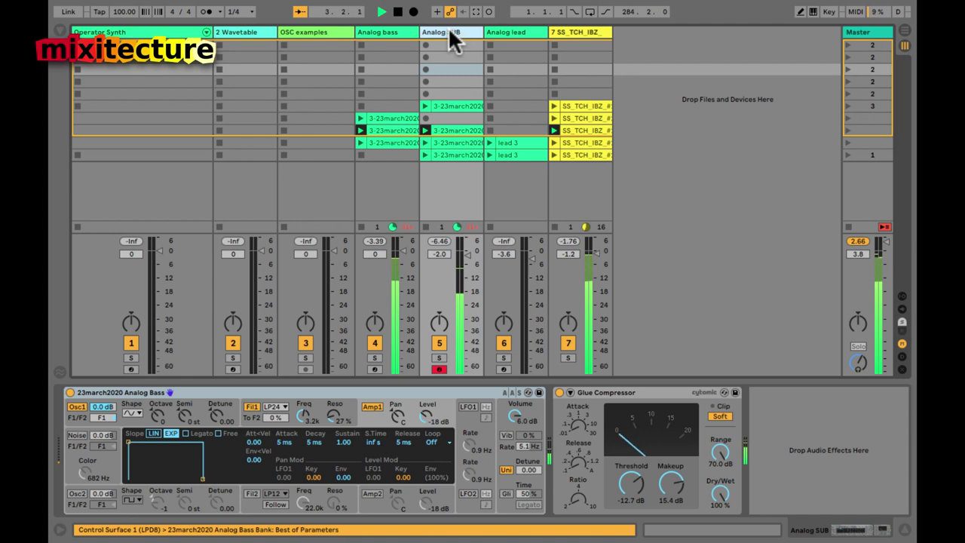
Step: Solo the Analog bass track and examine its low frequencies in the enlarged Master Spectrum display
click(397, 31)
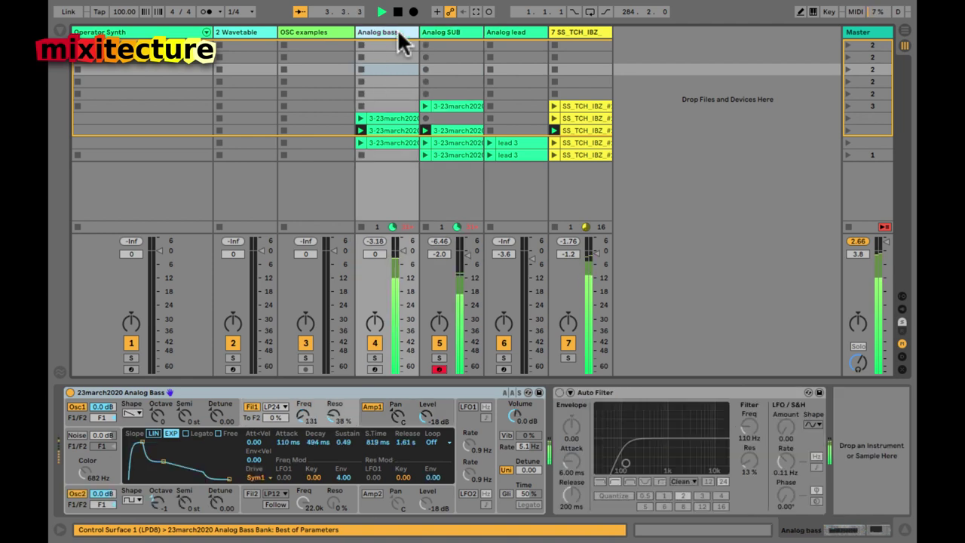
click(374, 357)
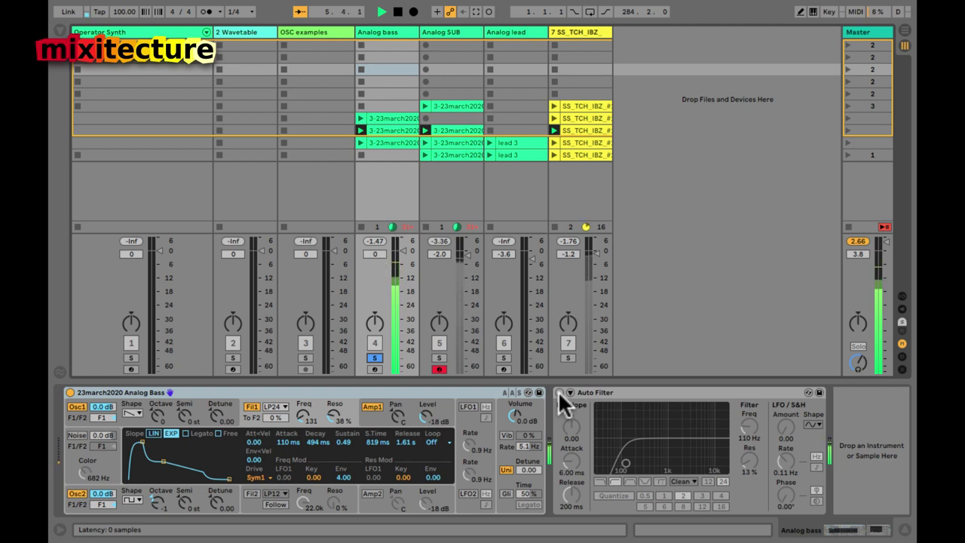
click(477, 411)
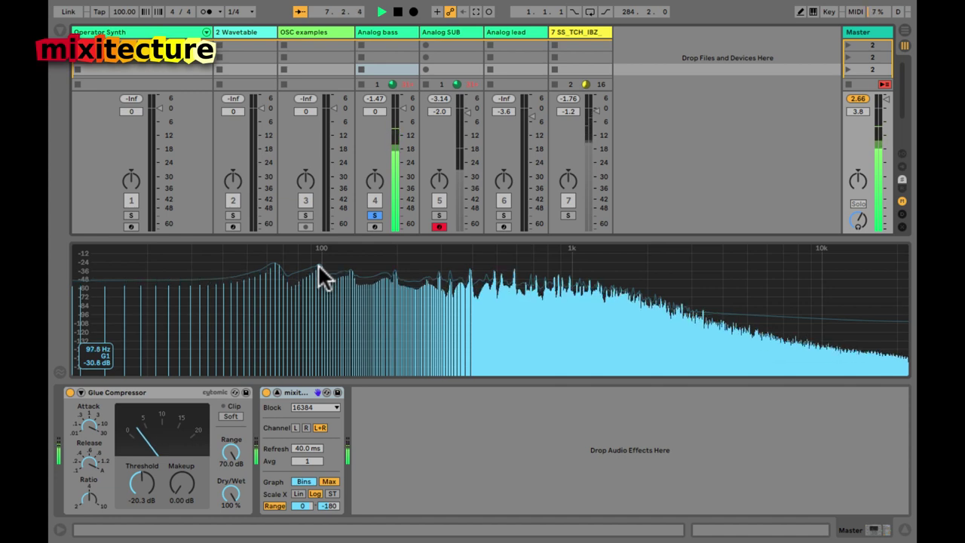
double_click(273, 264)
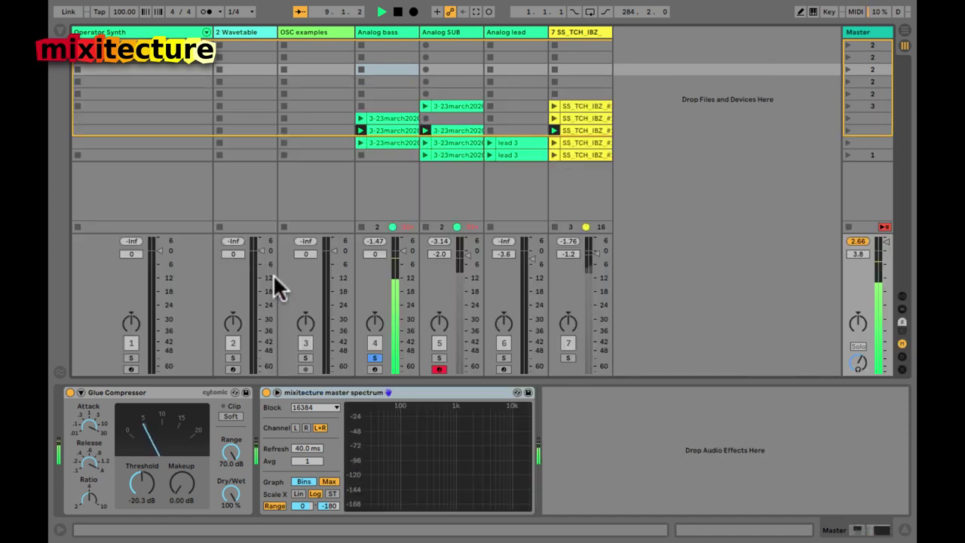
Step: Compare the soloed Analog bass with its Auto Filter on and off, and unsolo the track
click(385, 94)
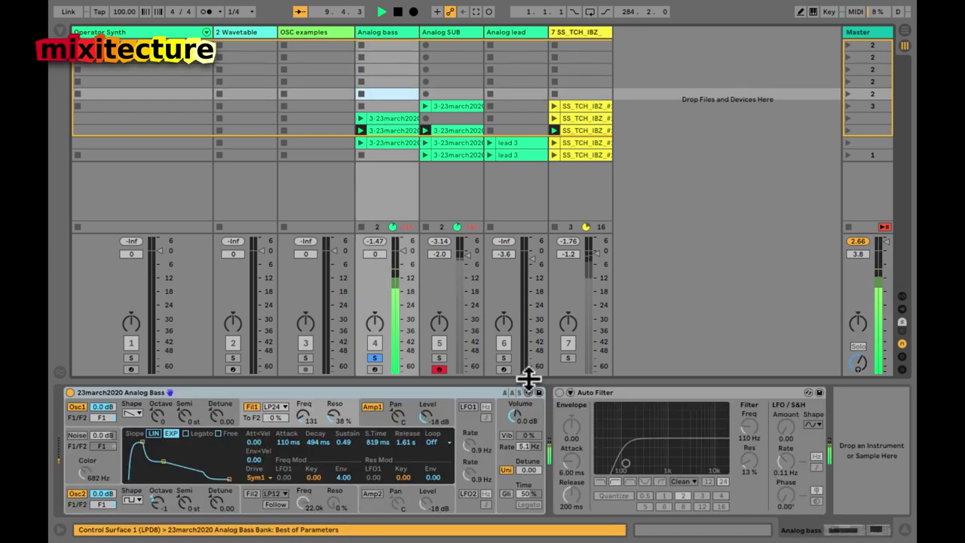
click(560, 392)
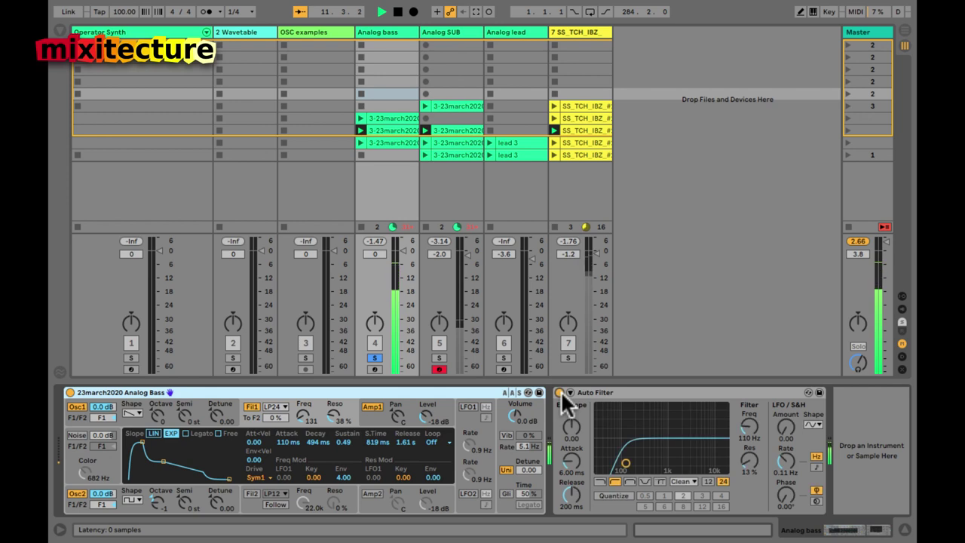
click(561, 392)
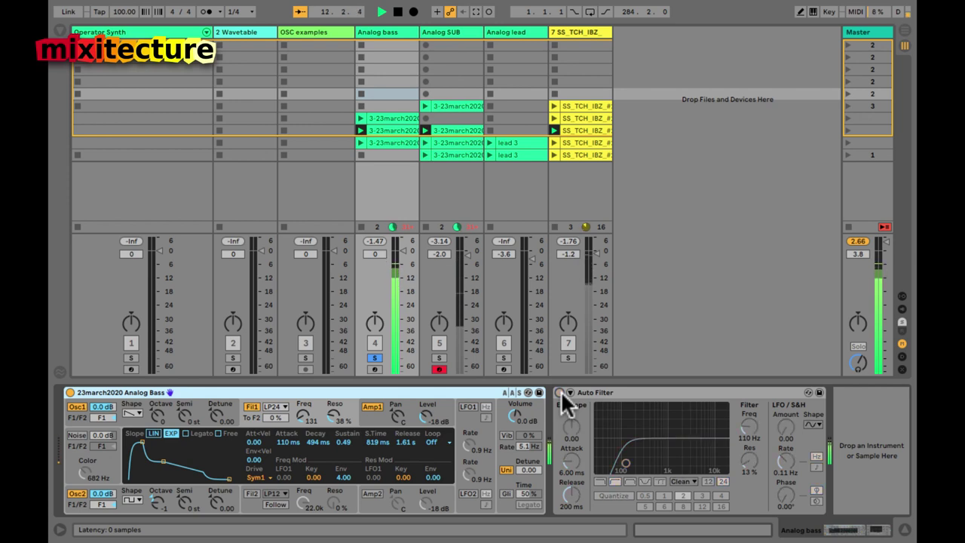
click(376, 357)
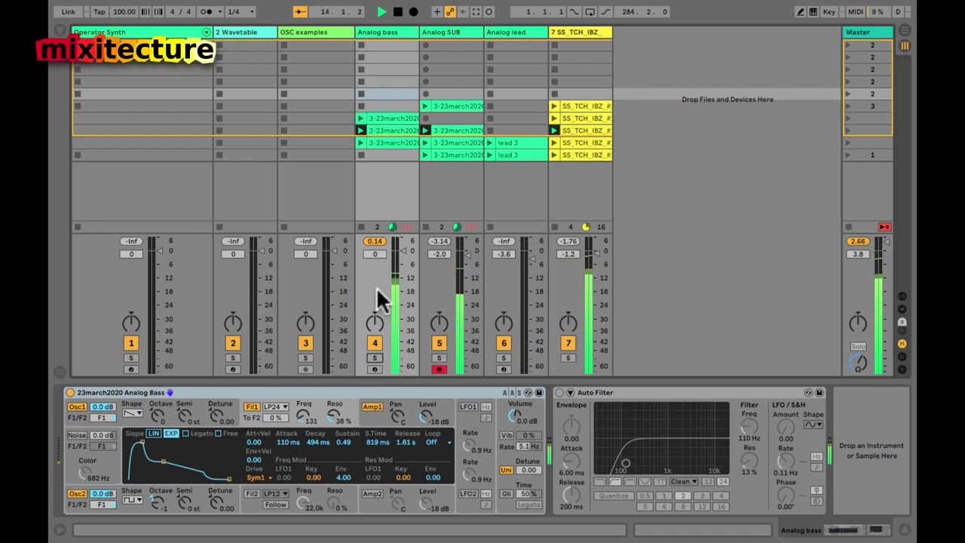
Step: Enable the Auto Filter on the Analog bass with a 12 dB slope, 87.3 Hz frequency and 0% resonance
click(560, 392)
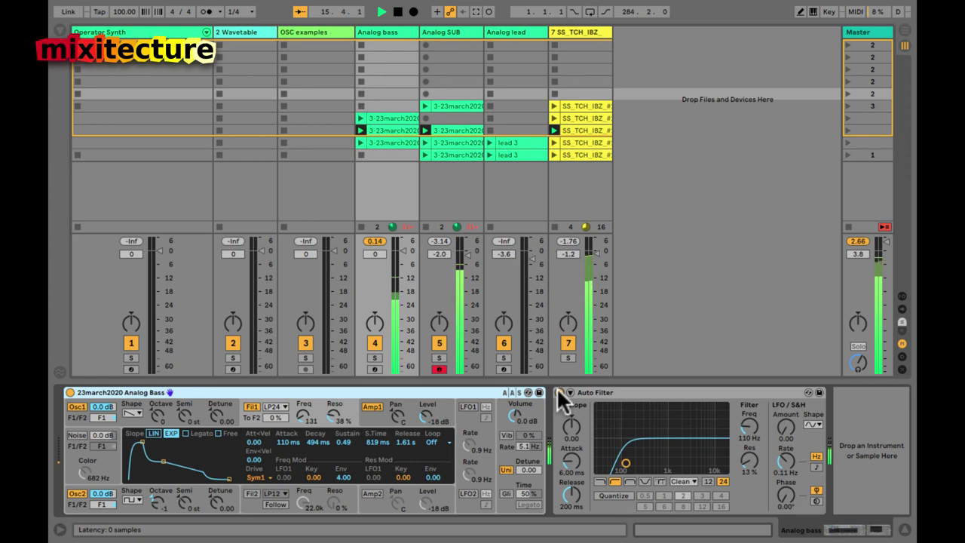
click(708, 481)
drag(747, 427, 750, 452)
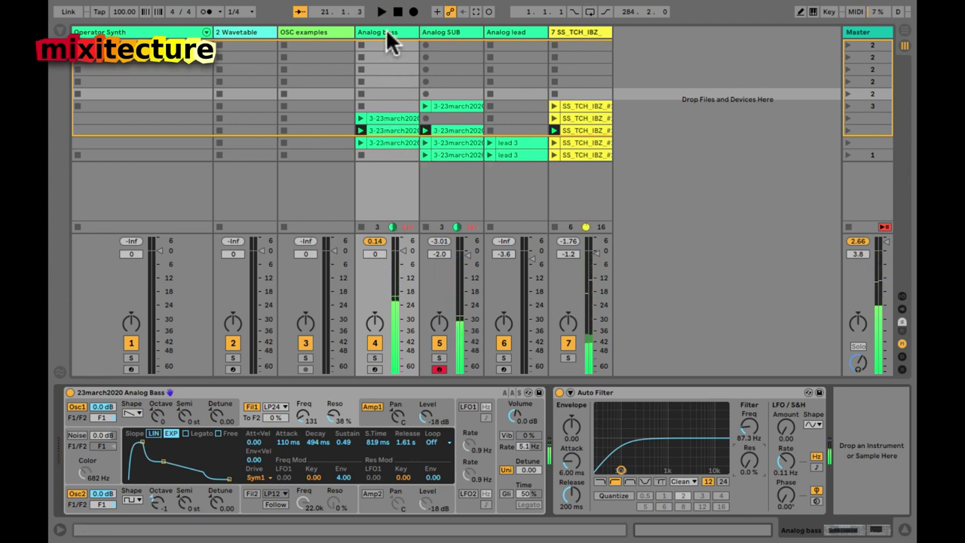
Step: Check the waveform choices for oscillator 1 in the Analog SUB patch, keeping the sine shape
click(456, 30)
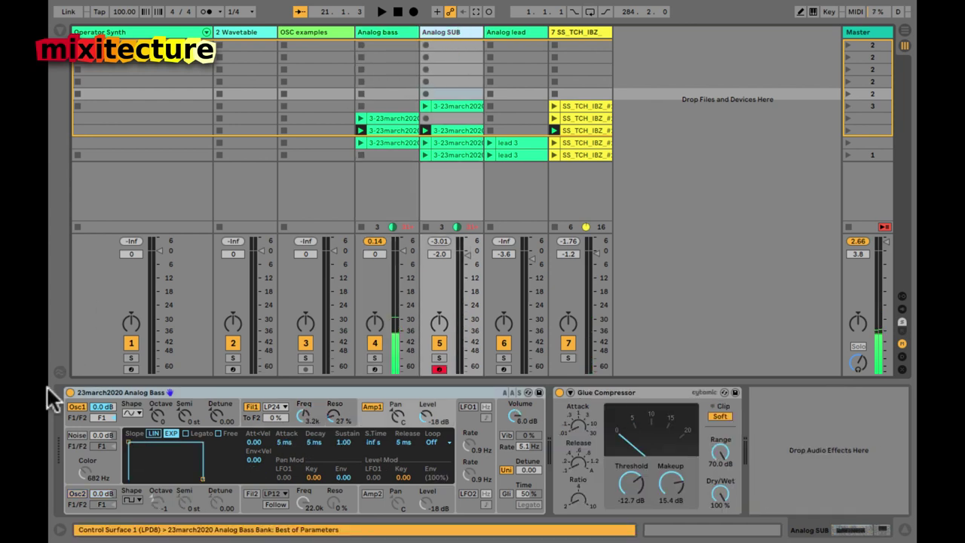
click(125, 410)
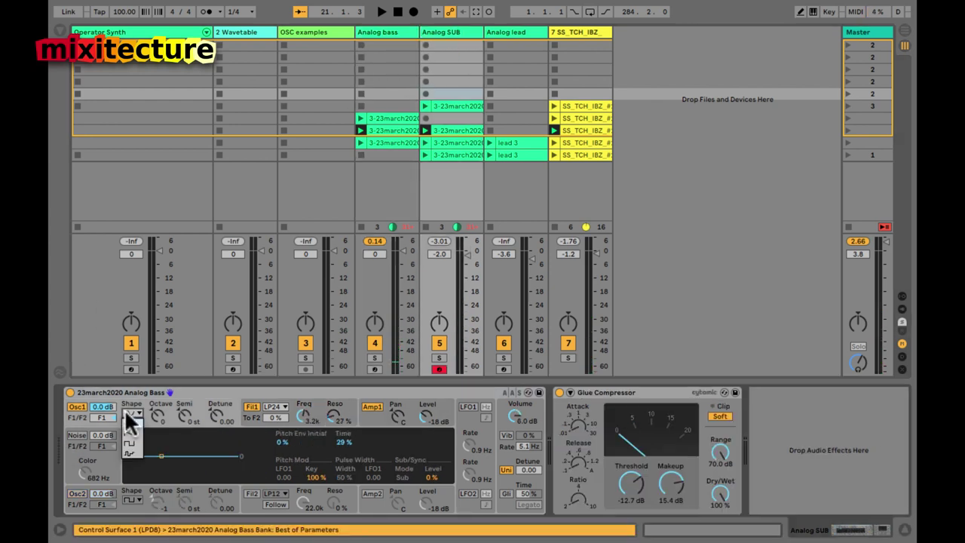
click(125, 409)
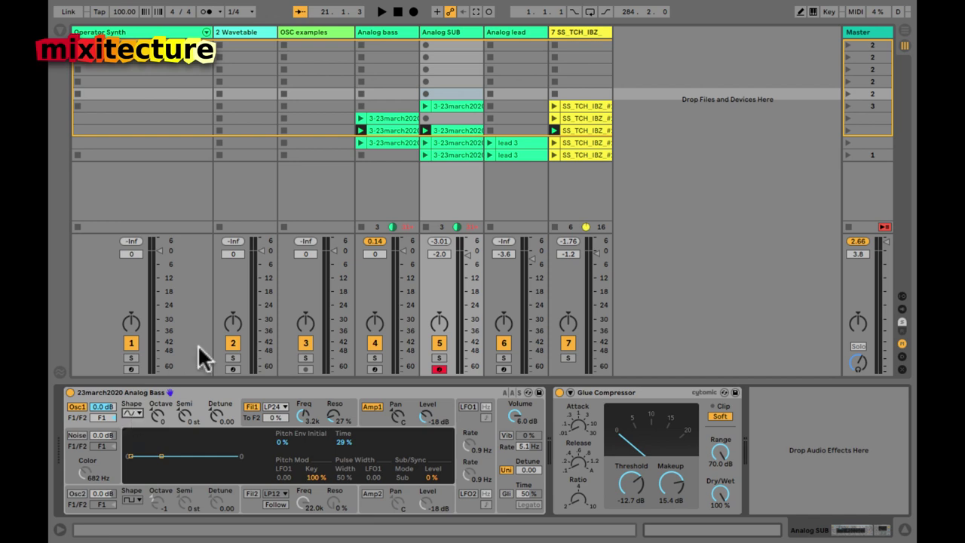
Step: Check the waveform shapes of oscillators 1 and 2 in the Analog bass patch
click(386, 130)
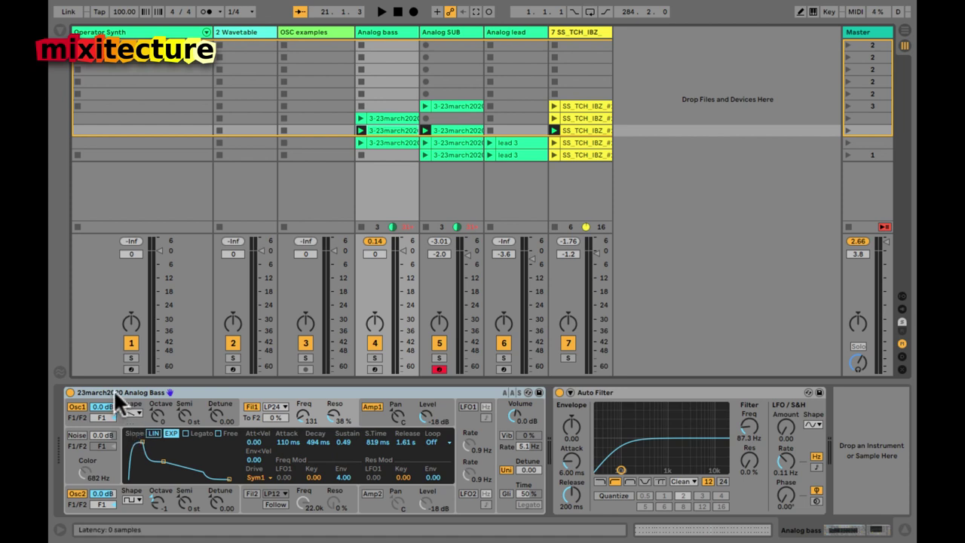
click(128, 415)
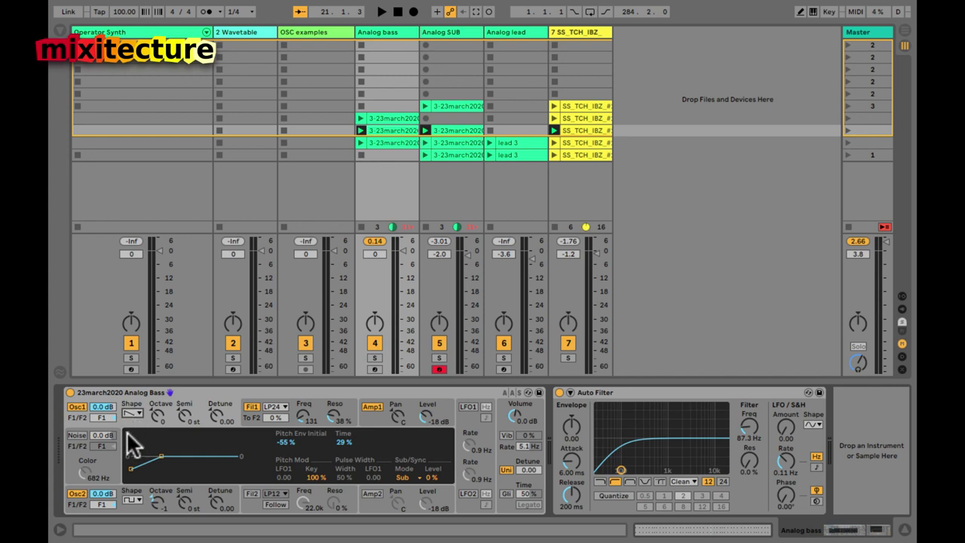
click(130, 500)
click(128, 504)
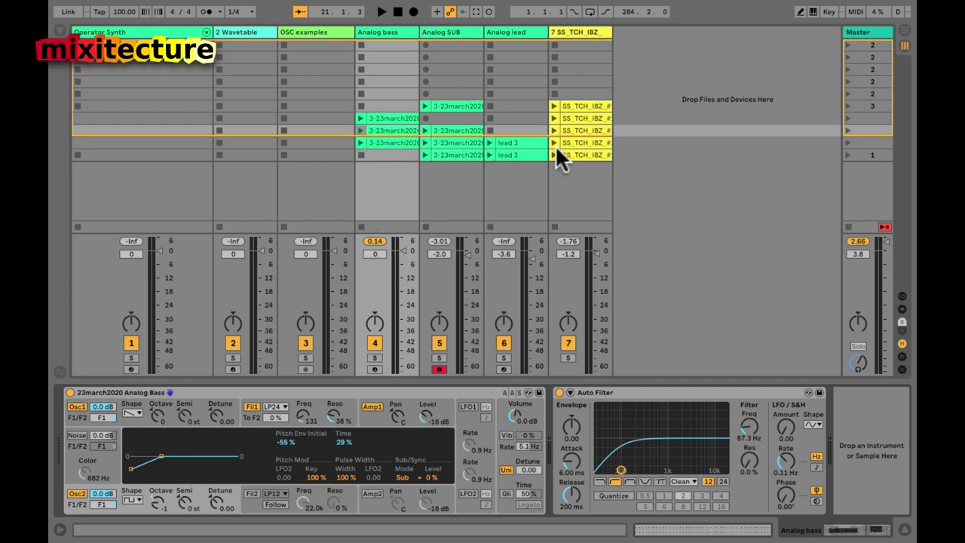
Step: Play the lead 3 clip on the Analog lead track and collapse its Arpeggiator to reach the Analog synth
click(515, 140)
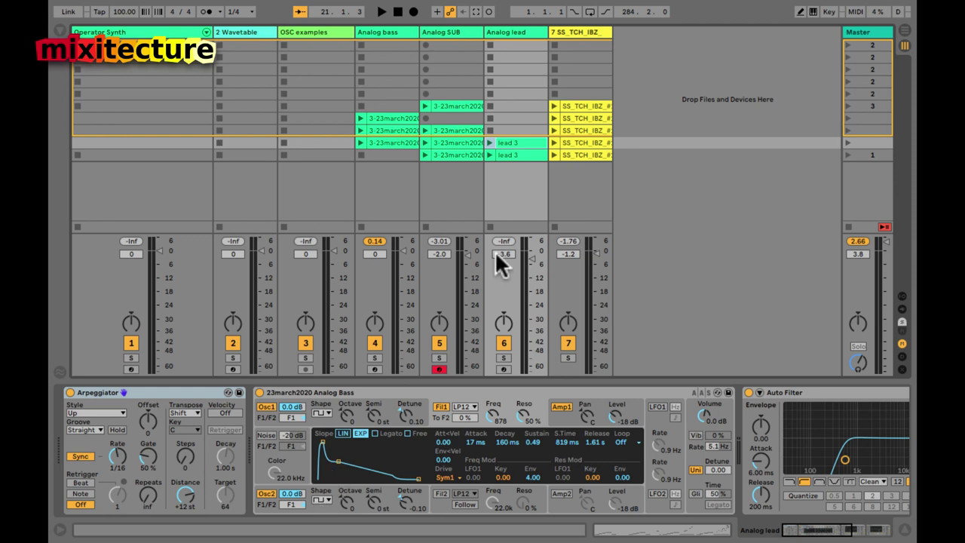
click(491, 143)
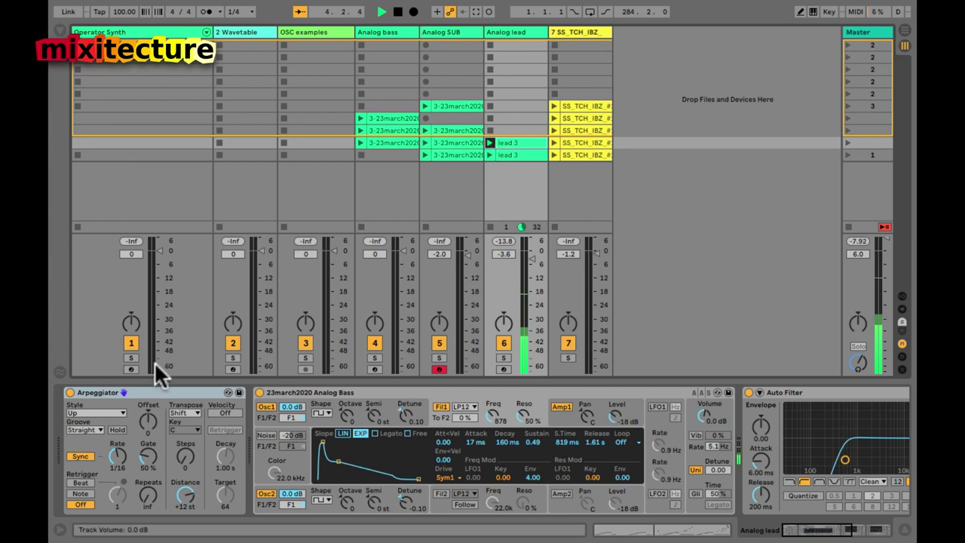
double_click(167, 391)
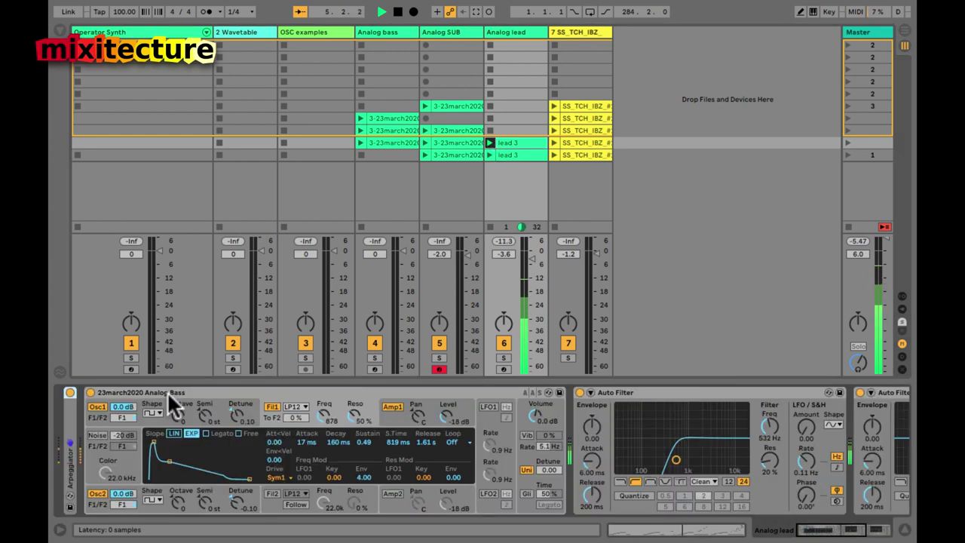
click(168, 391)
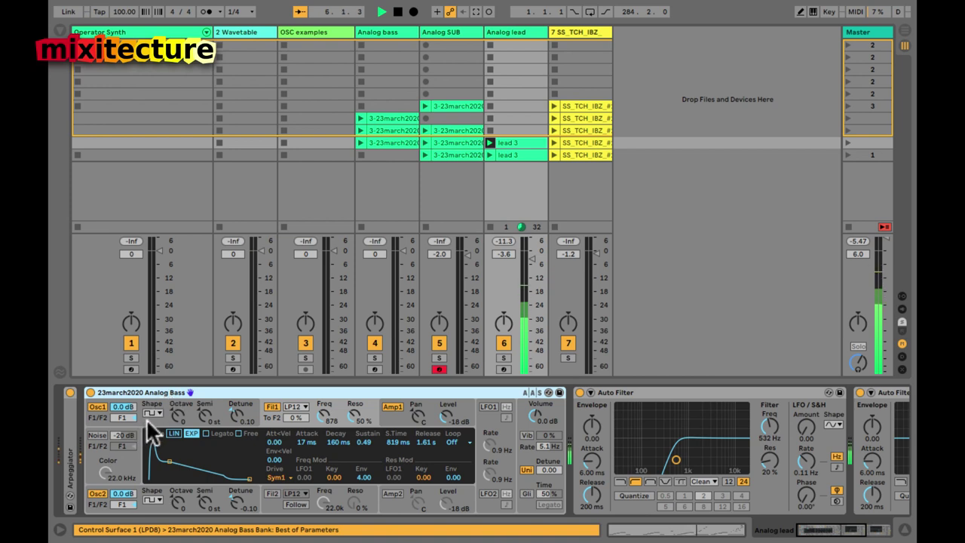
Step: Check the notes of the lead 3 clip, and audition its Analog synth by toggling oscillators 1 and 2 off and on
click(516, 143)
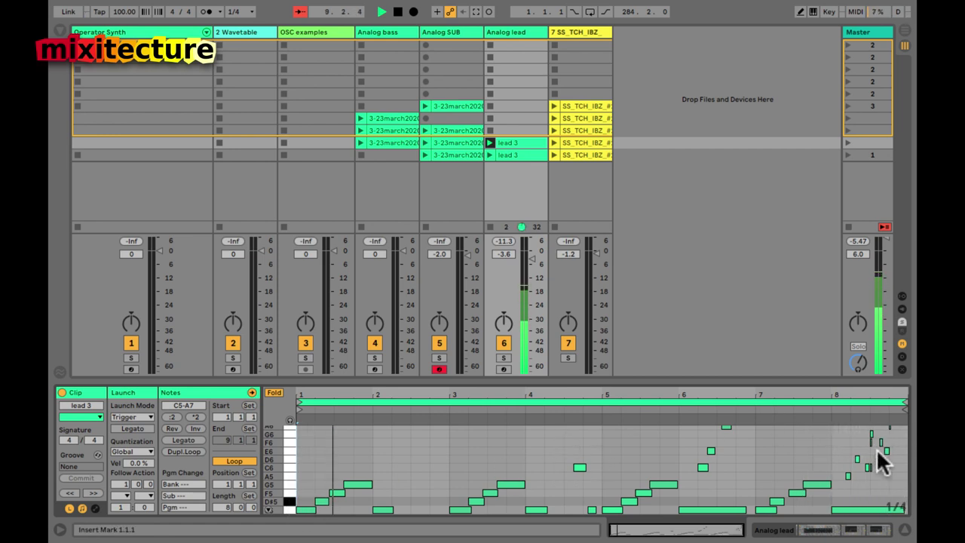
key(shift+Tab)
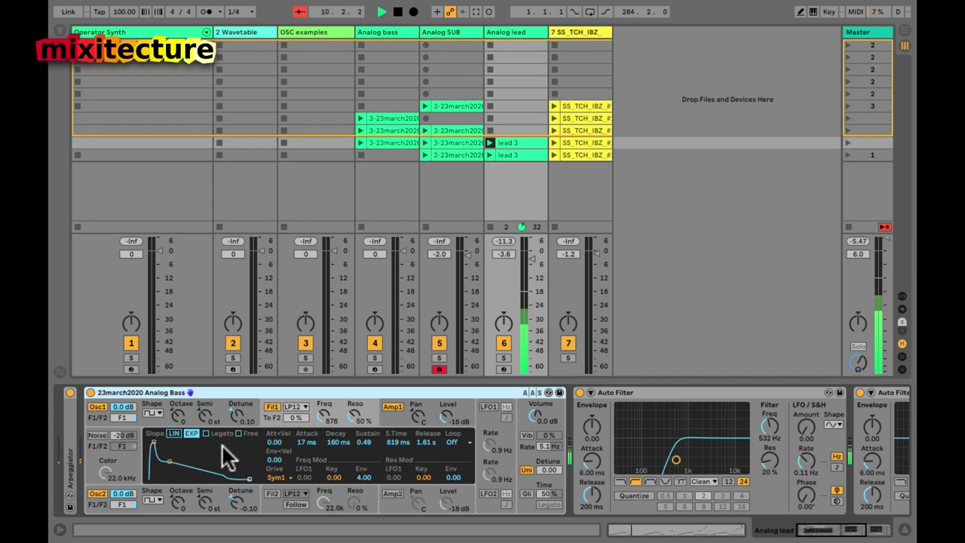
click(152, 419)
click(94, 406)
click(95, 492)
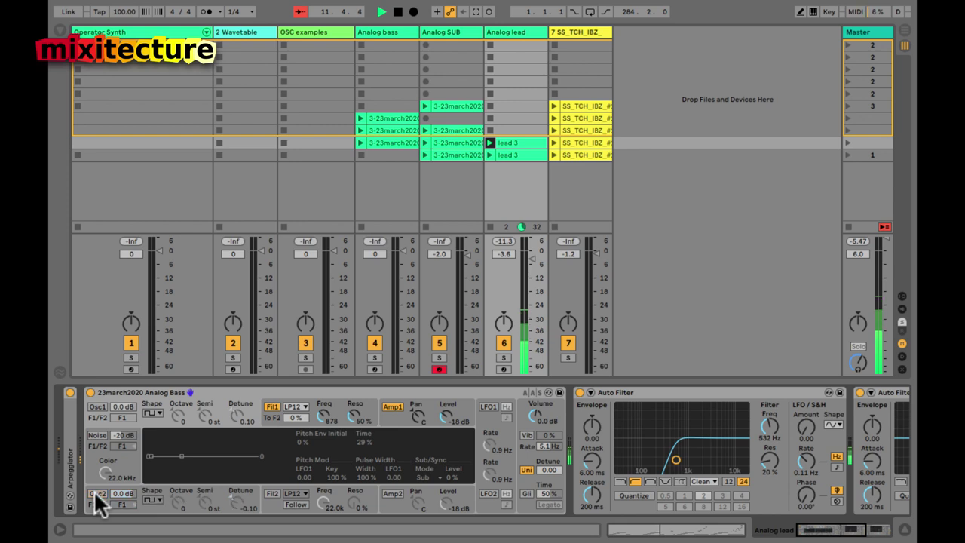
click(94, 492)
click(98, 405)
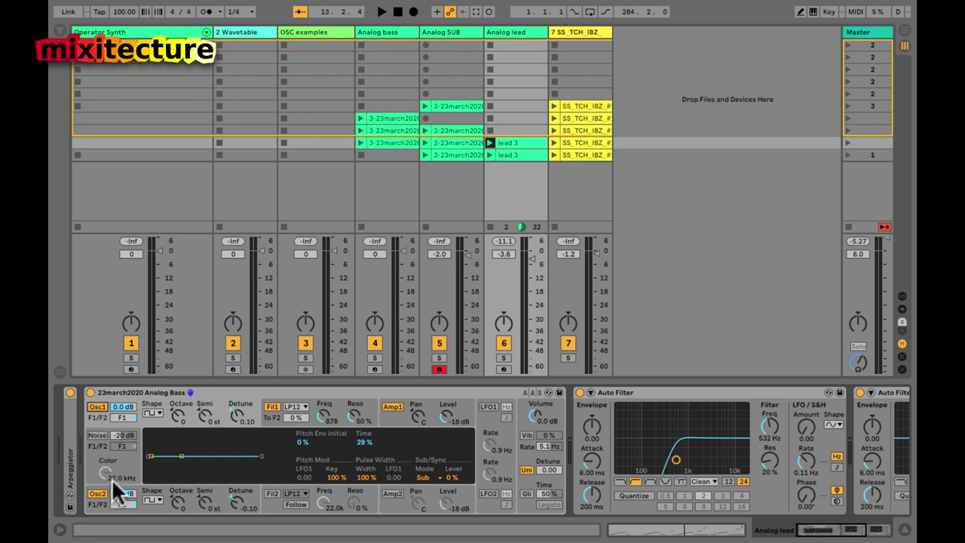
click(92, 511)
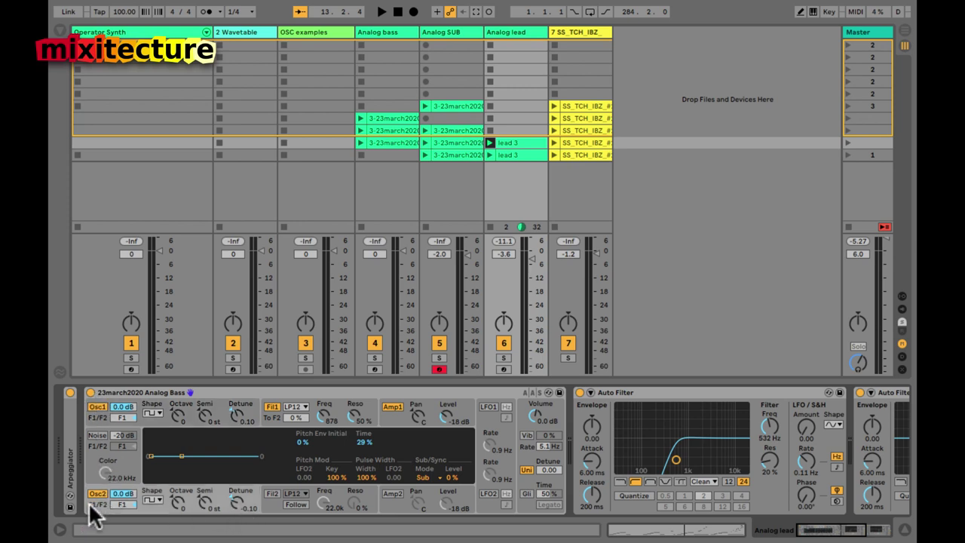
click(96, 414)
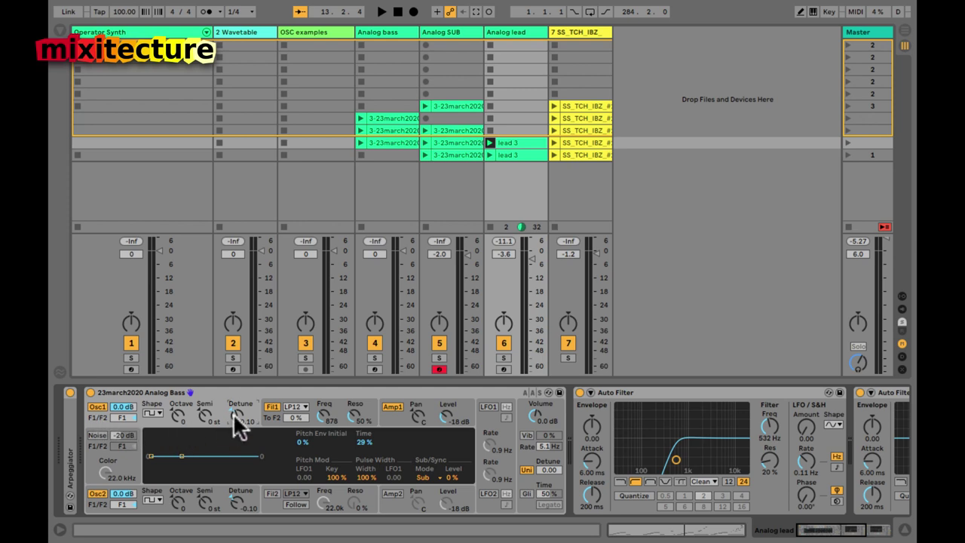
Step: Reset the detune of both lead oscillators to 0.00, and compare the sound with oscillator 2 off and on
click(235, 504)
key(Delete)
key(space)
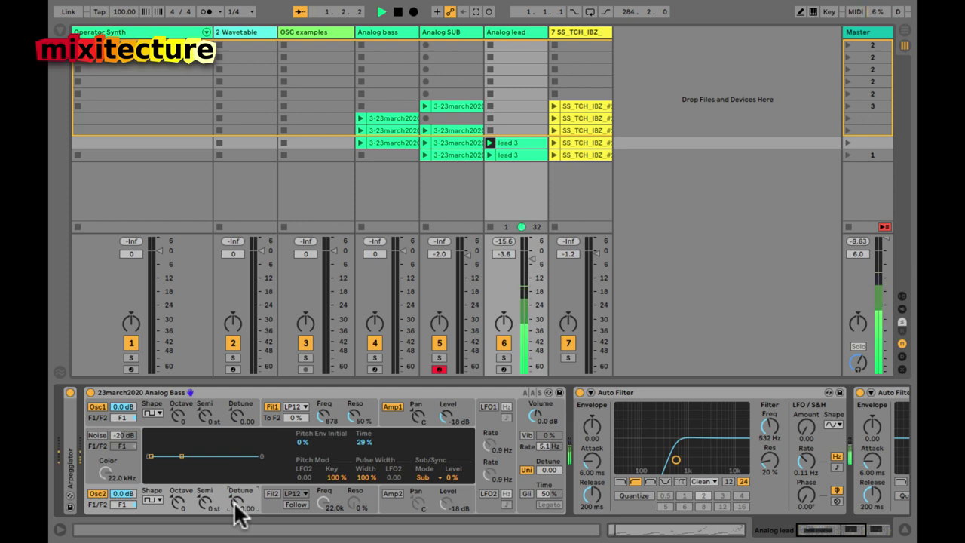
click(95, 495)
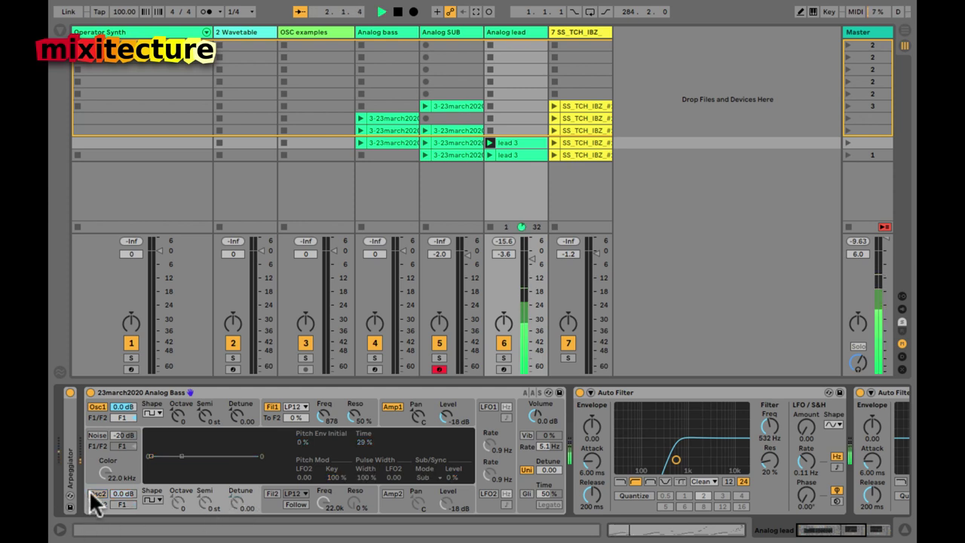
click(91, 494)
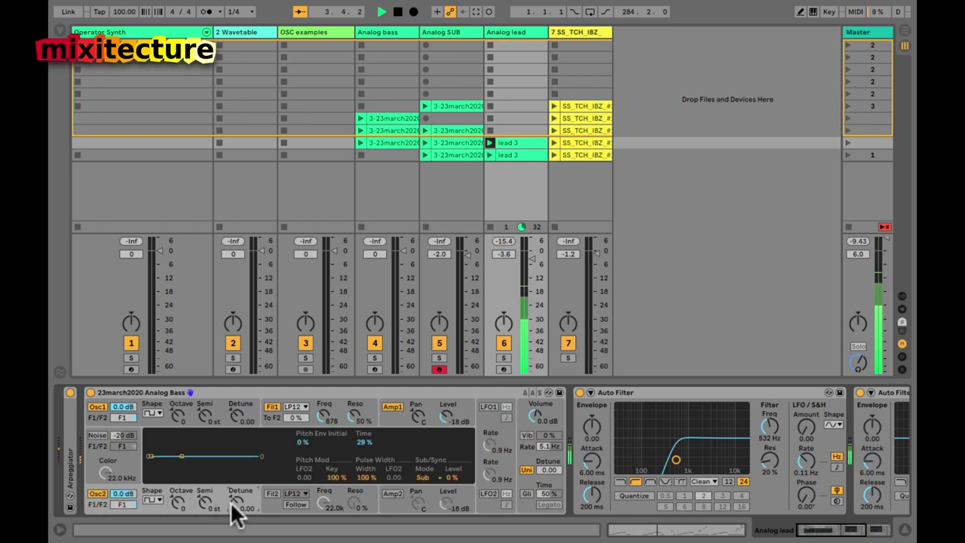
Step: Set the detune of oscillator 2 in the lead patch to -0.11 while listening to the clip
drag(233, 506, 233, 507)
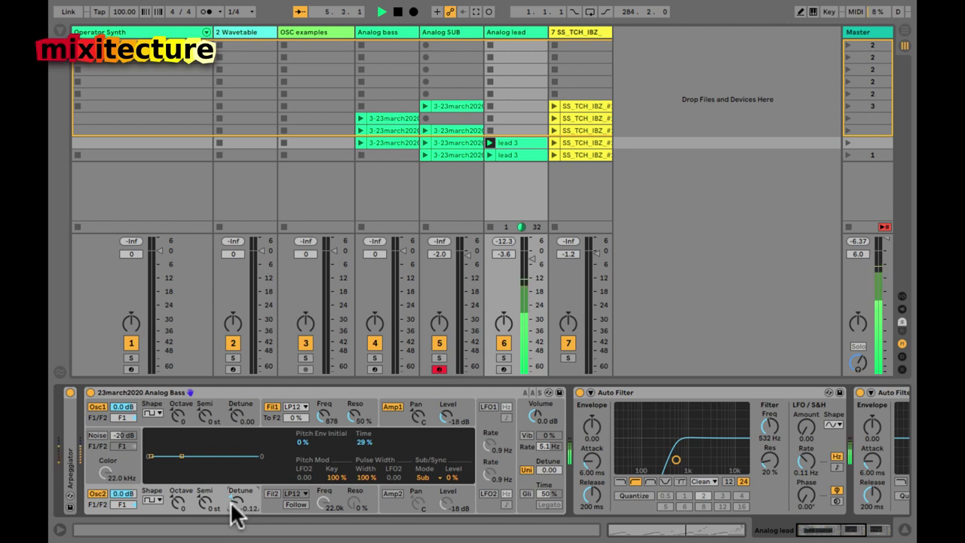
drag(237, 515, 232, 508)
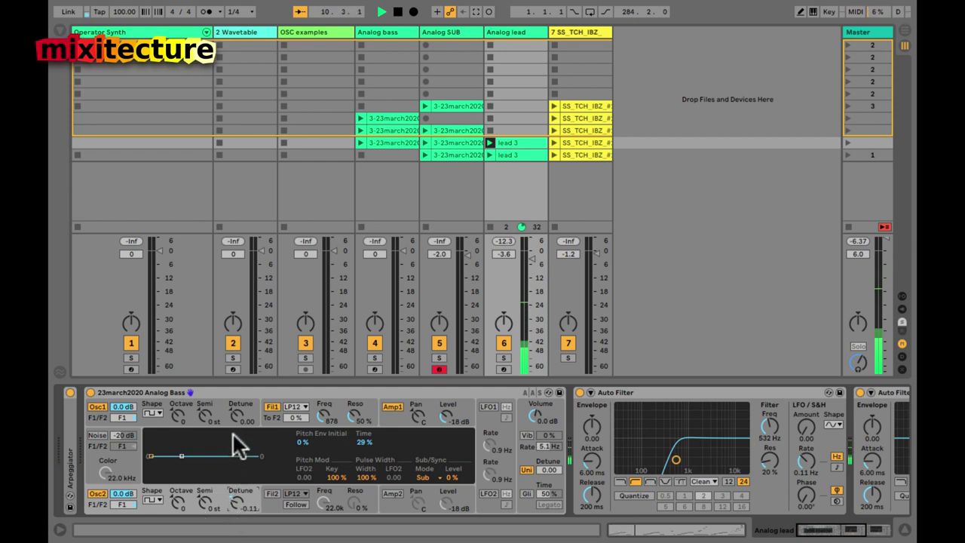
key(space)
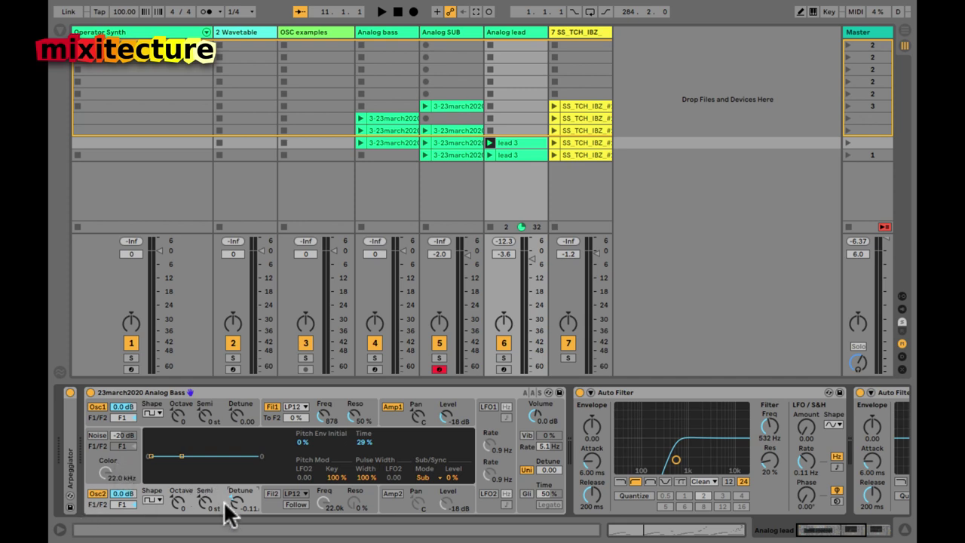
key(space)
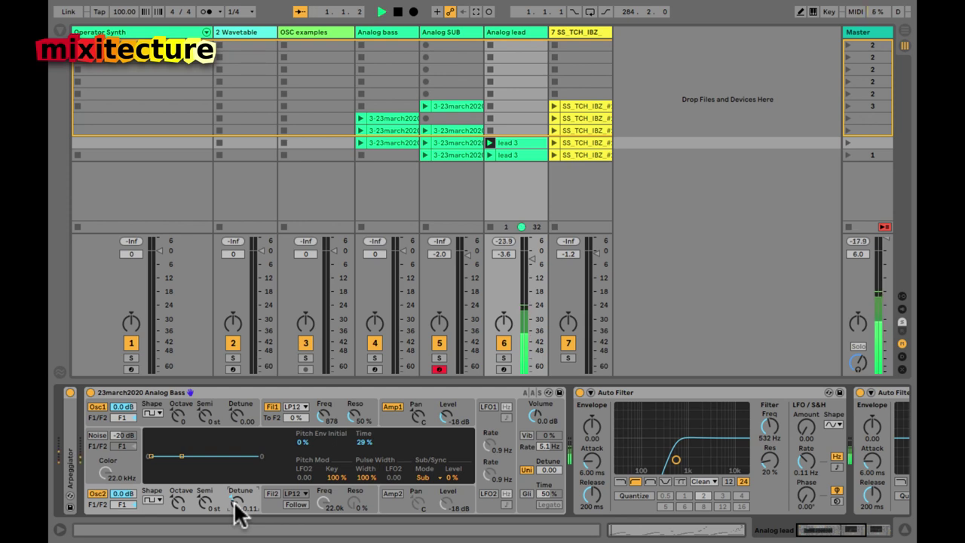
drag(238, 516, 238, 515)
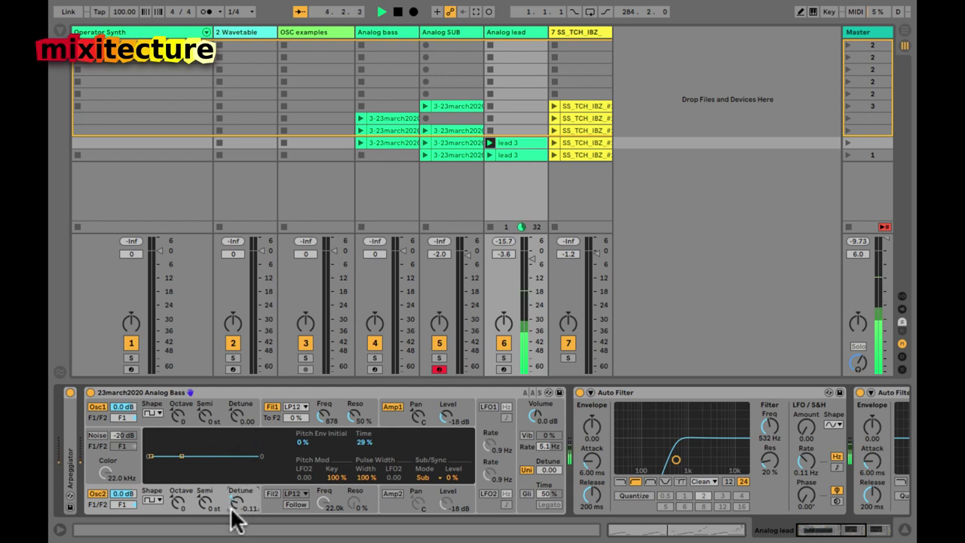
Step: Set the detune of oscillator 1 to 0.10, comparing the lead with oscillator 2 off and on, and stop playback
click(238, 416)
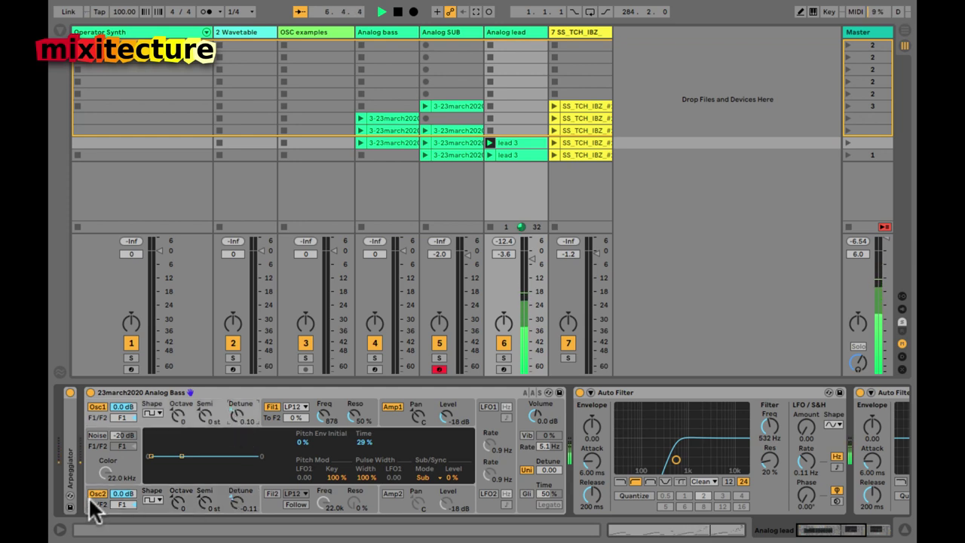
drag(237, 417, 238, 413)
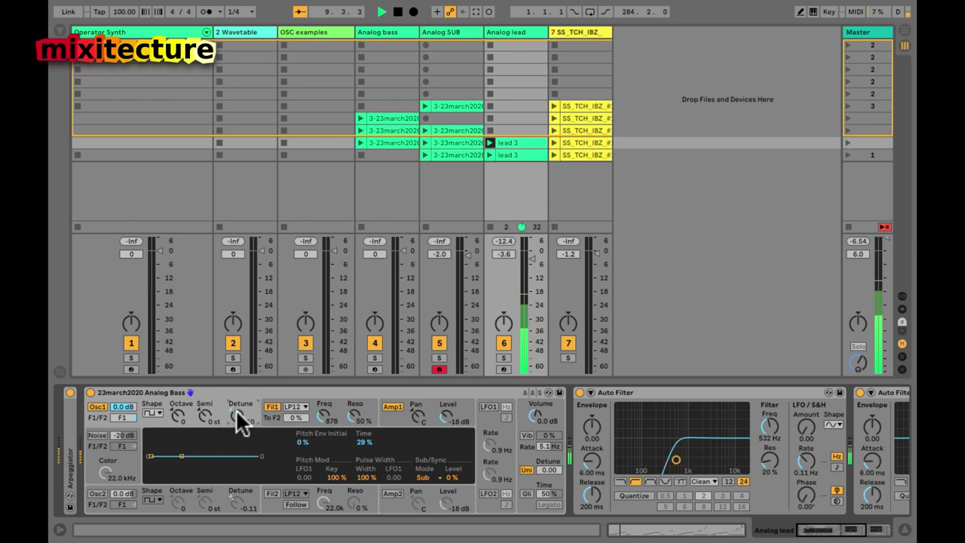
click(97, 492)
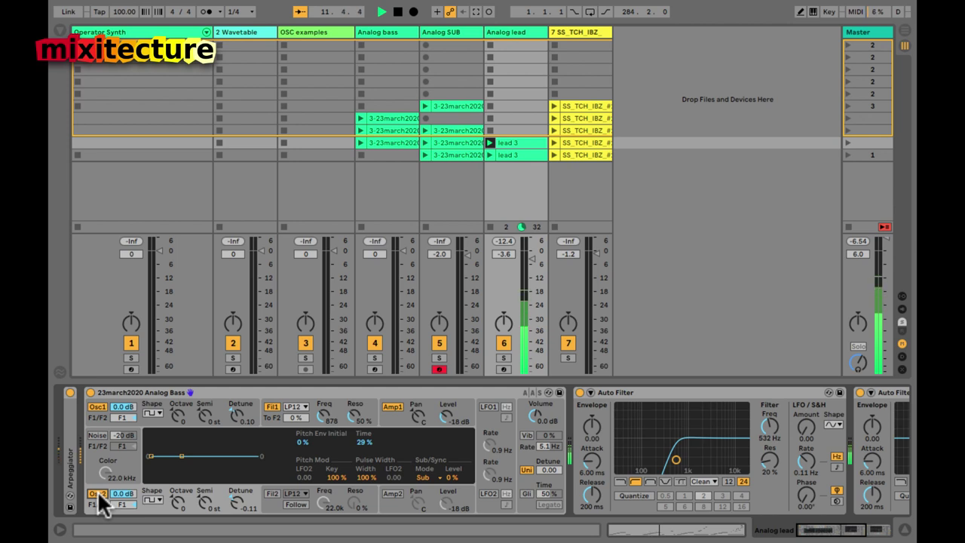
key(space)
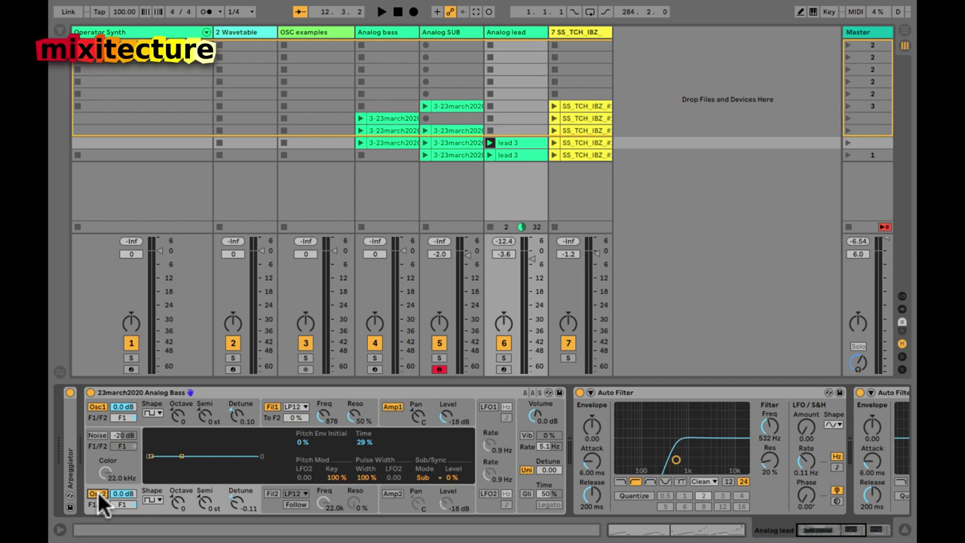
Step: Restart playback and change the waveform of both lead oscillators to sawtooth
key(space)
click(153, 414)
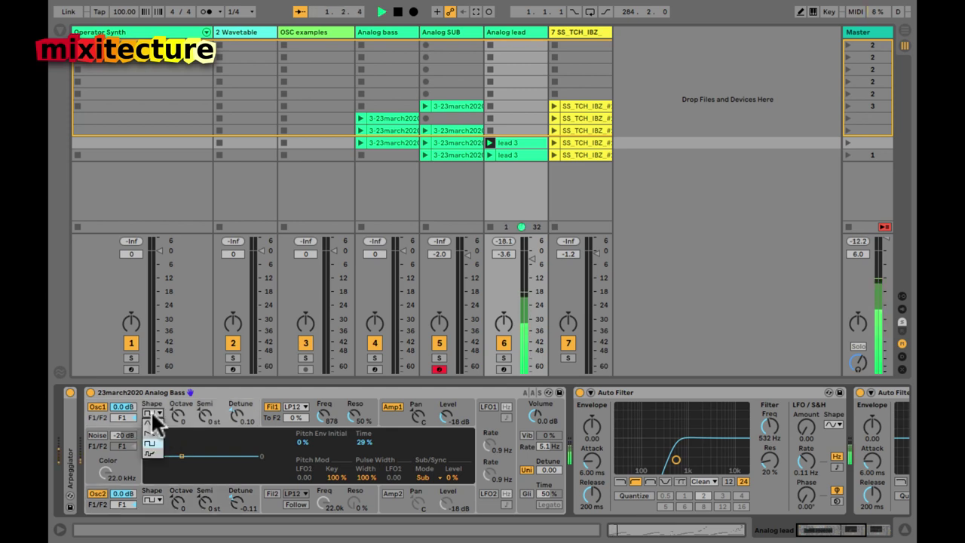
click(147, 429)
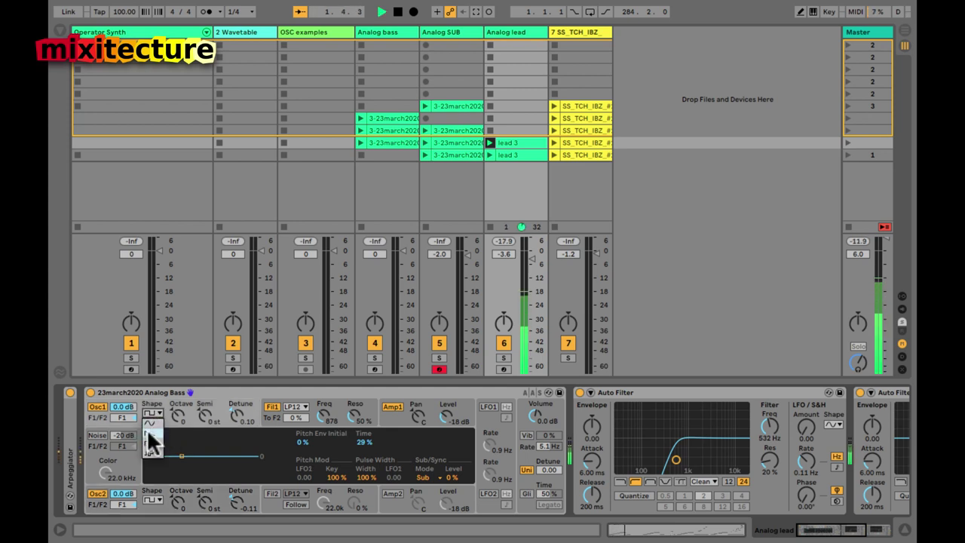
click(151, 501)
click(151, 475)
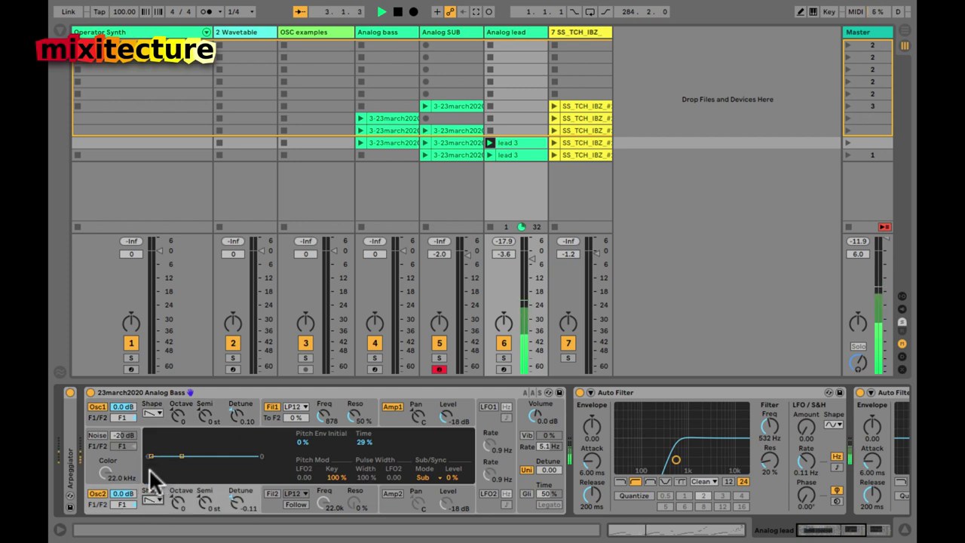
Step: Raise the lead's filter 1 frequency to 18.8 kHz and its amp 1 release to 560 ms, and stop playback
click(322, 415)
drag(323, 418, 370, 438)
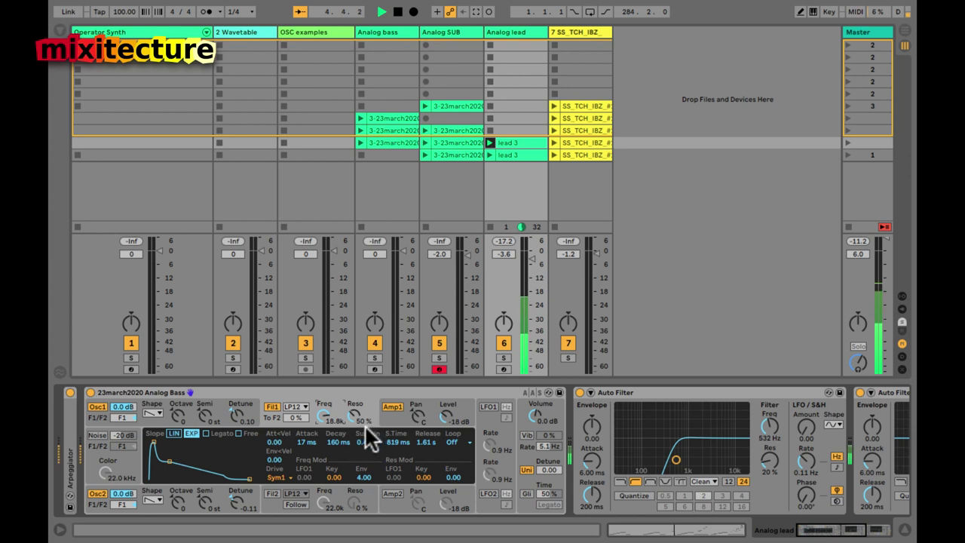
click(401, 417)
click(419, 443)
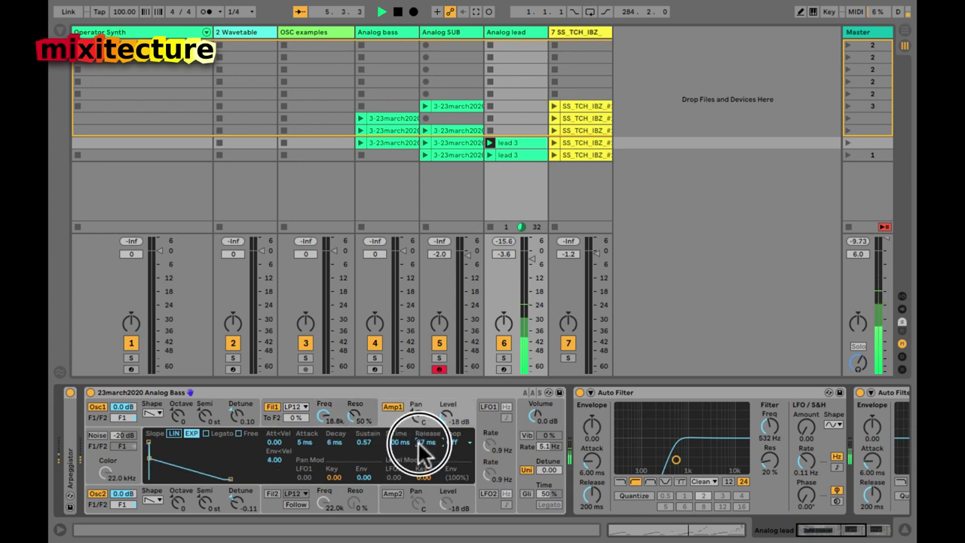
drag(421, 448, 418, 441)
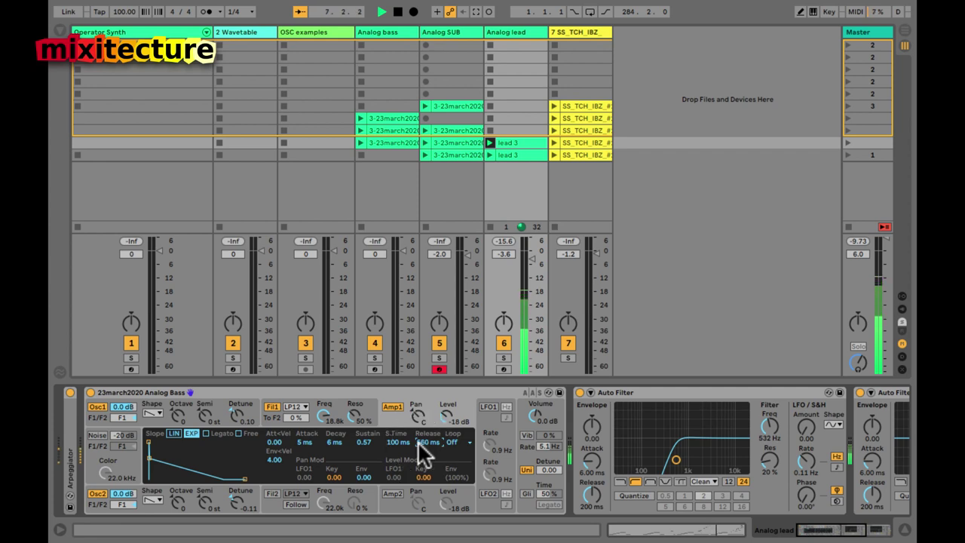
key(space)
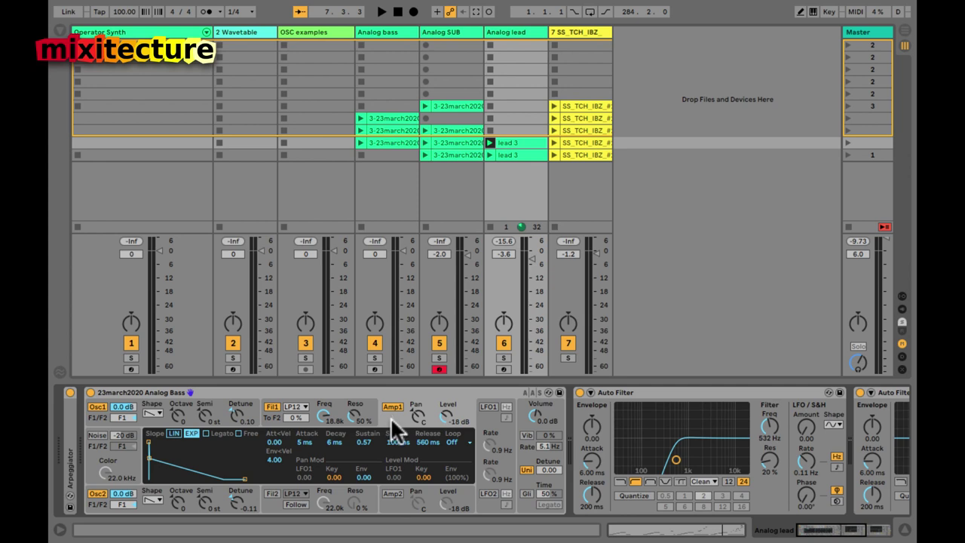
Step: Set the lead's filter 1 frequency to 3.9 kHz during playback, and launch the scene combining bass, sub, lead 3 and drum loop
key(space)
drag(324, 416, 325, 416)
click(848, 142)
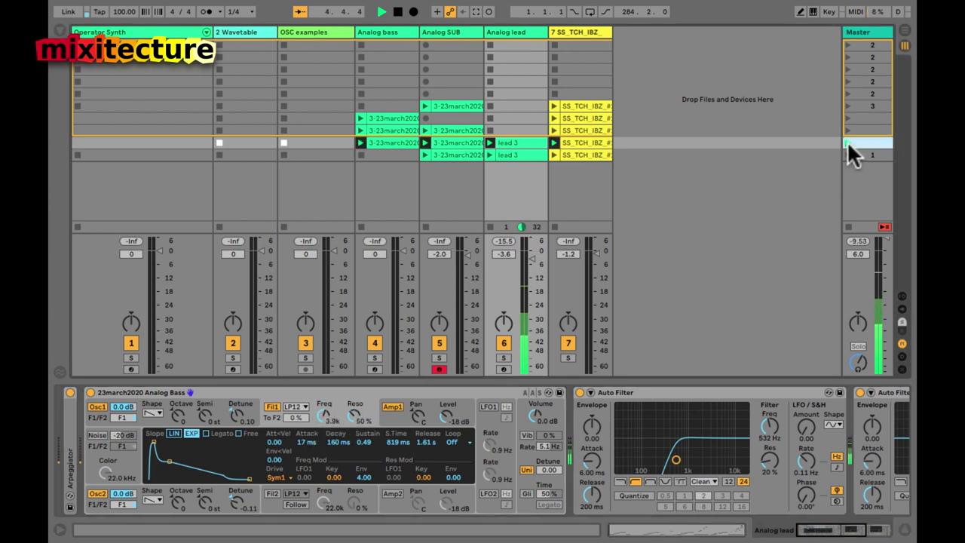
Step: Raise the Analog lead volume to -1.2 dB, and set its first Auto Filter to the OSR circuit with 17.3 dB drive
click(534, 263)
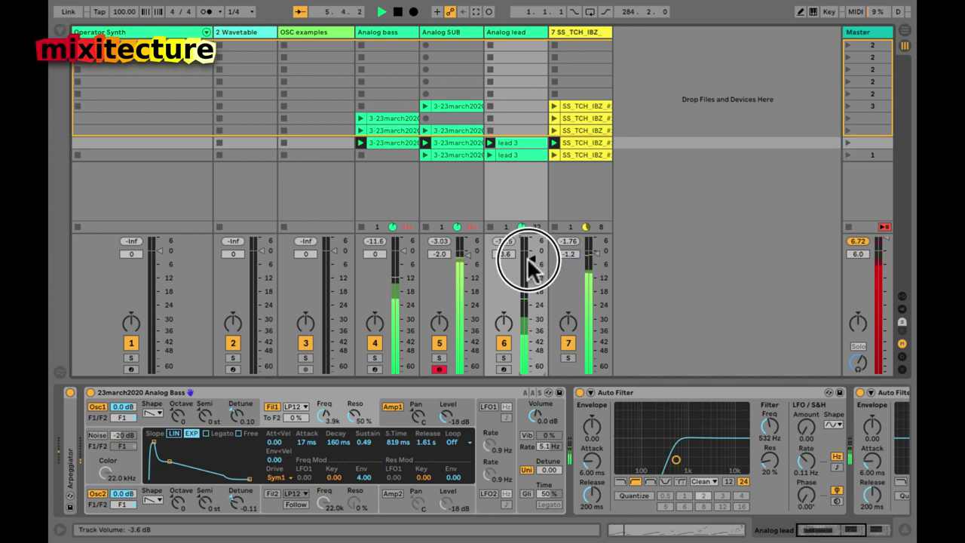
scroll(560, 475, right, 5)
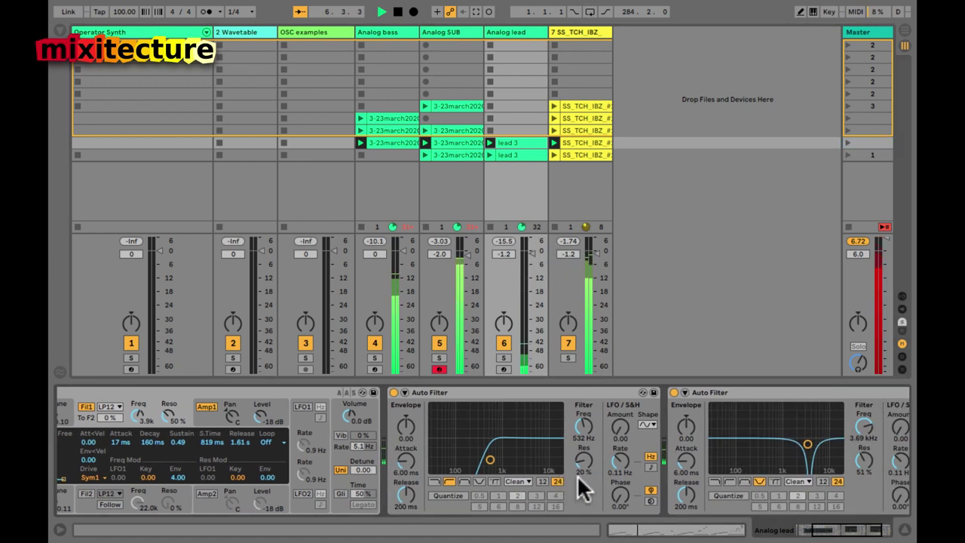
scroll(577, 474, right, 3)
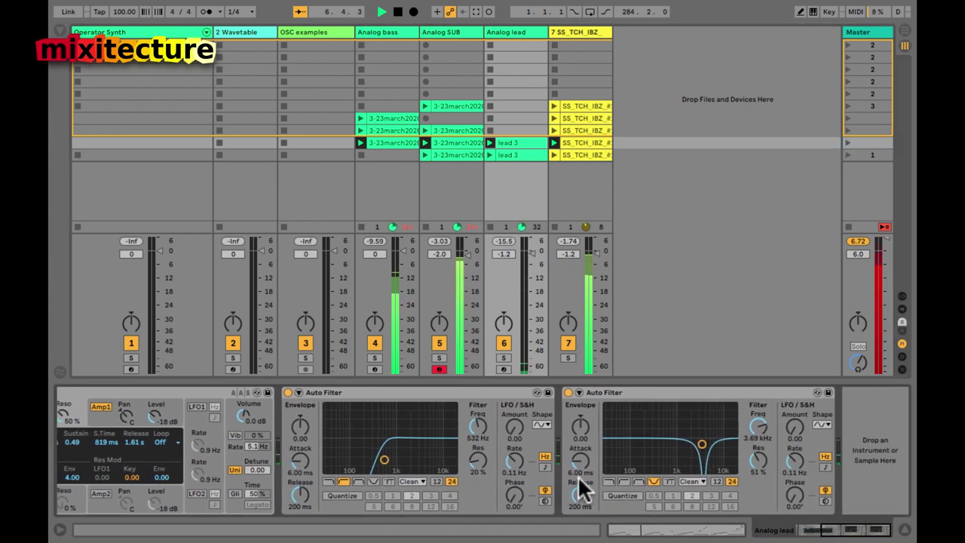
click(414, 482)
click(413, 502)
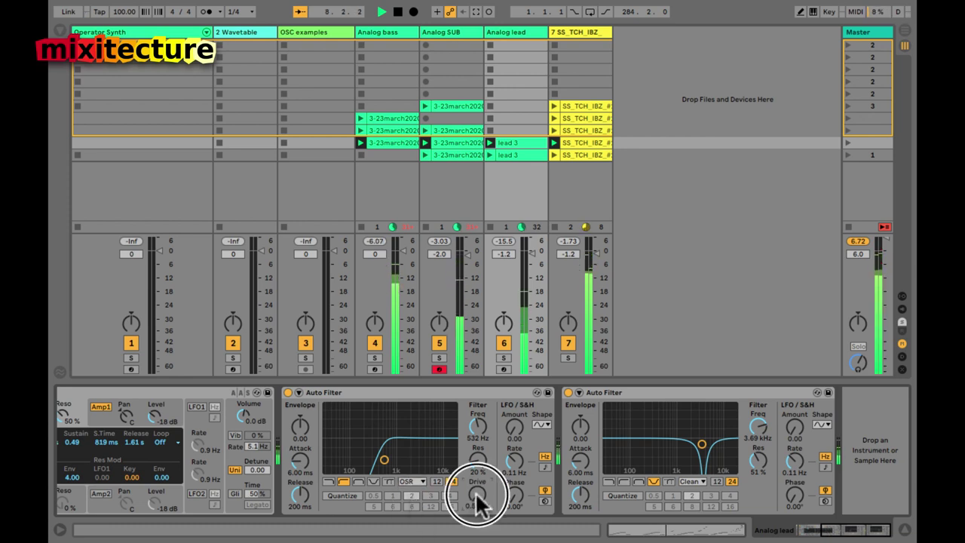
scroll(475, 498, up, 5)
drag(477, 498, 482, 507)
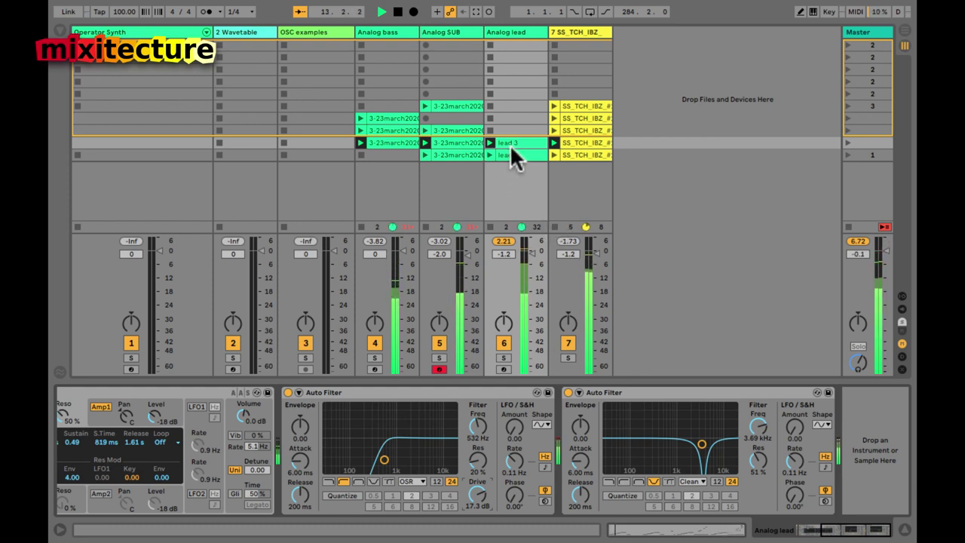
Step: Lower the first Auto Filter's drive to 15.6 dB, and briefly solo the Analog lead to compare it with the full mix
scroll(516, 439, left, 5)
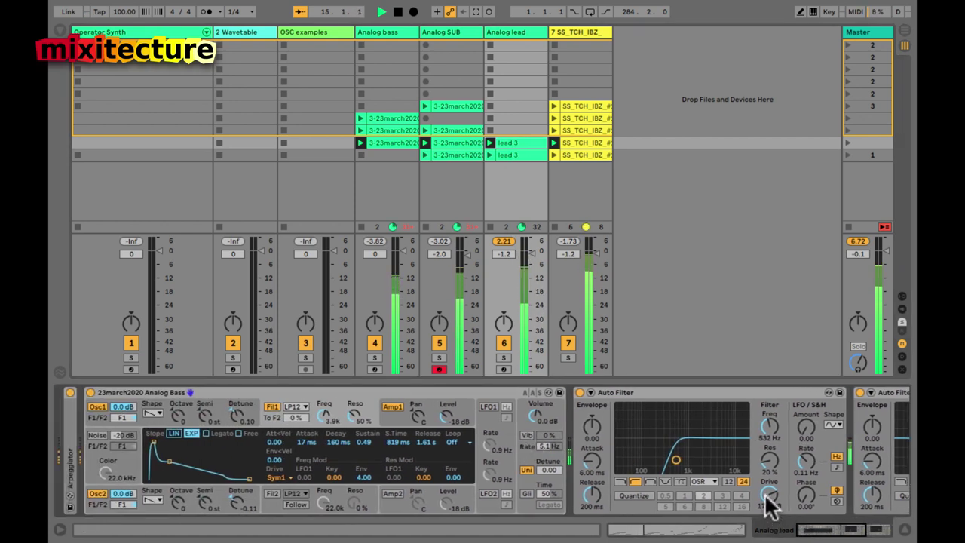
click(504, 358)
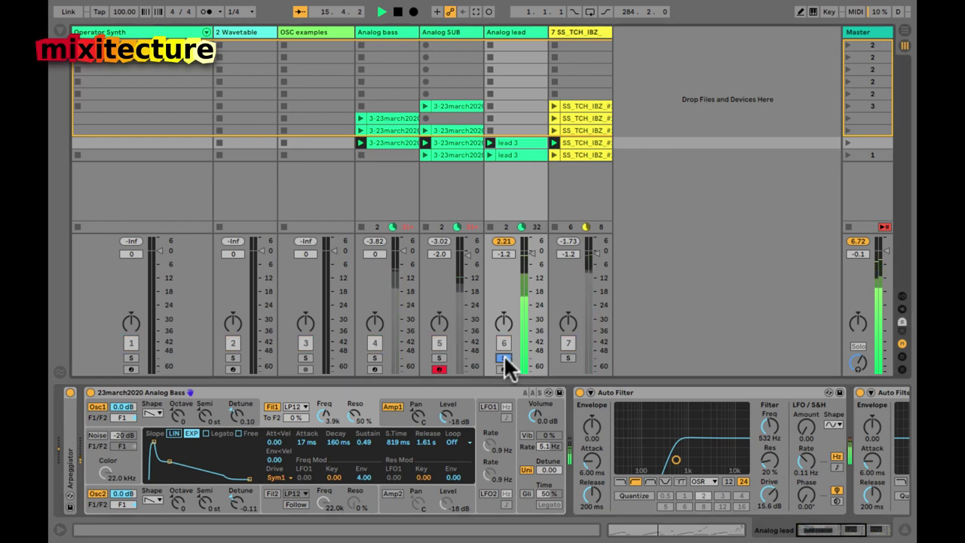
click(504, 358)
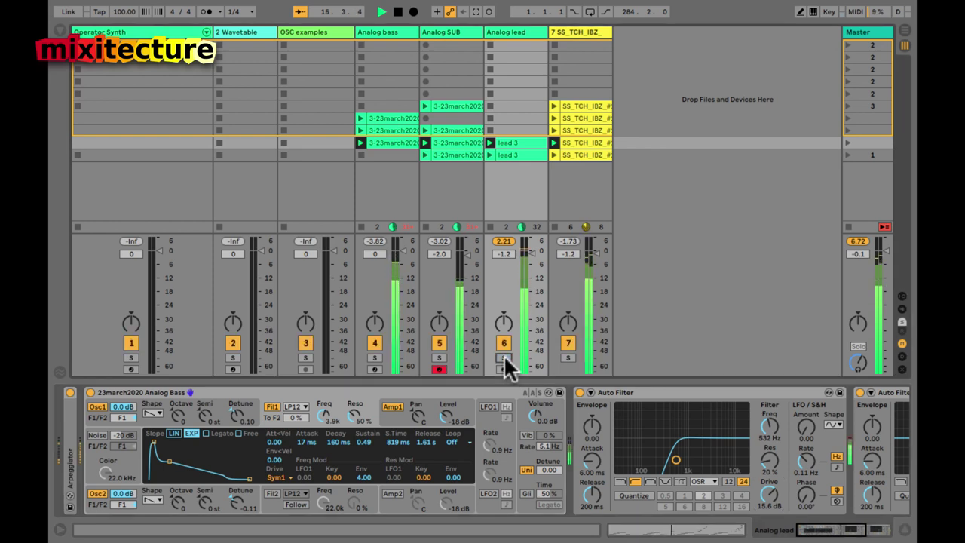
Step: Show the master track's spectrum and mute the Analog SUB, Analog bass and drum loop tracks to examine the lead's frequency range
key(Right)
key(Right)
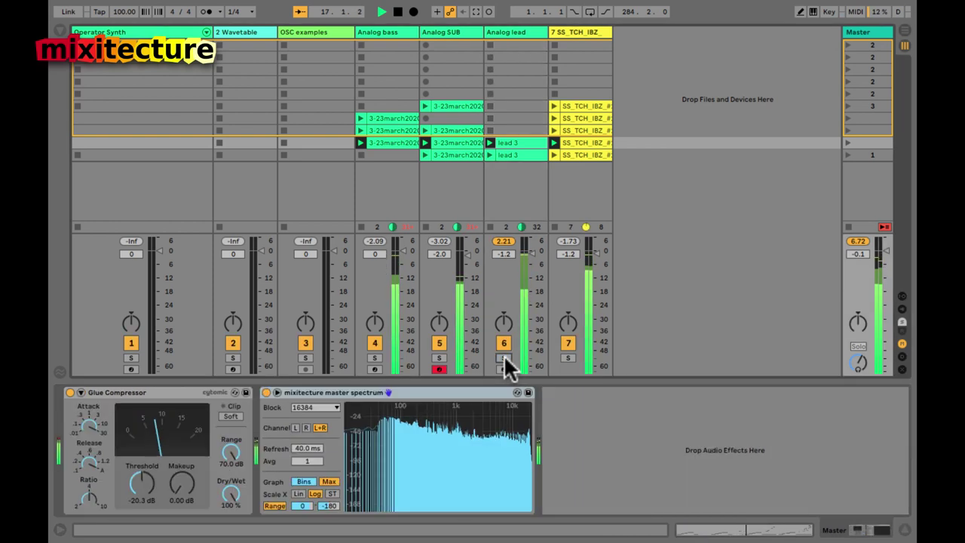
click(439, 343)
click(375, 343)
mouse_move(414, 428)
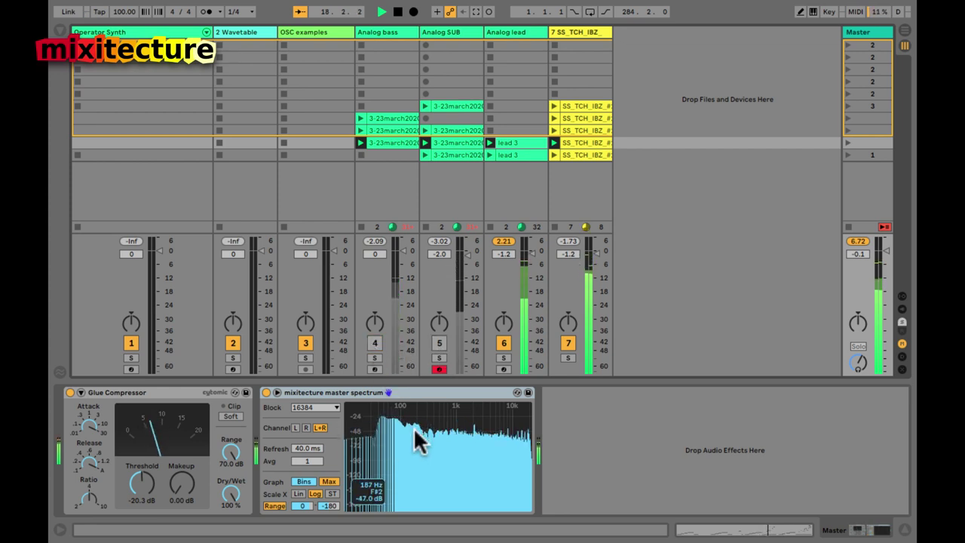
click(570, 345)
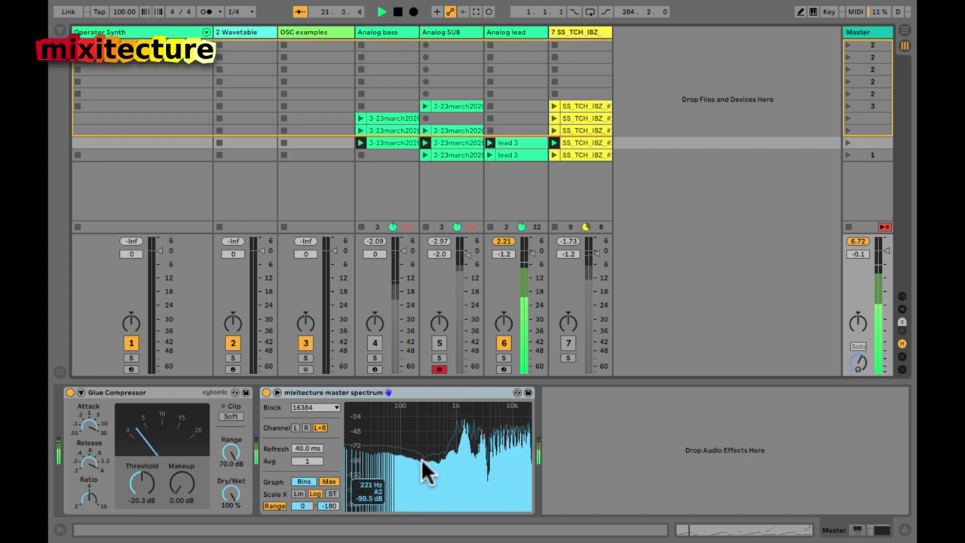
Step: View the lead's frequencies in the enlarged spectrum, collapse it again, and unmute the Analog bass track
double_click(467, 433)
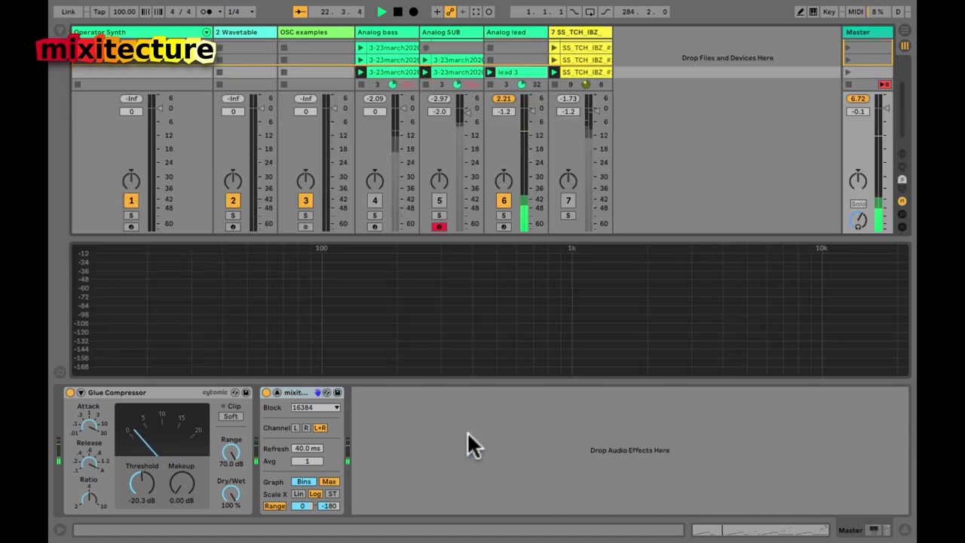
double_click(657, 295)
click(375, 343)
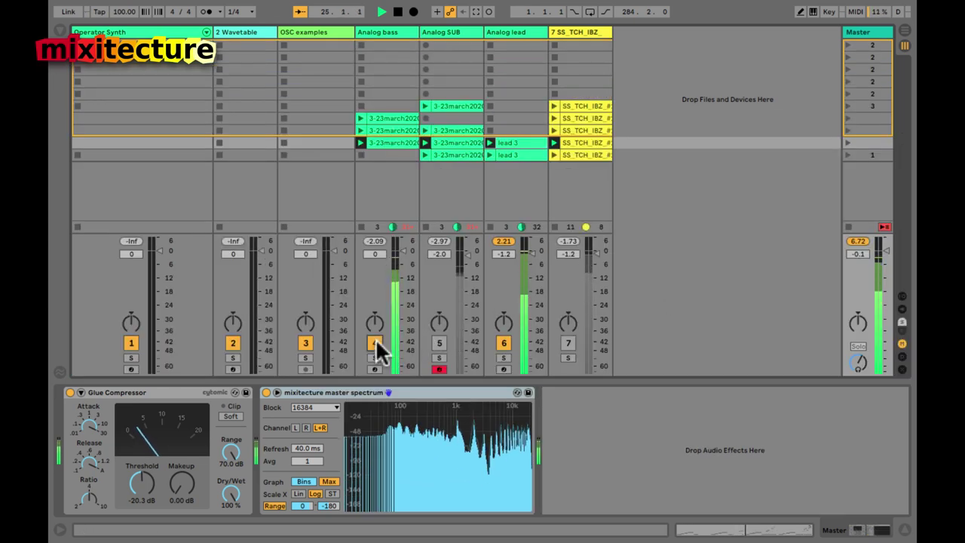
Step: Enlarge the spectrum and the clip grid, restart playback, and unmute the Analog SUB to examine the low frequencies it adds
double_click(429, 438)
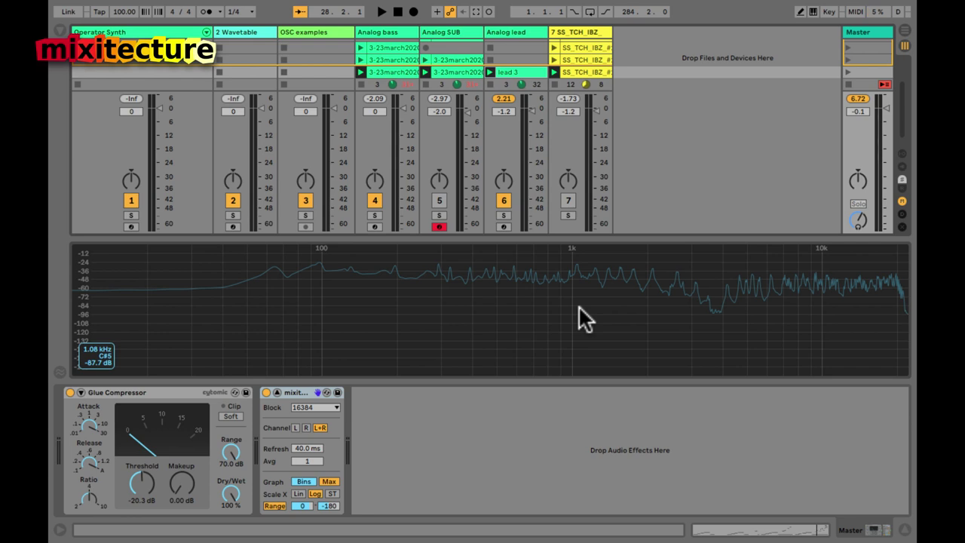
drag(474, 90, 463, 165)
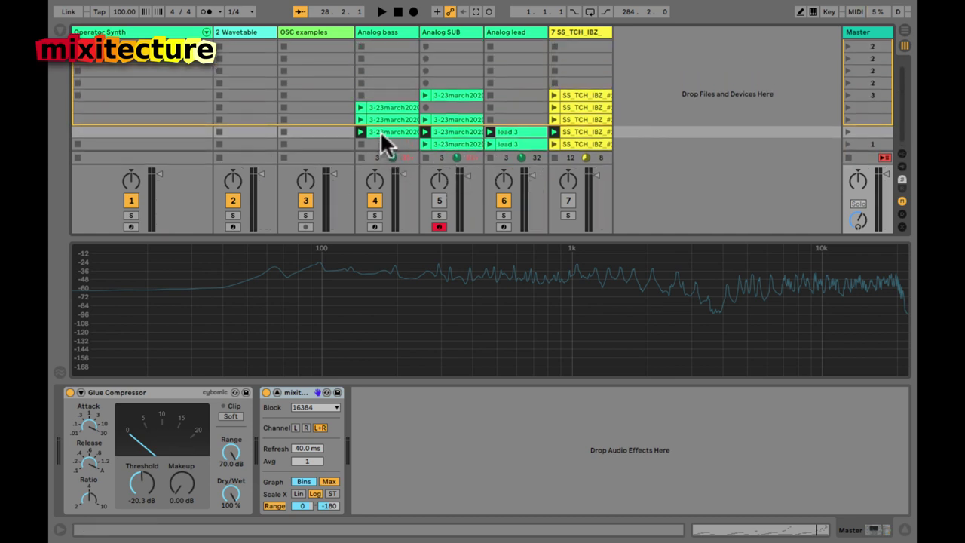
key(space)
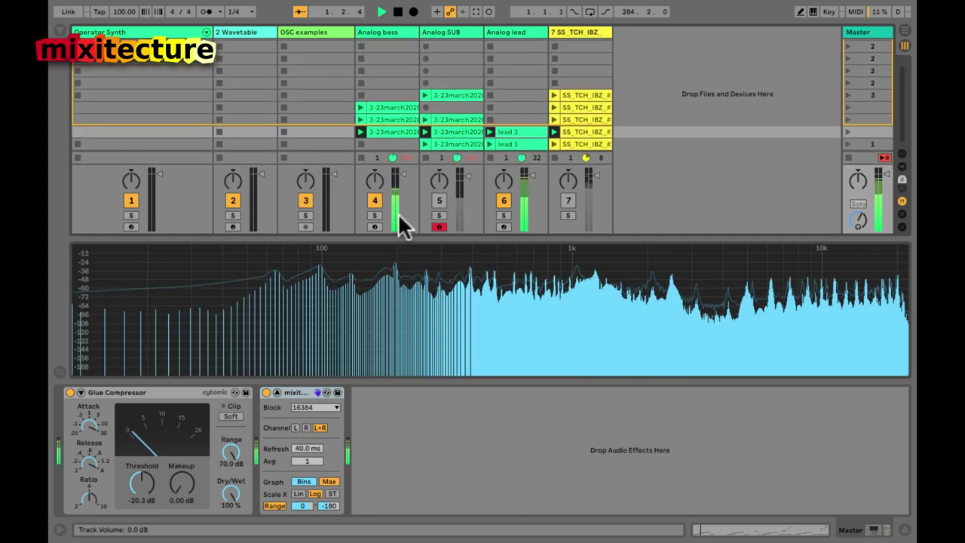
click(438, 201)
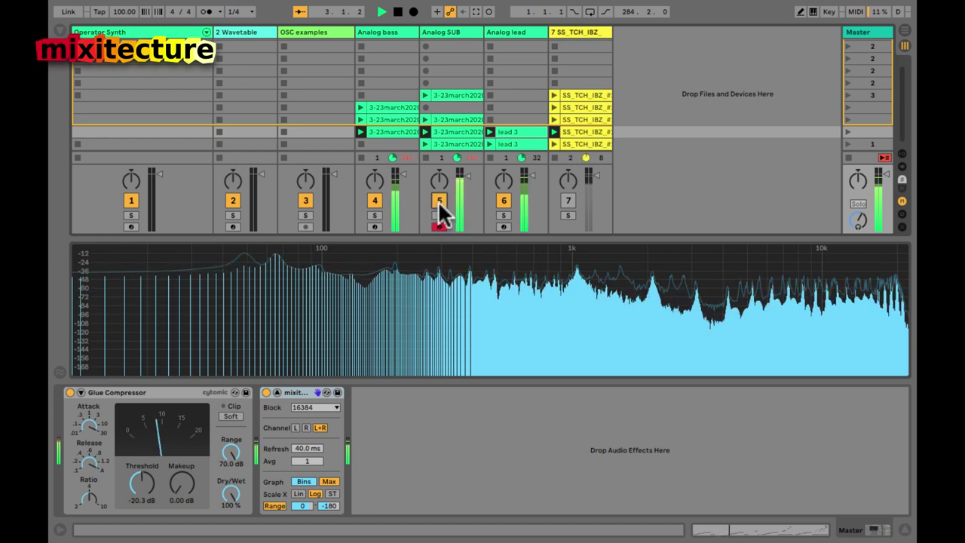
mouse_move(192, 272)
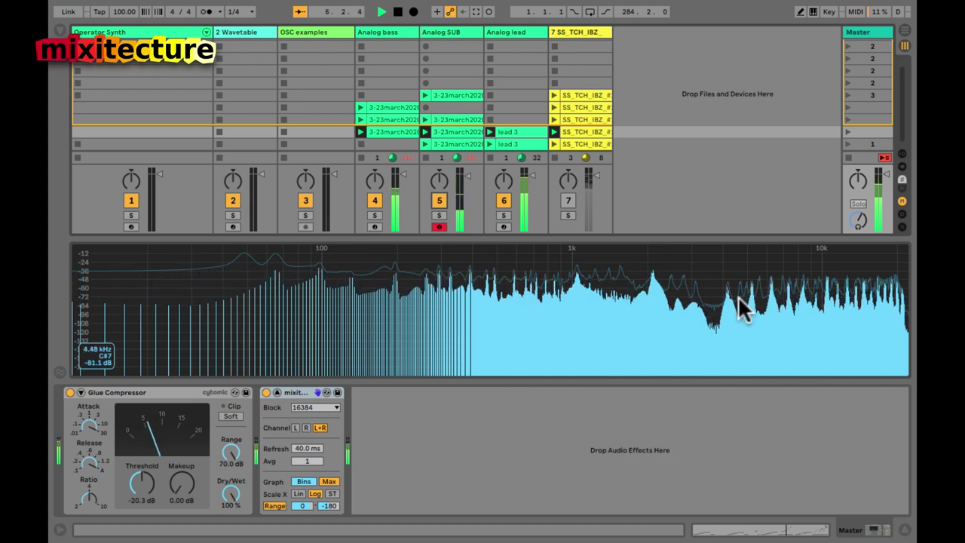
Step: Mute and unmute the Analog lead to compare the spectrum without it, and bring the drum loop track back in
click(503, 200)
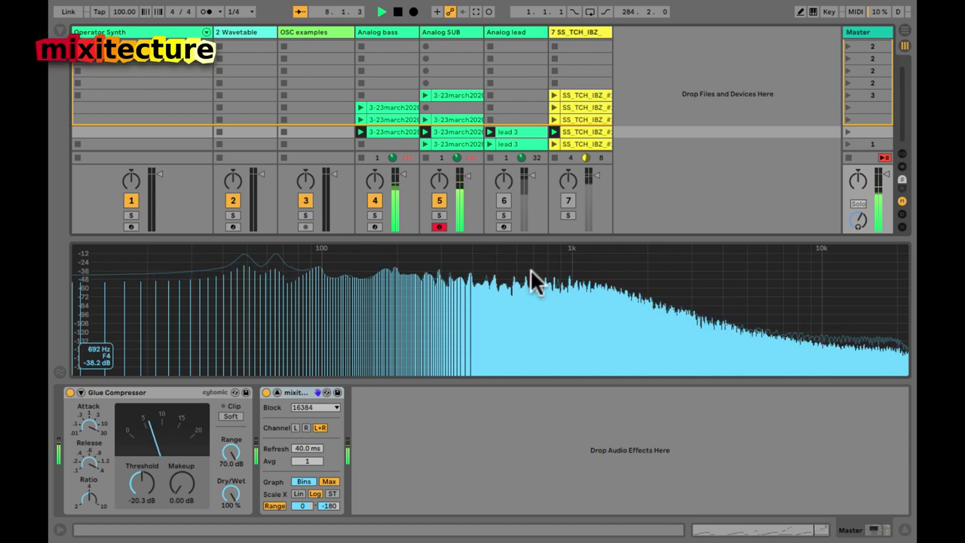
click(504, 199)
click(567, 200)
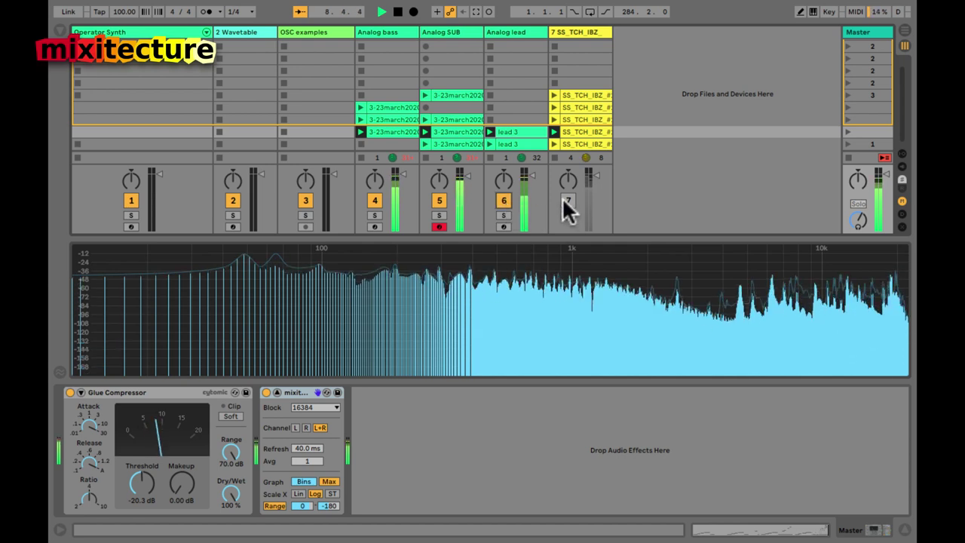
Step: Collapse the enlarged spectrum and extend the mixer section upward to show the track volume values
click(522, 311)
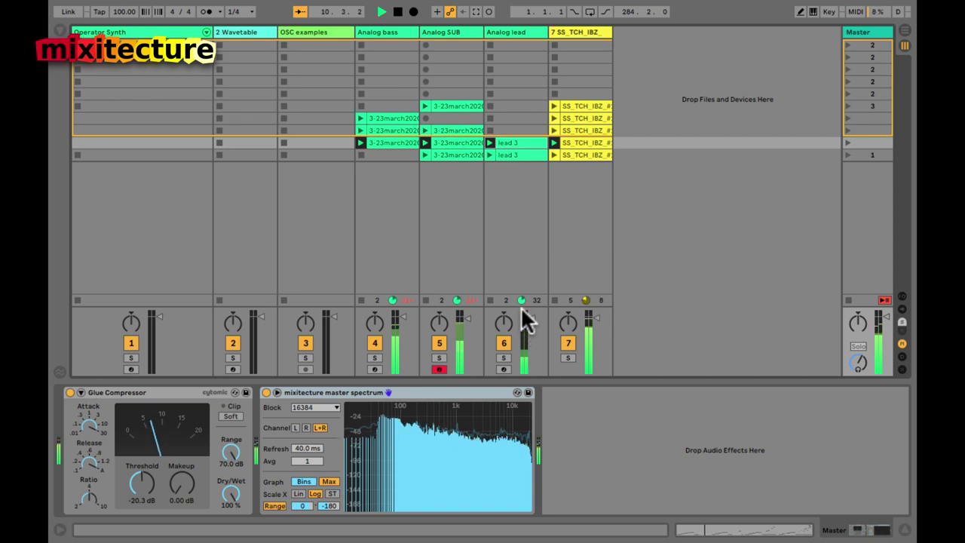
drag(512, 302, 513, 252)
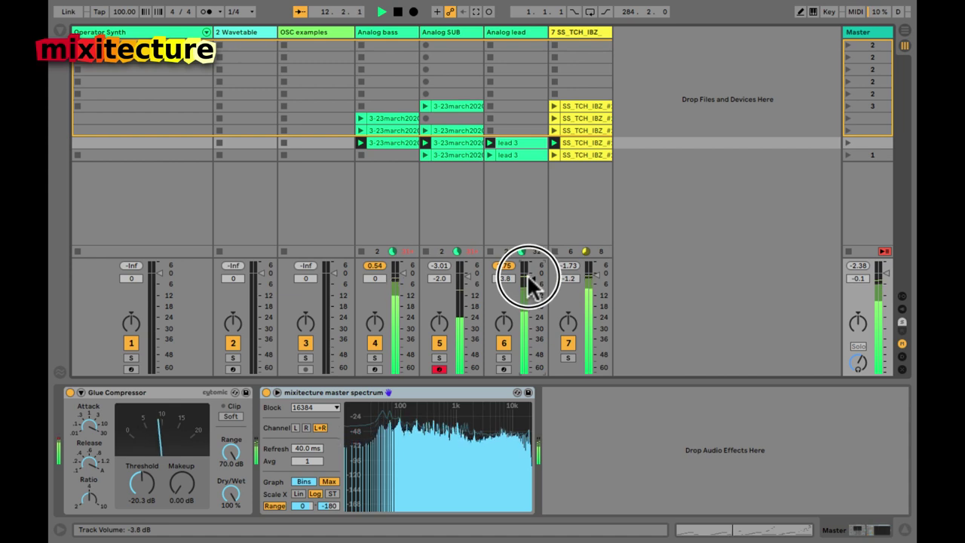